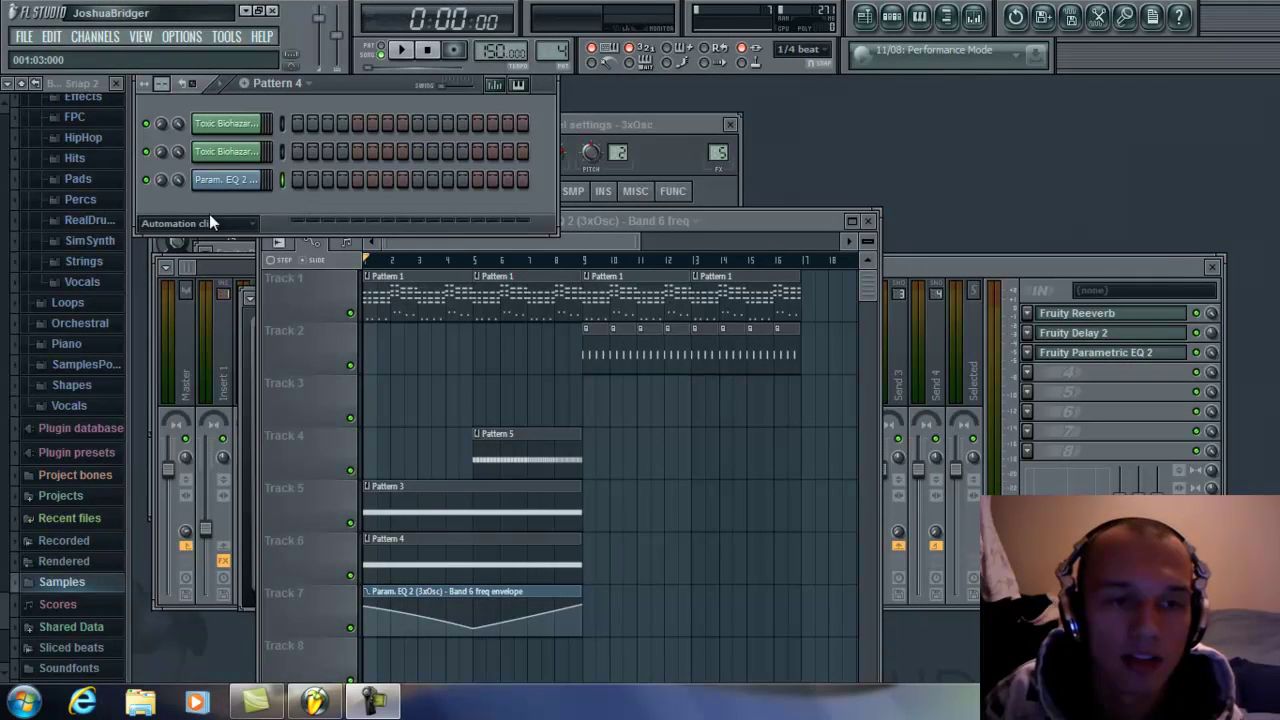
# - Switch the channel list to the Unsorted group and maximize the Playlist to see the whole arrangement
pyautogui.click(209, 222)
pyautogui.click(204, 301)
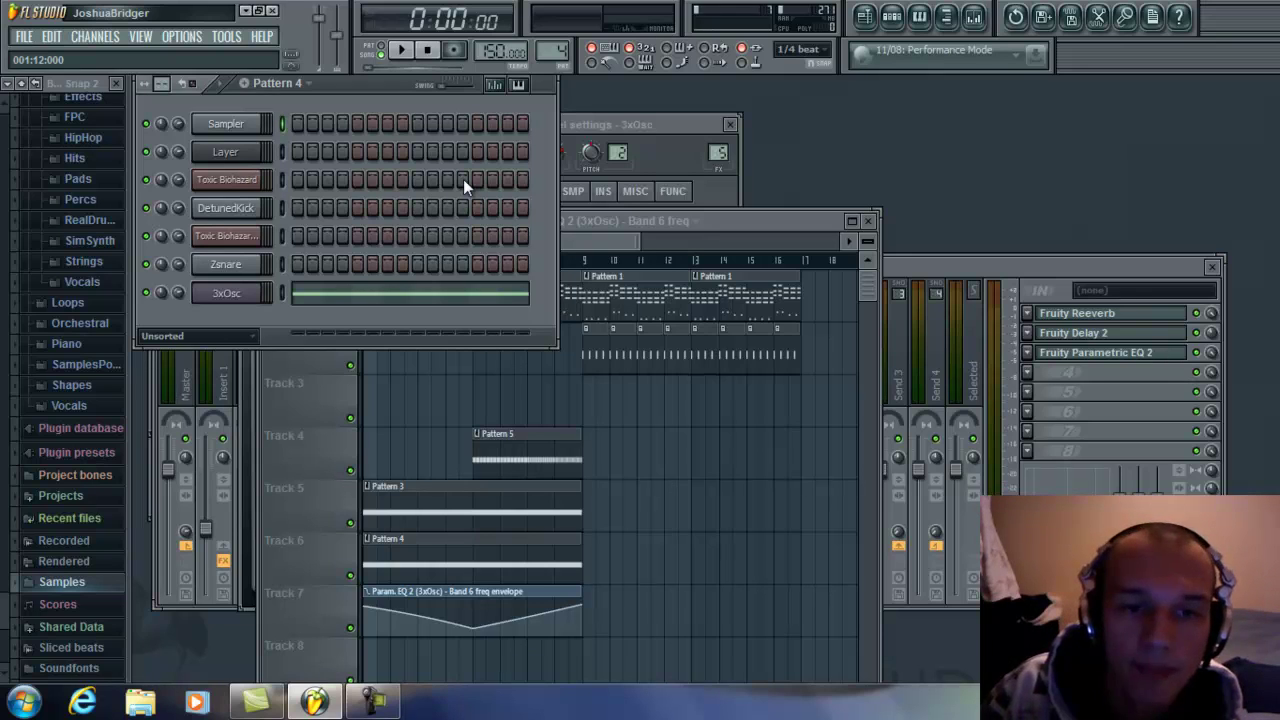
pyautogui.doubleClick(789, 219)
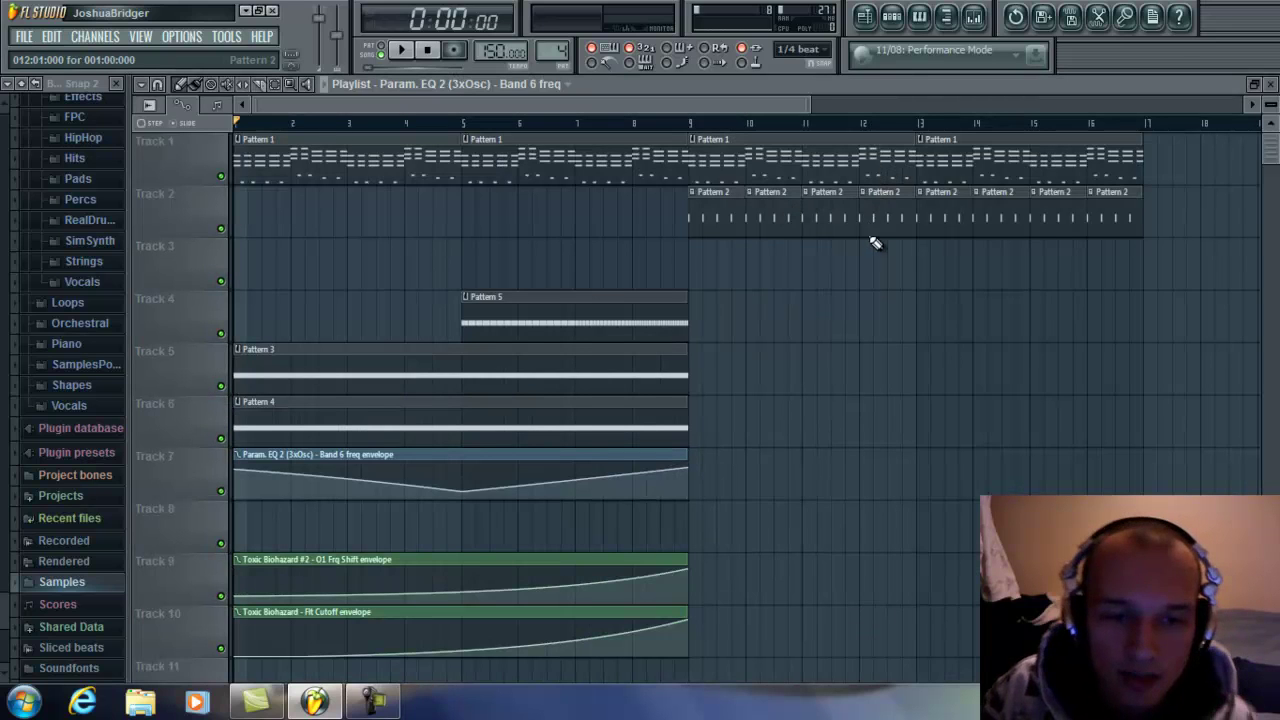
pyautogui.scroll(-2, 868, 230)
pyautogui.scroll(2, 870, 233)
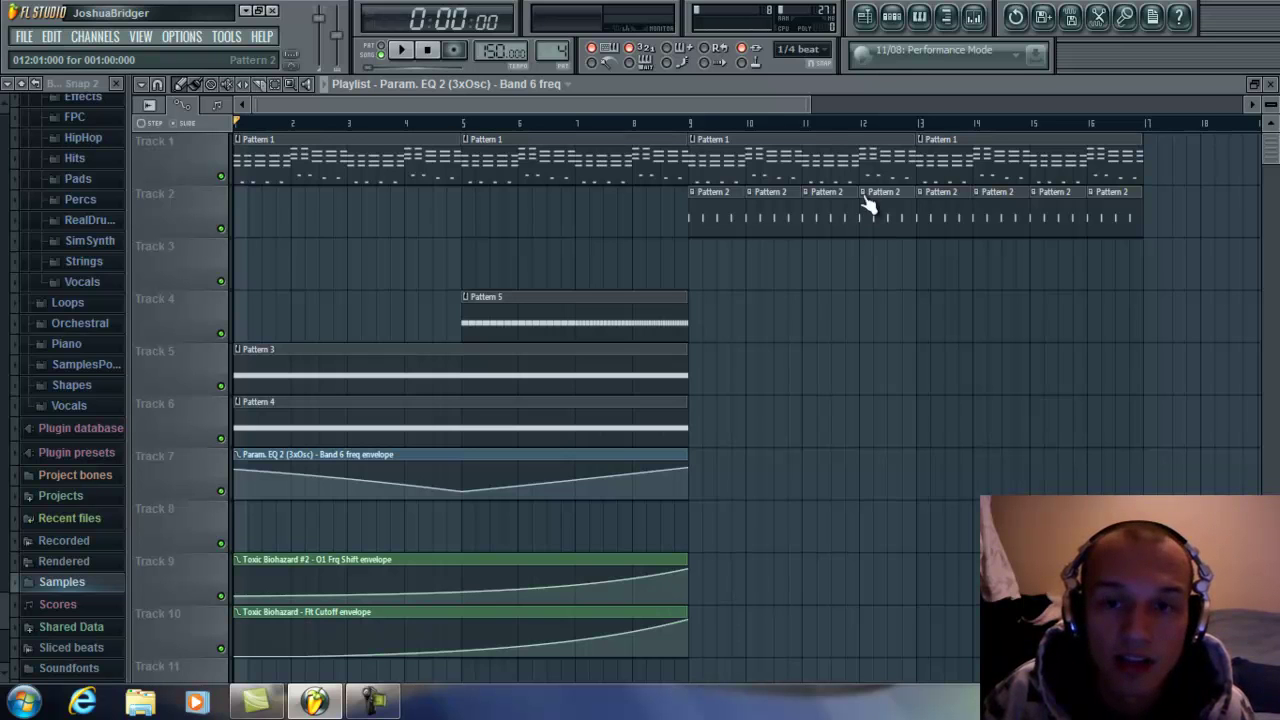
# - Select the first eight bars of the Playlist across all tracks
pyautogui.moveTo(810, 104); pyautogui.dragTo(750, 110)
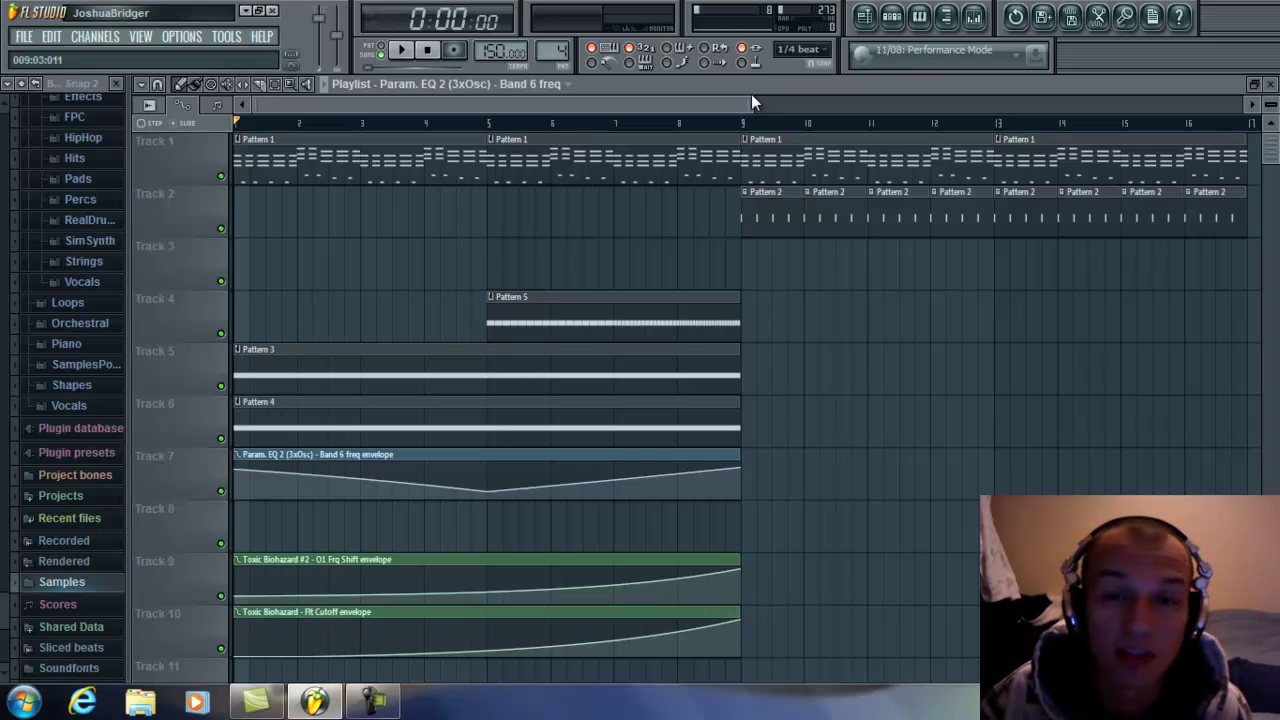
pyautogui.moveTo(750, 97); pyautogui.dragTo(662, 140)
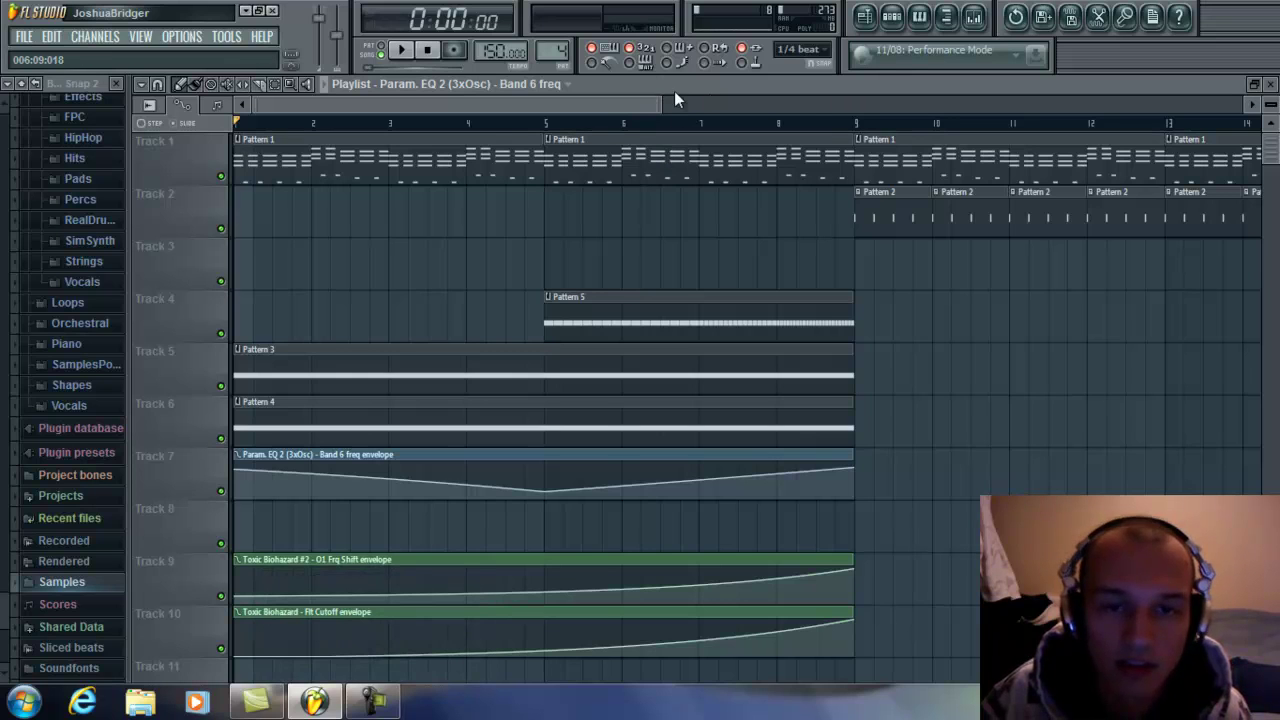
pyautogui.moveTo(853, 122); pyautogui.dragTo(206, 194)
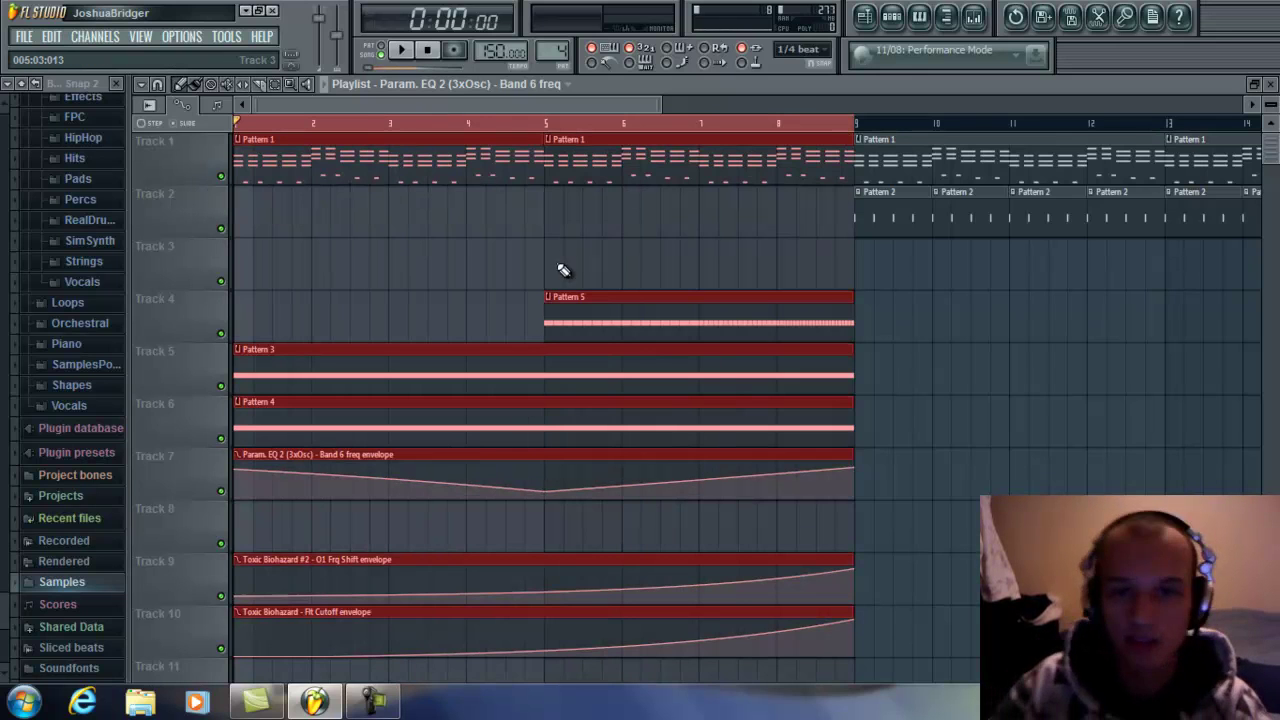
# - Open the first Toxic Biohazard channel's synth, inspect its filter envelope and preview the pattern with the Beatlifter program
pyautogui.click(226, 179)
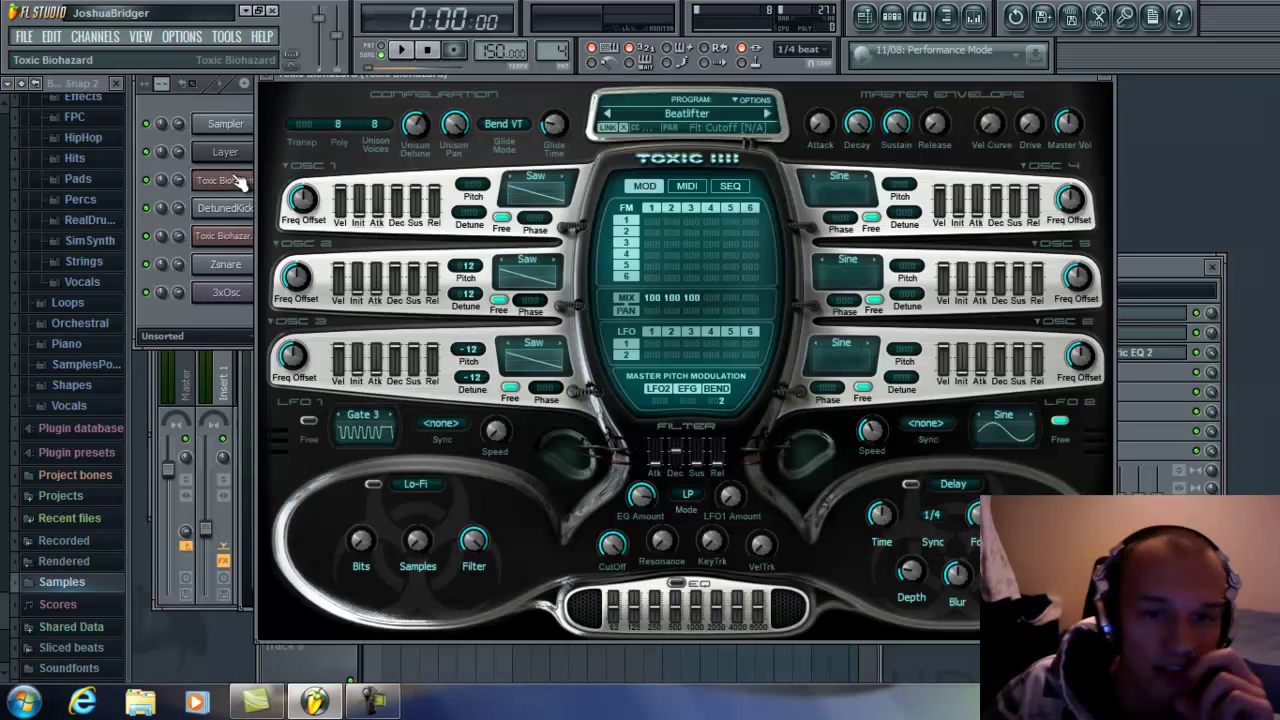
pyautogui.moveTo(620, 79)
pyautogui.mouseDown()
pyautogui.moveTo(614, 147)
pyautogui.moveTo(614, 91)
pyautogui.mouseUp()
pyautogui.moveTo(413, 141)
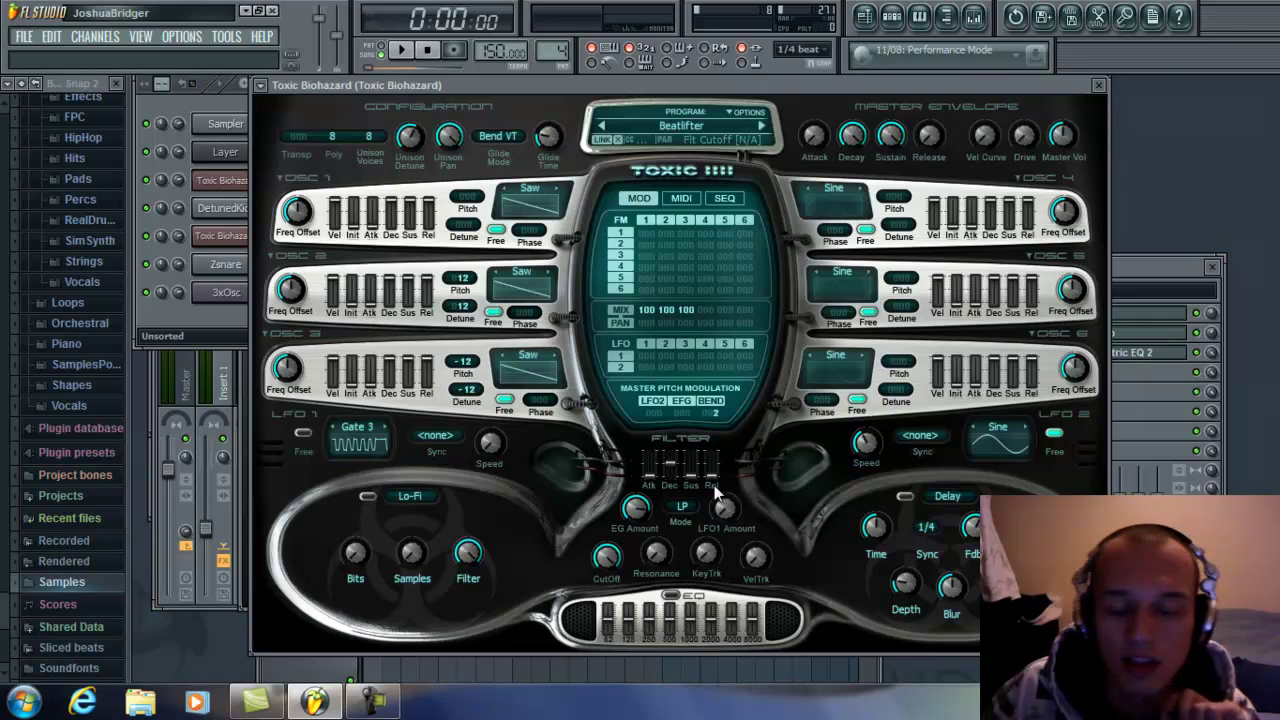
pyautogui.moveTo(712, 481)
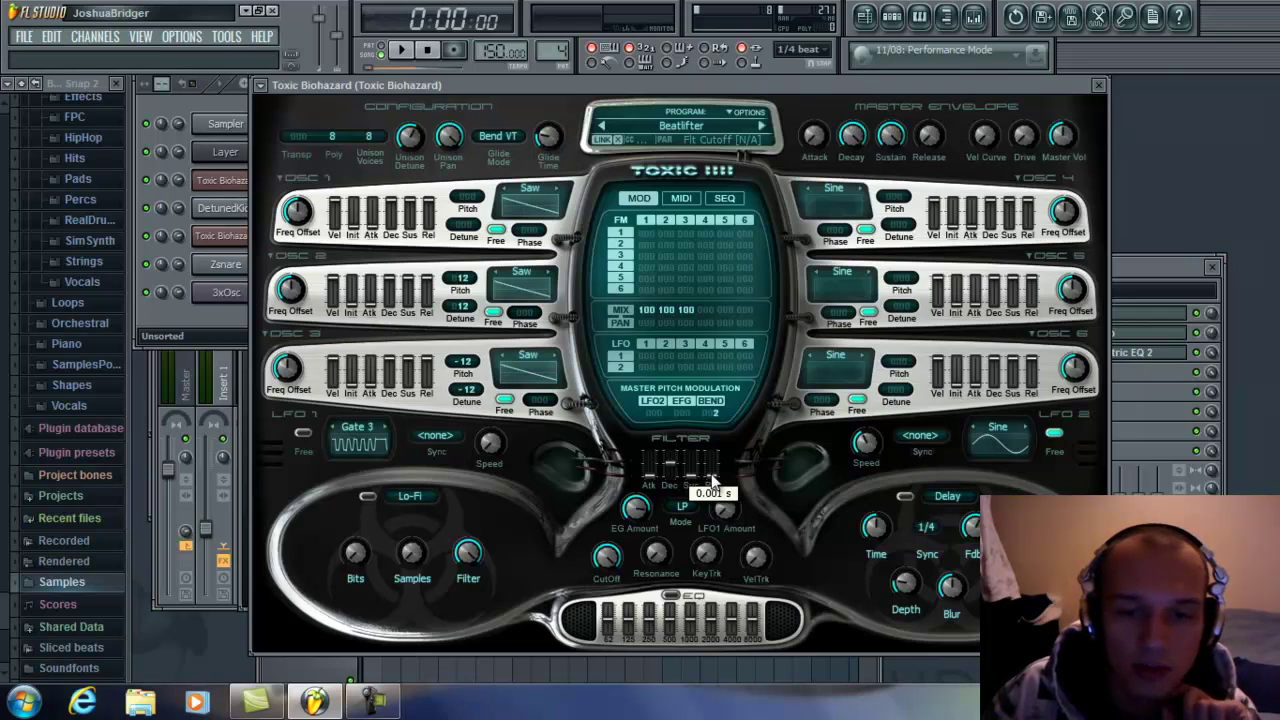
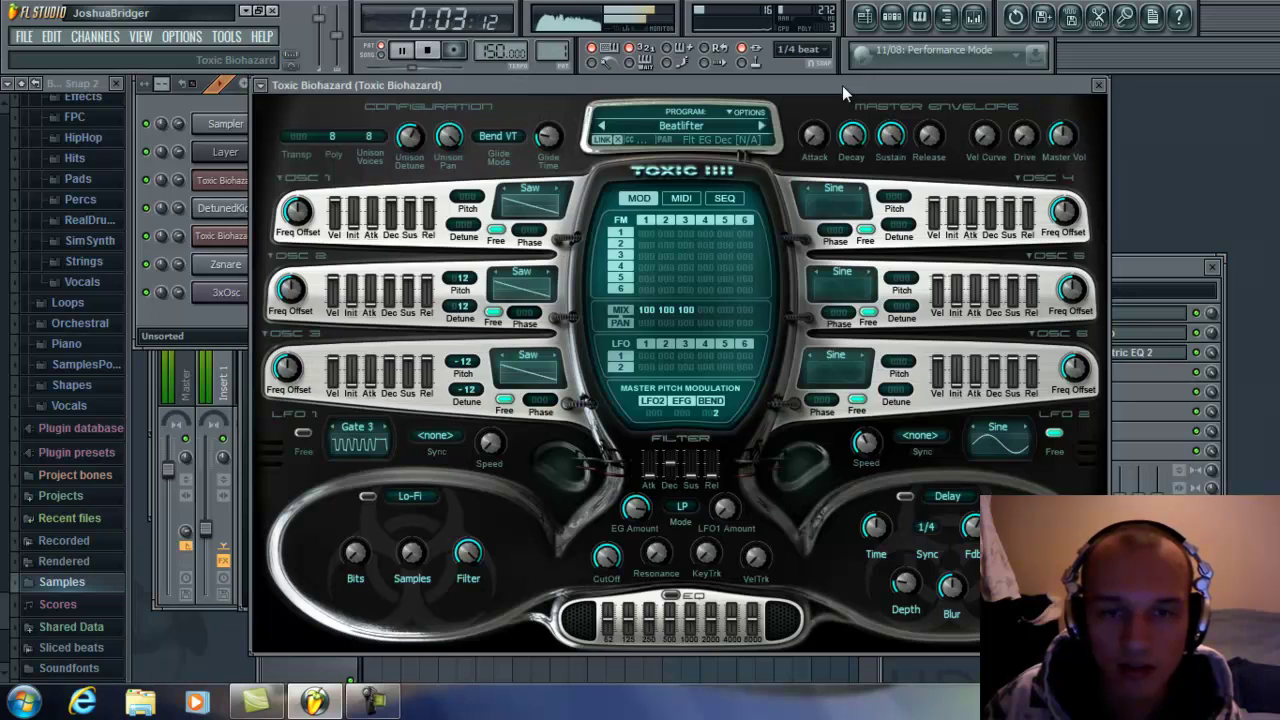
pyautogui.click(427, 50)
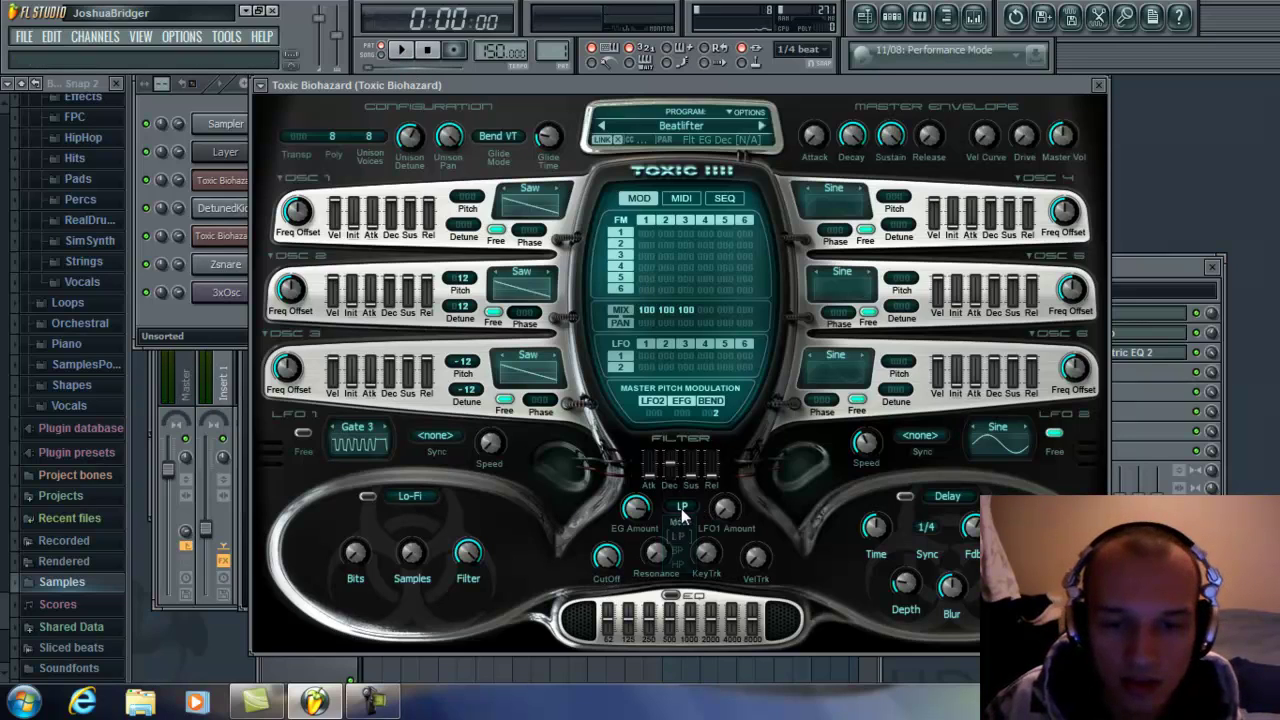
# - Set the Toxic Biohazard filter mode to LP and its filter cutoff to 100%
pyautogui.click(678, 540)
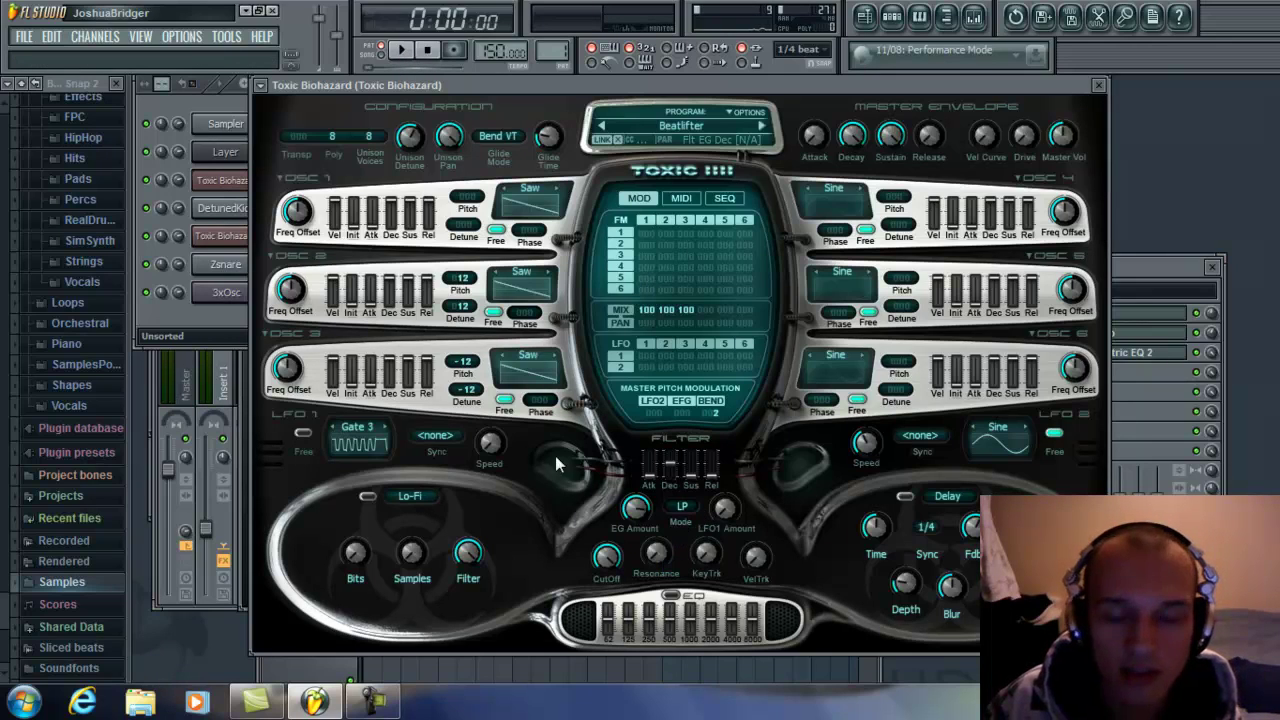
pyautogui.moveTo(613, 562)
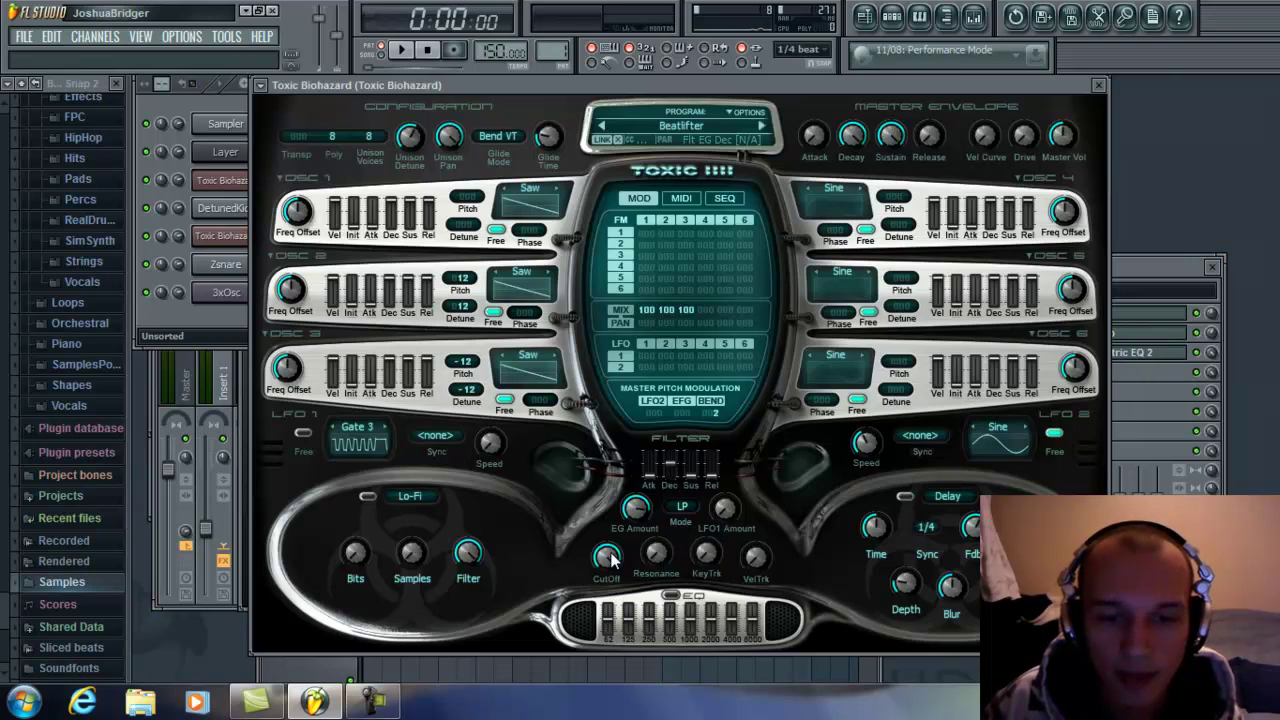
pyautogui.moveTo(613, 562); pyautogui.dragTo(588, 13)
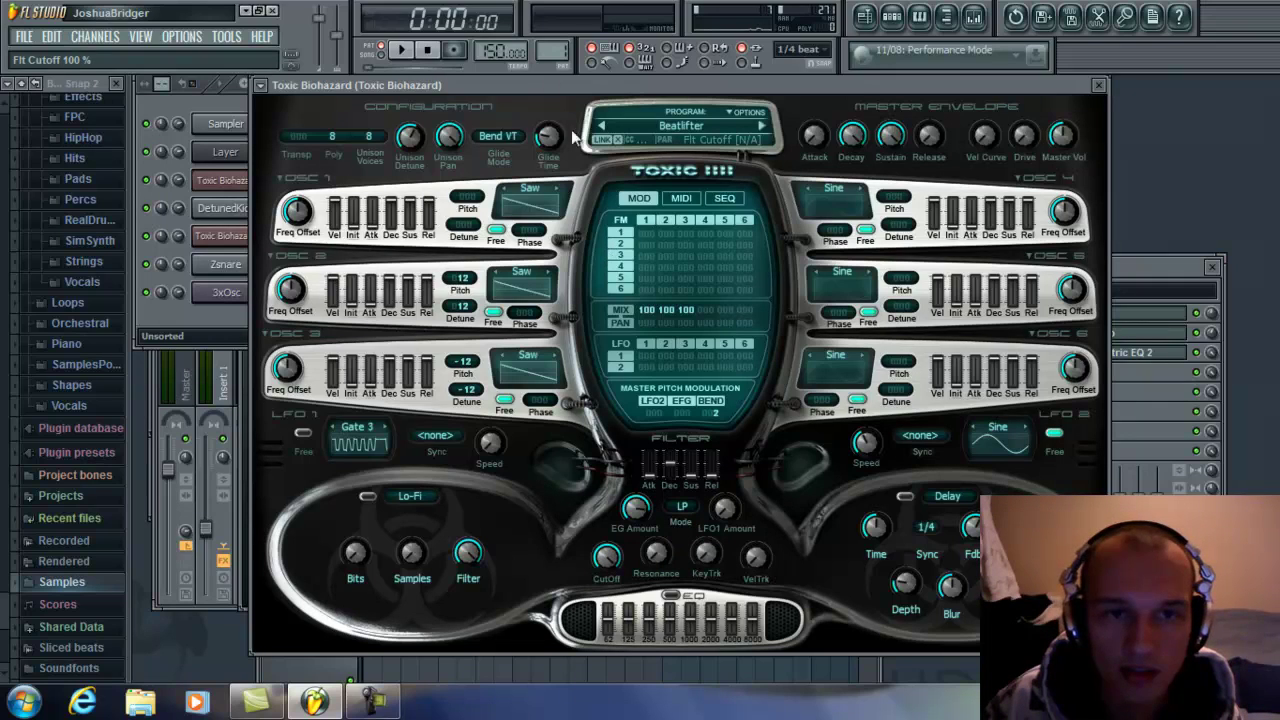
# - Play the pattern while sweeping the filter cutoff down to 0% and back up to 100%, stopping playback at the end
pyautogui.click(403, 50)
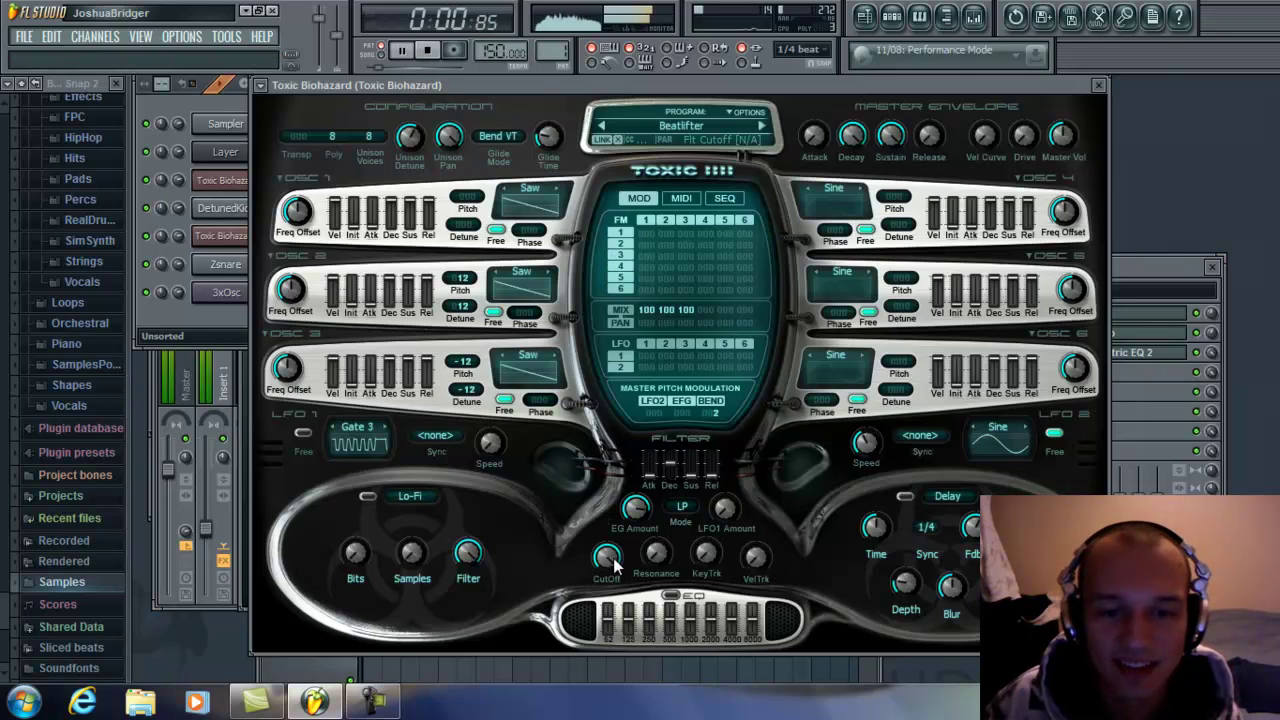
pyautogui.moveTo(613, 558); pyautogui.dragTo(613, 633)
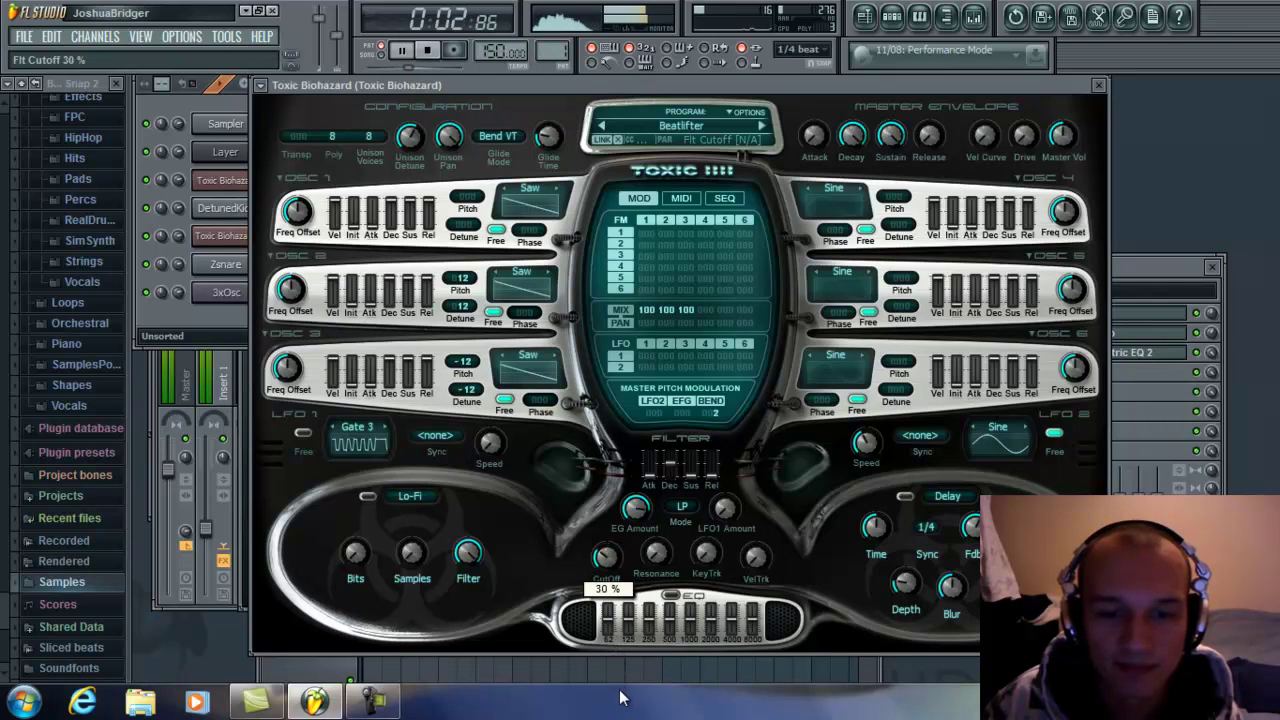
pyautogui.moveTo(622, 718); pyautogui.dragTo(622, 719)
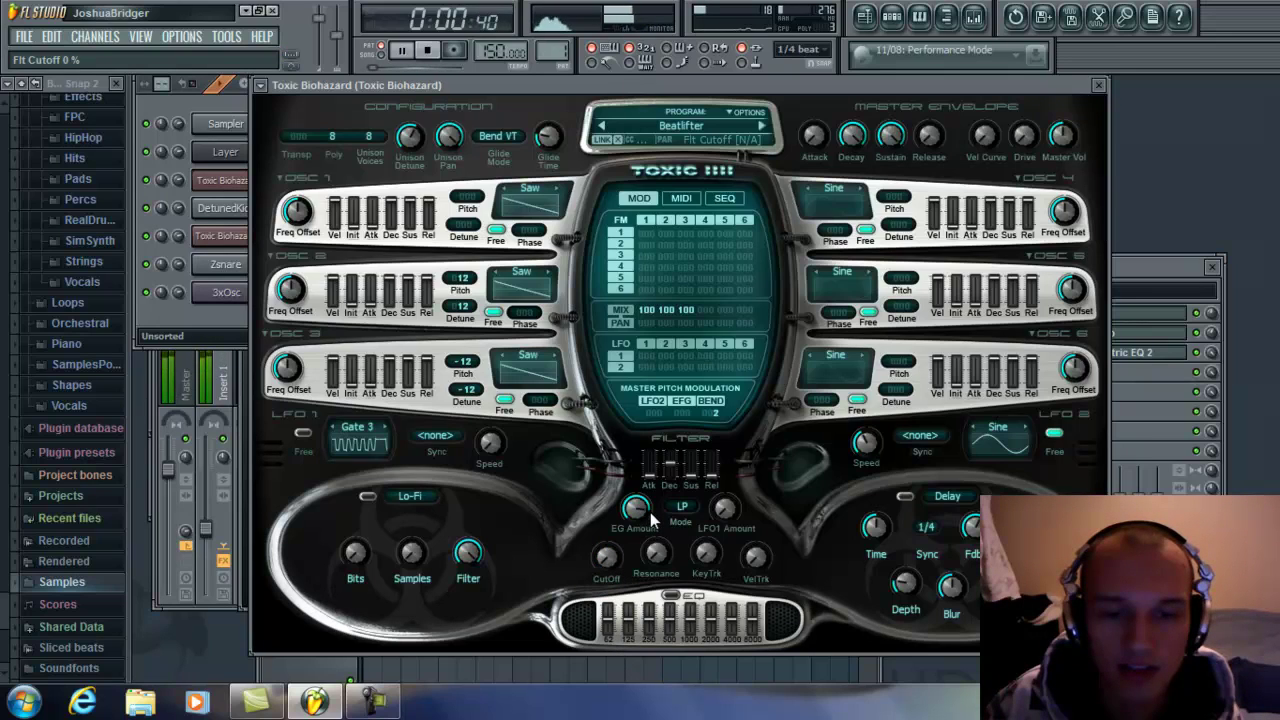
pyautogui.moveTo(652, 518); pyautogui.dragTo(611, 553)
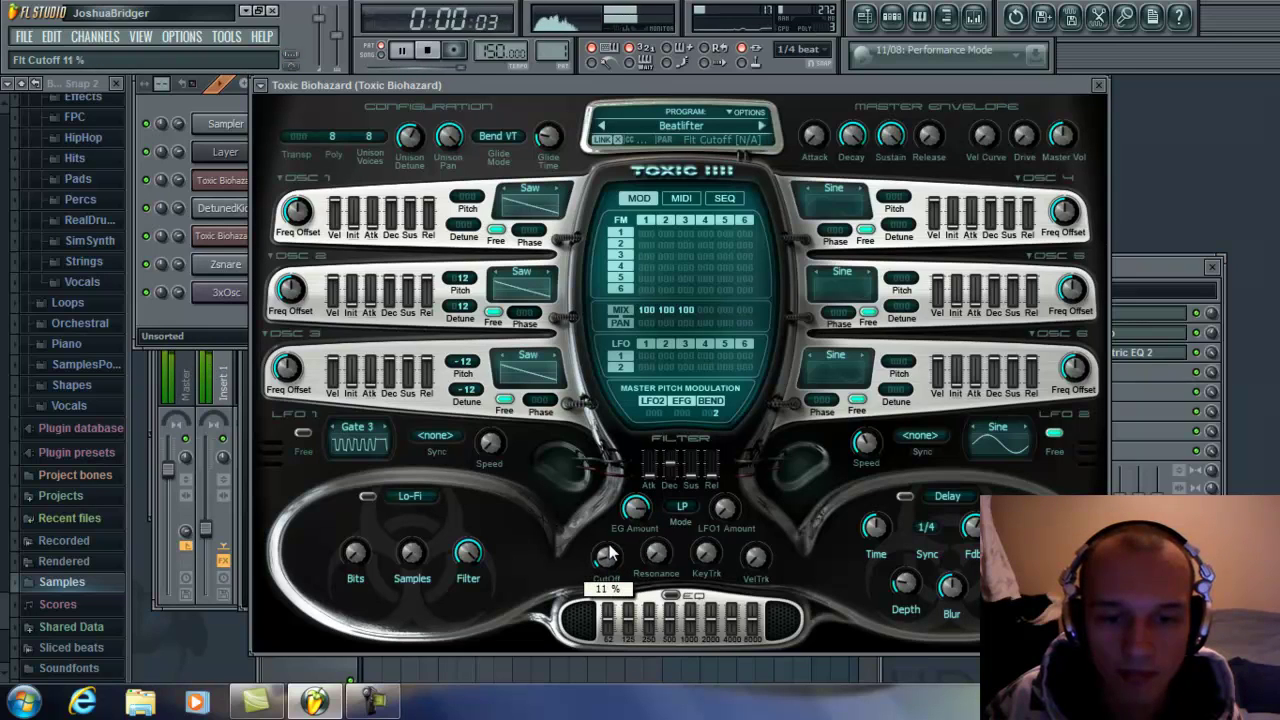
pyautogui.moveTo(604, 494); pyautogui.dragTo(608, 476)
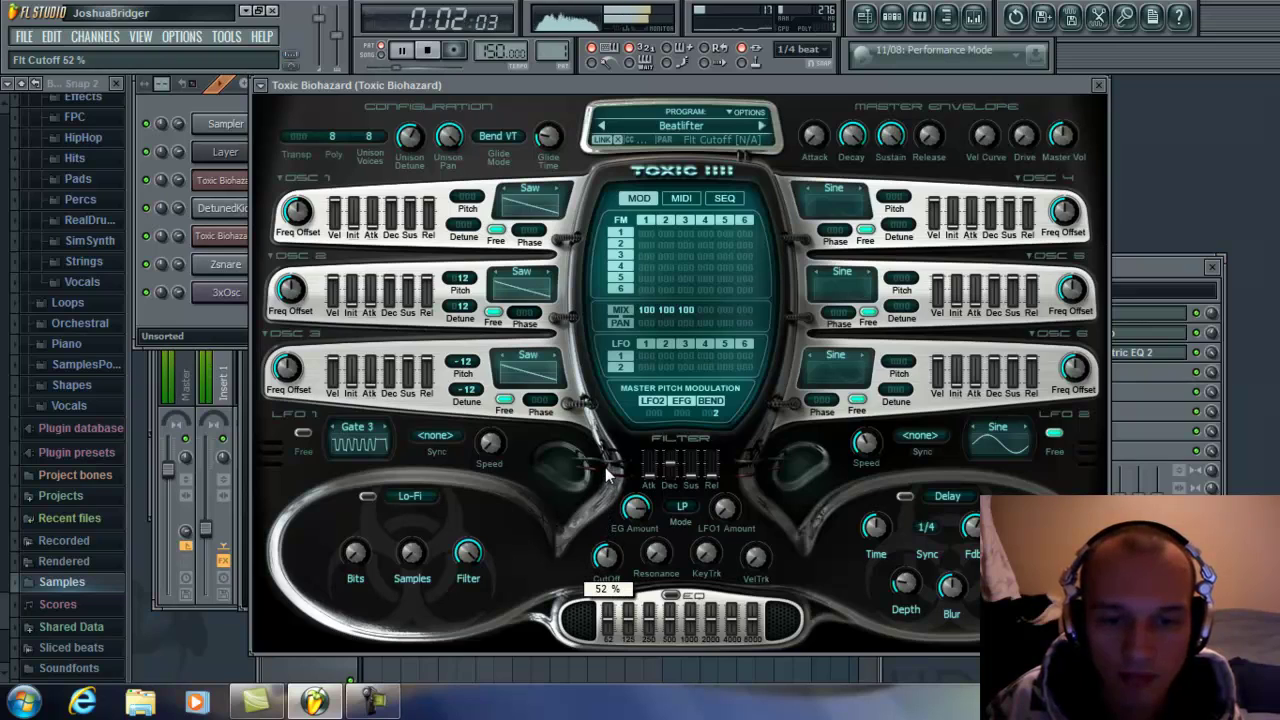
pyautogui.moveTo(615, 425); pyautogui.dragTo(662, 334)
pyautogui.press('space')
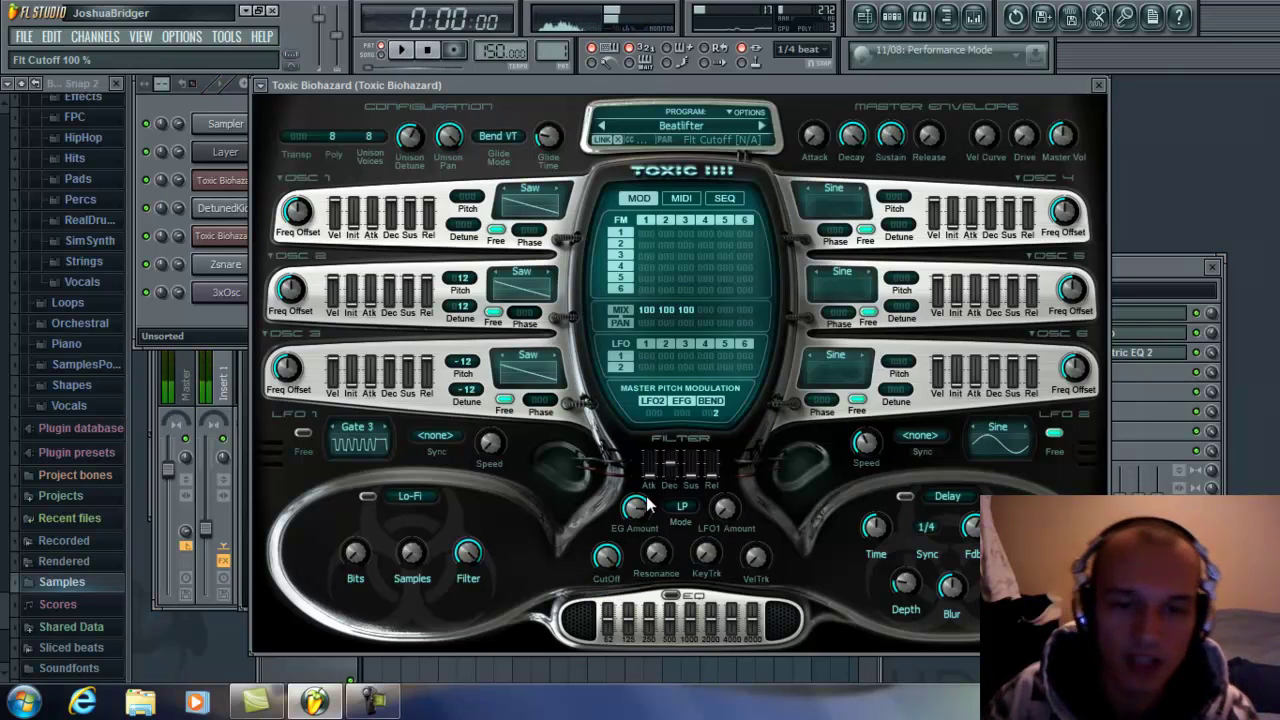
# - Lower the filter cutoff, check the EG amount, return the cutoff to 100% and preview the pattern briefly
pyautogui.moveTo(606, 556); pyautogui.dragTo(606, 600)
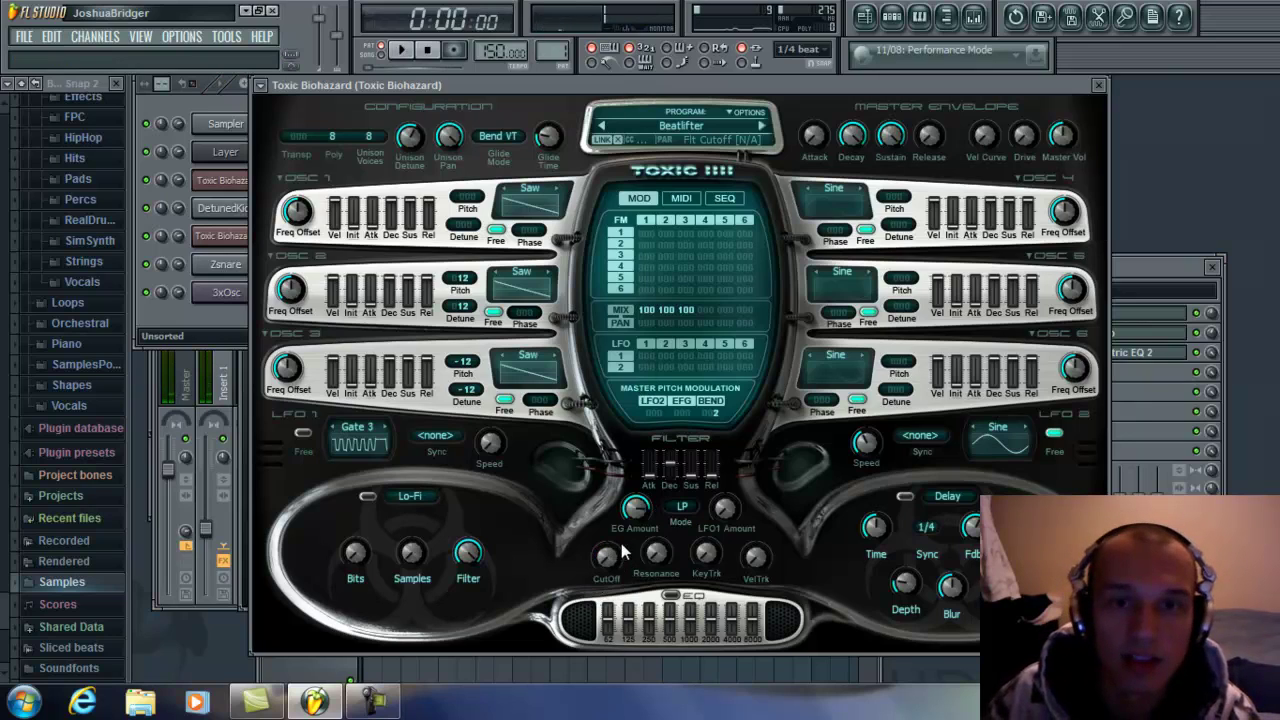
pyautogui.click(632, 510)
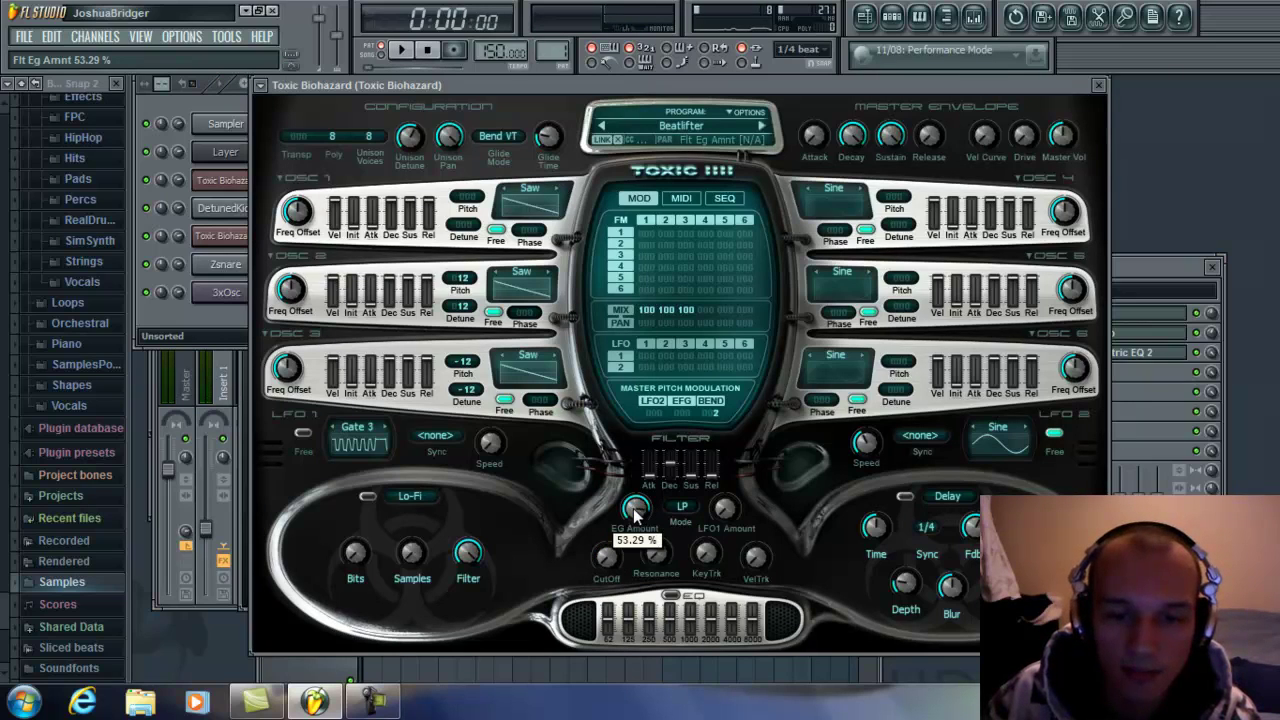
pyautogui.click(609, 560)
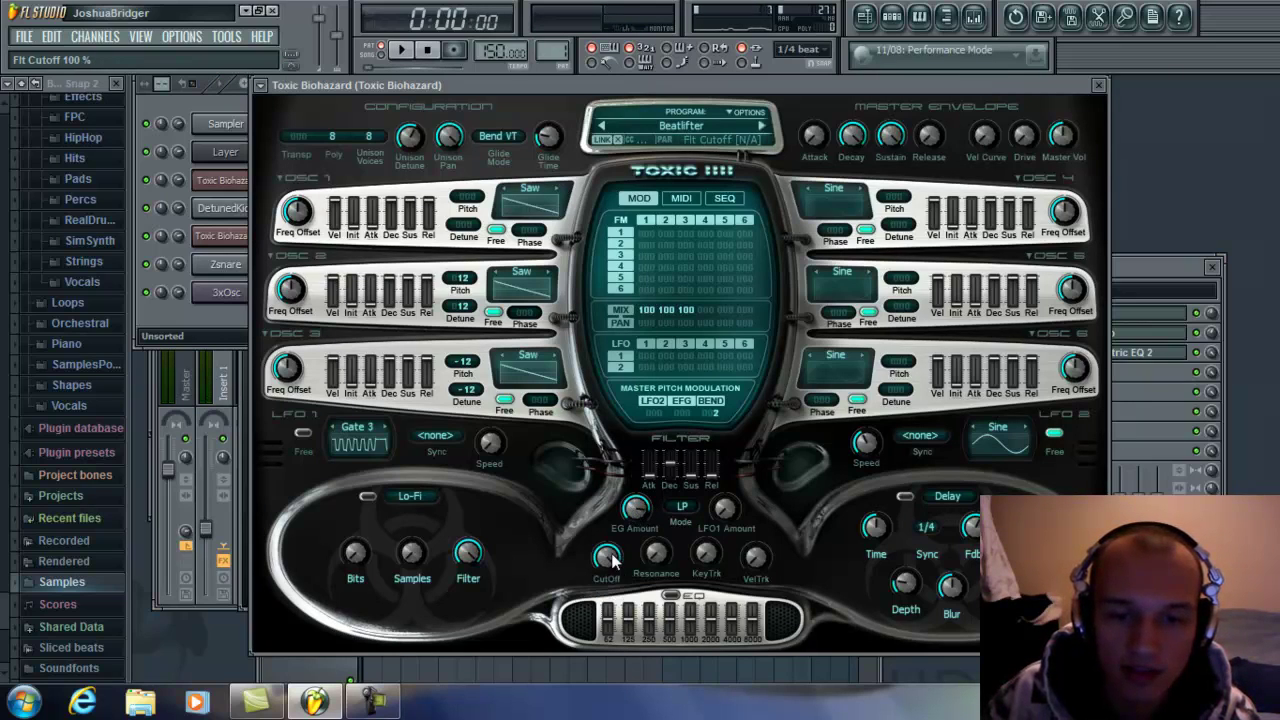
pyautogui.press('space')
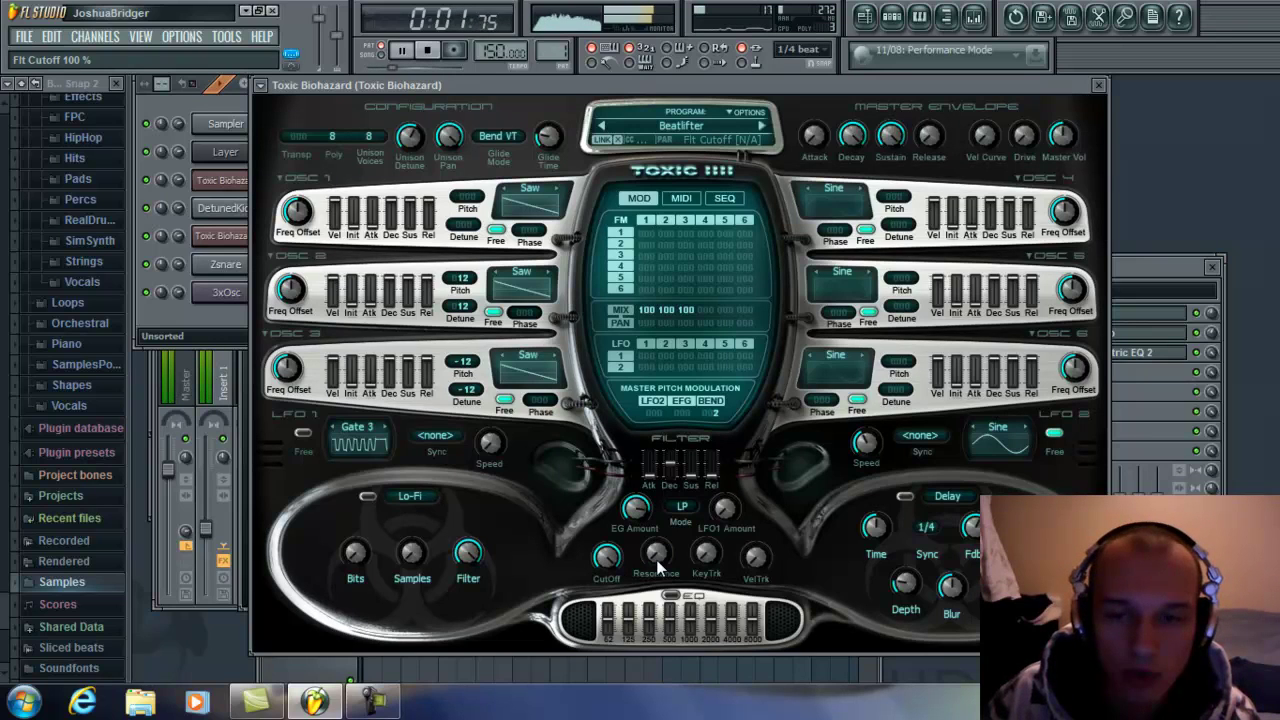
pyautogui.press('space')
# - Close the synth, open the first Toxic Biohazard channel's Pattern 1 notes in the piano roll and play them back
pyautogui.click(207, 183)
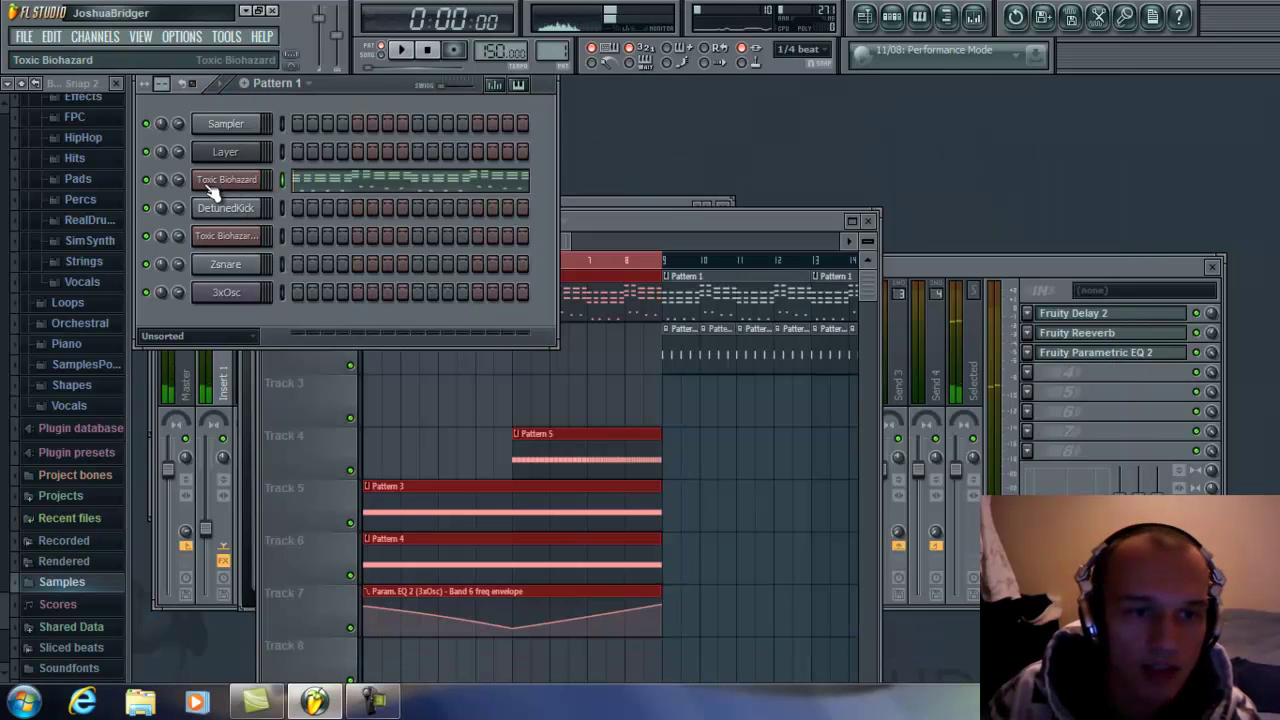
pyautogui.click(349, 186)
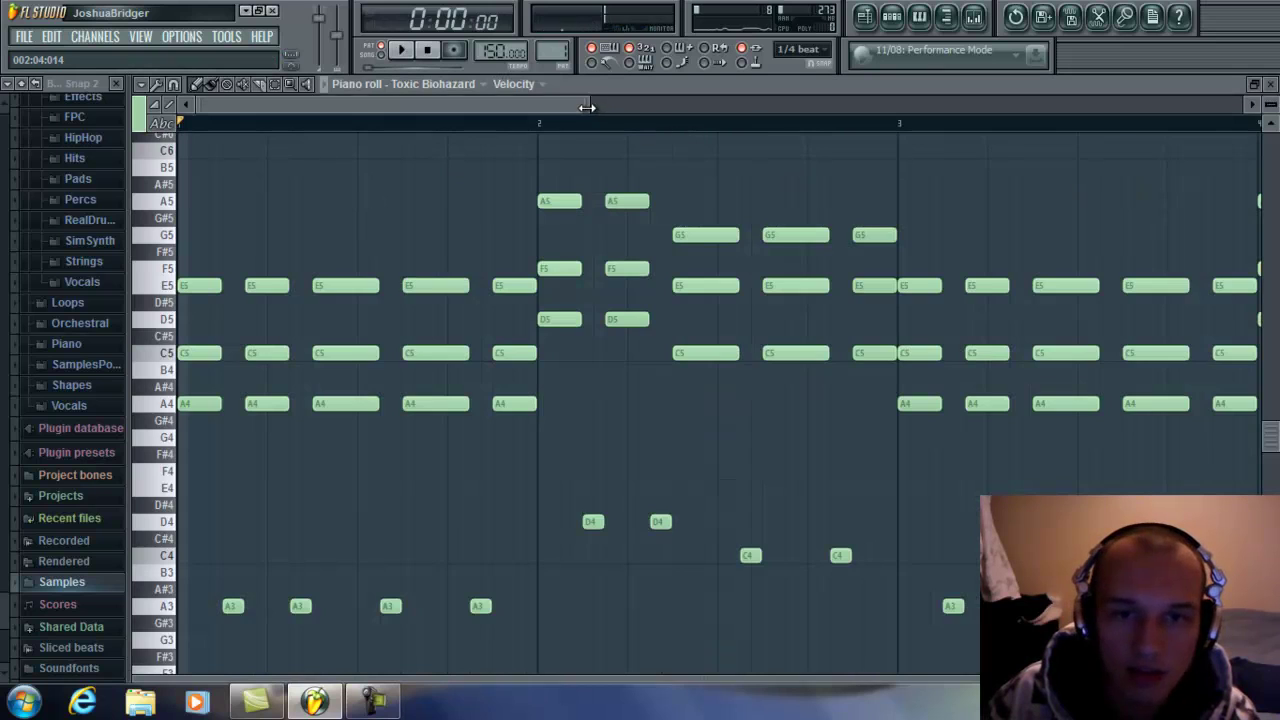
pyautogui.moveTo(587, 107); pyautogui.dragTo(724, 107)
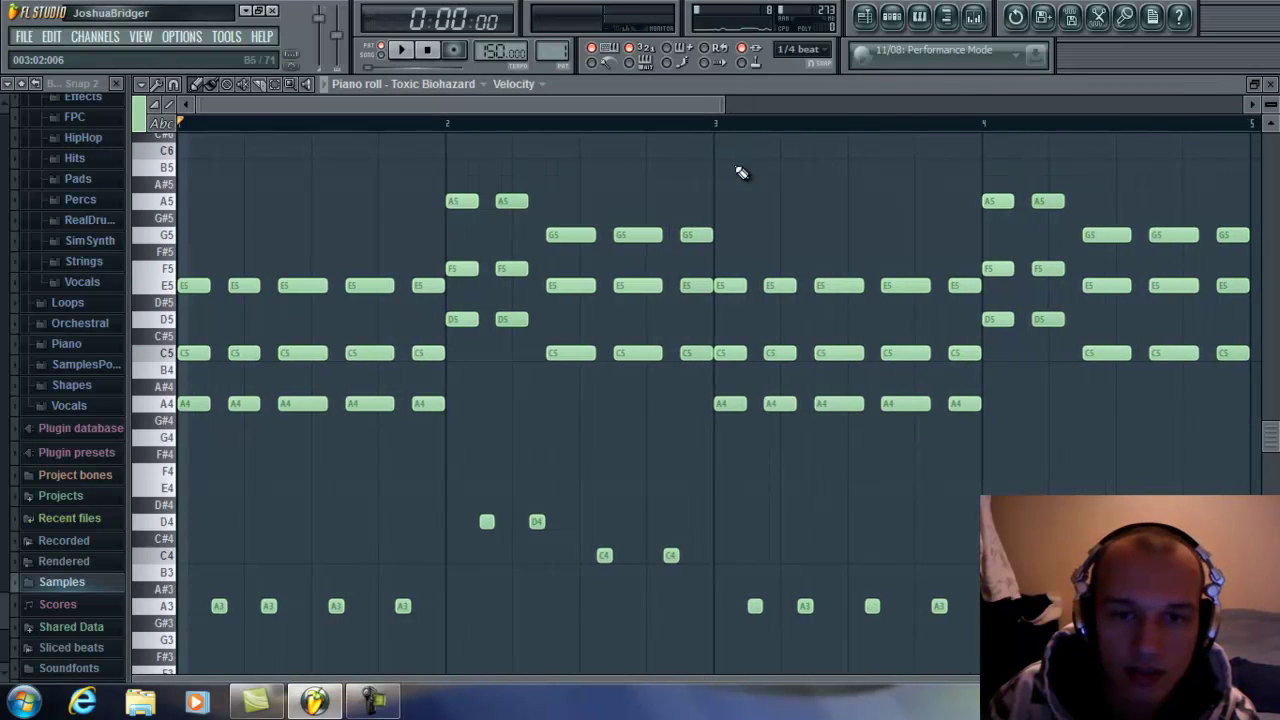
pyautogui.press('space')
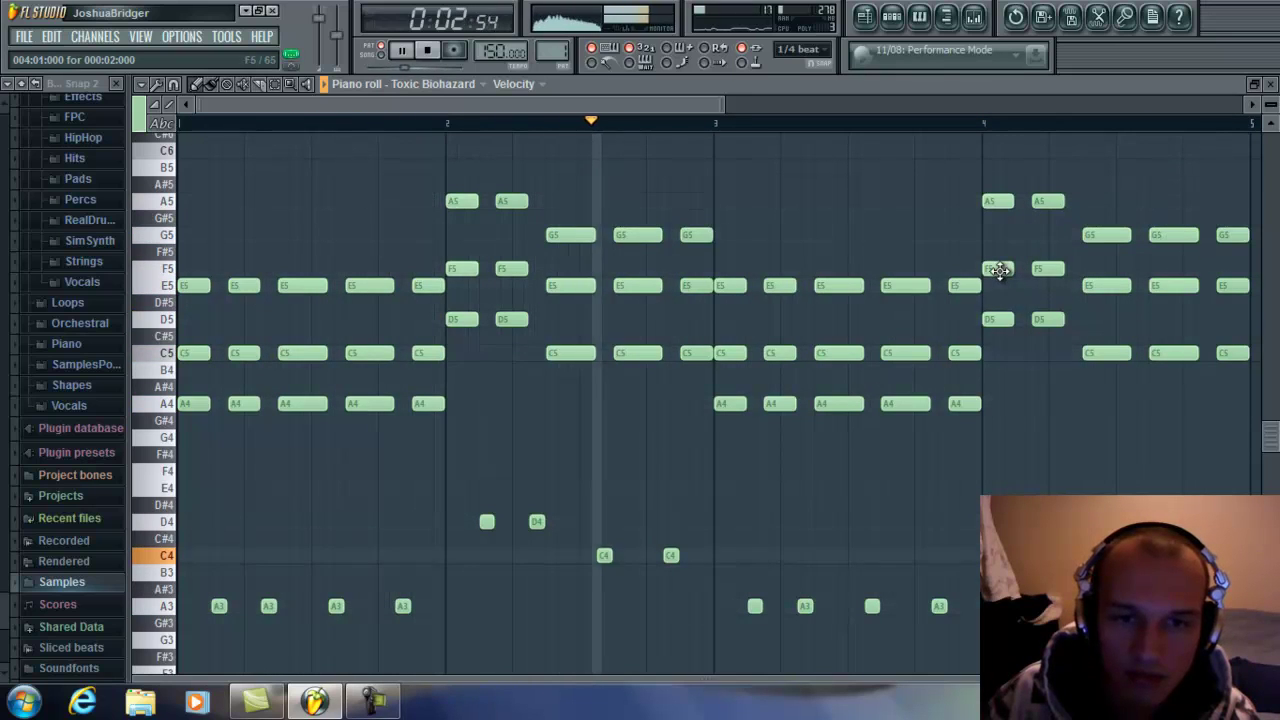
pyautogui.press('space')
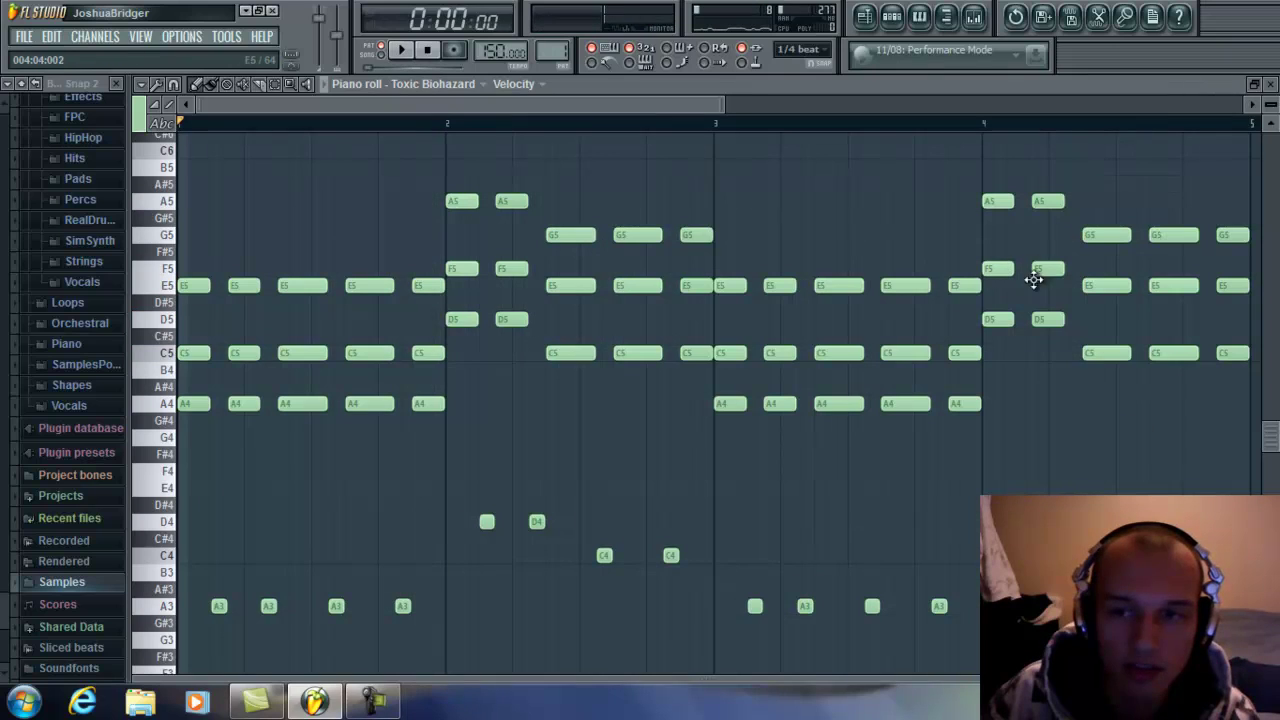
# - Restore the piano roll to a smaller window, show the mixer and maximize the Playlist again
pyautogui.doubleClick(875, 82)
pyautogui.press('F9')
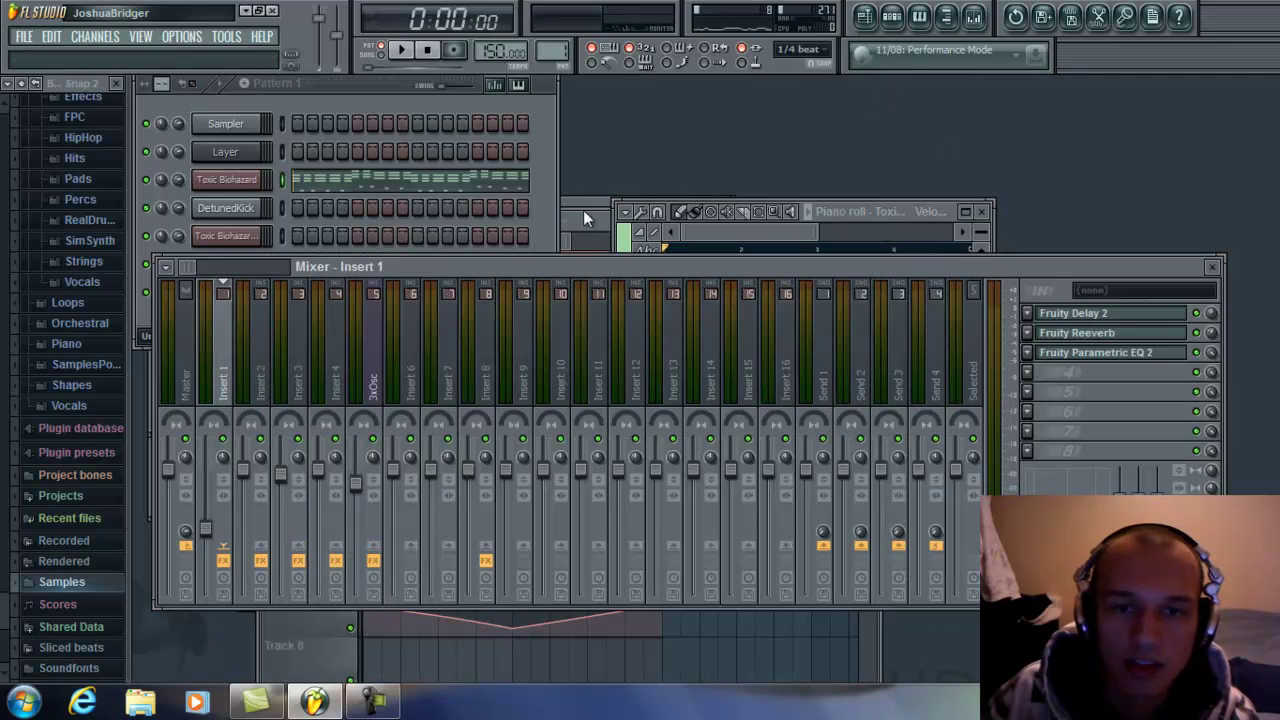
pyautogui.click(580, 215)
pyautogui.doubleClick(622, 218)
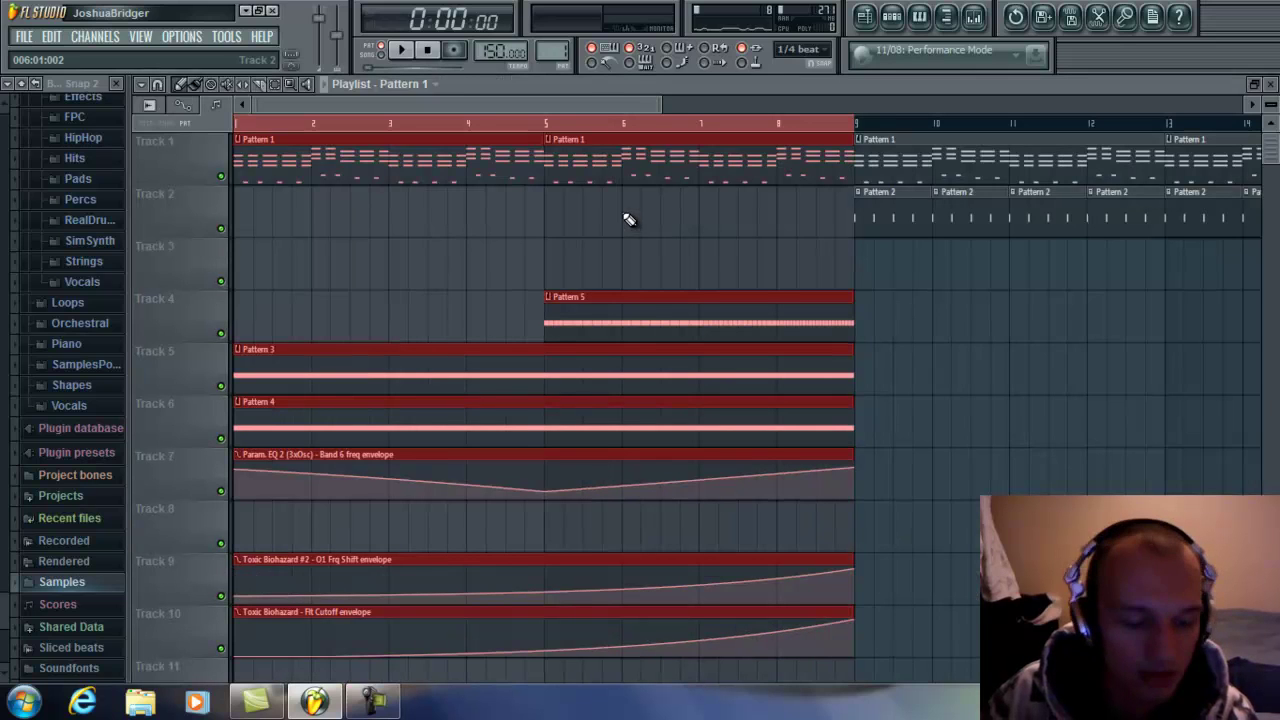
# - Play the arrangement in song mode, clear the bar selection, stop playback and view the lower automation tracks
pyautogui.click(400, 49)
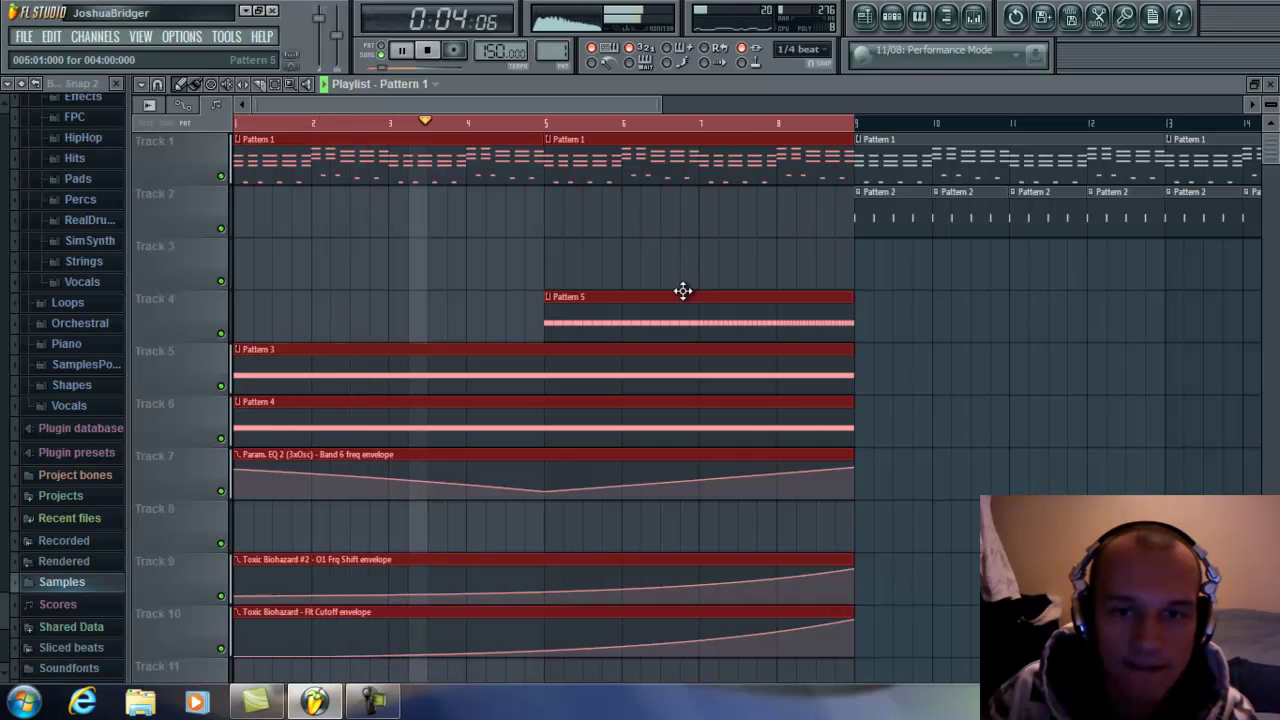
pyautogui.click(591, 140)
pyautogui.click(590, 137)
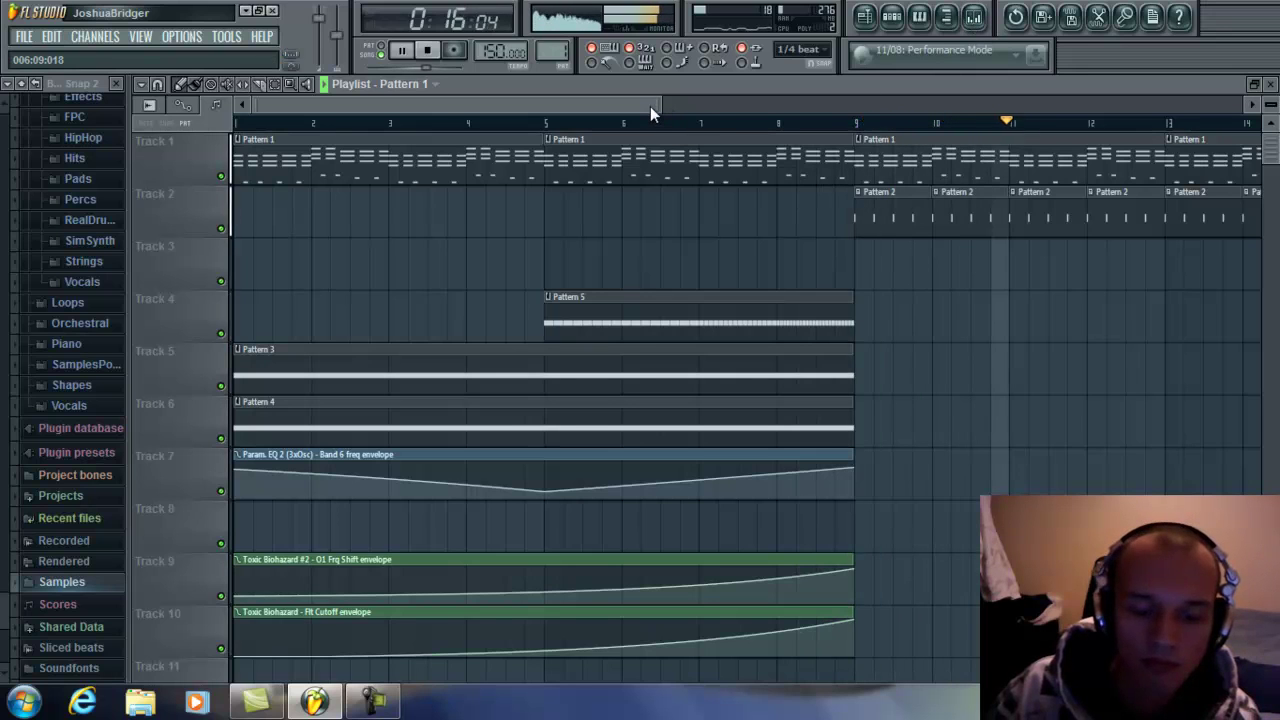
pyautogui.press('space')
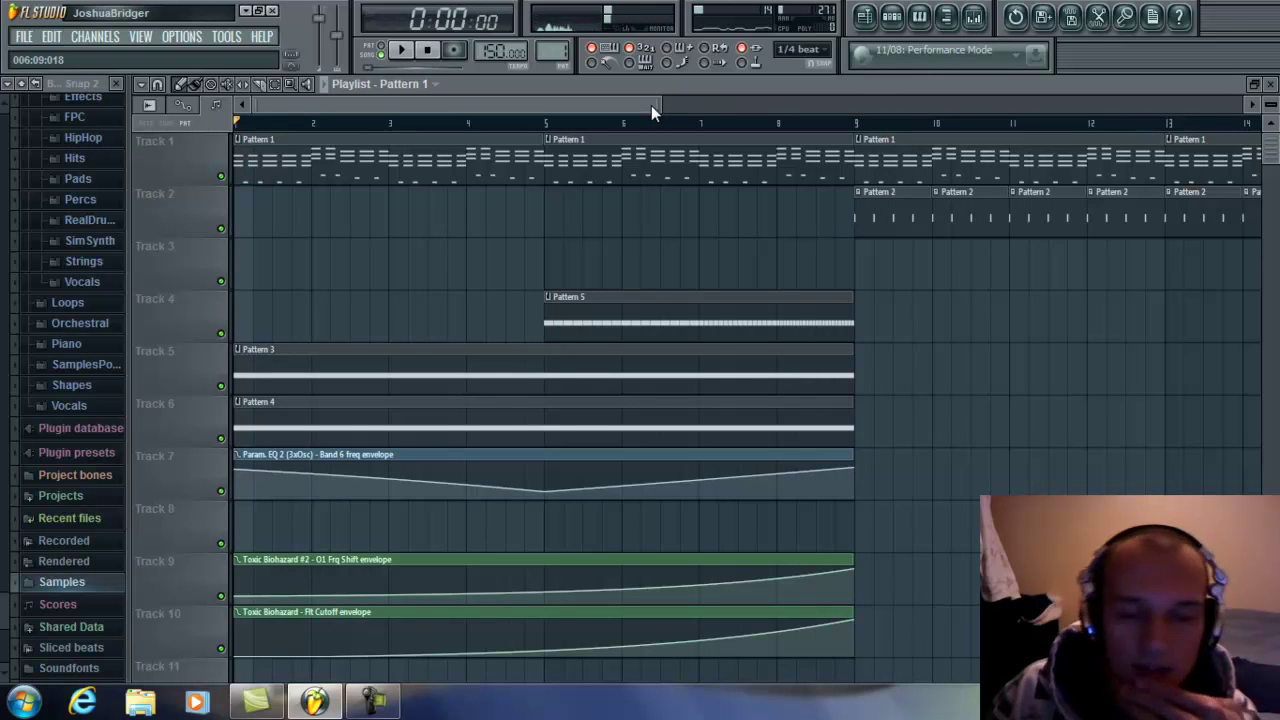
pyautogui.scroll(-3, 606, 266)
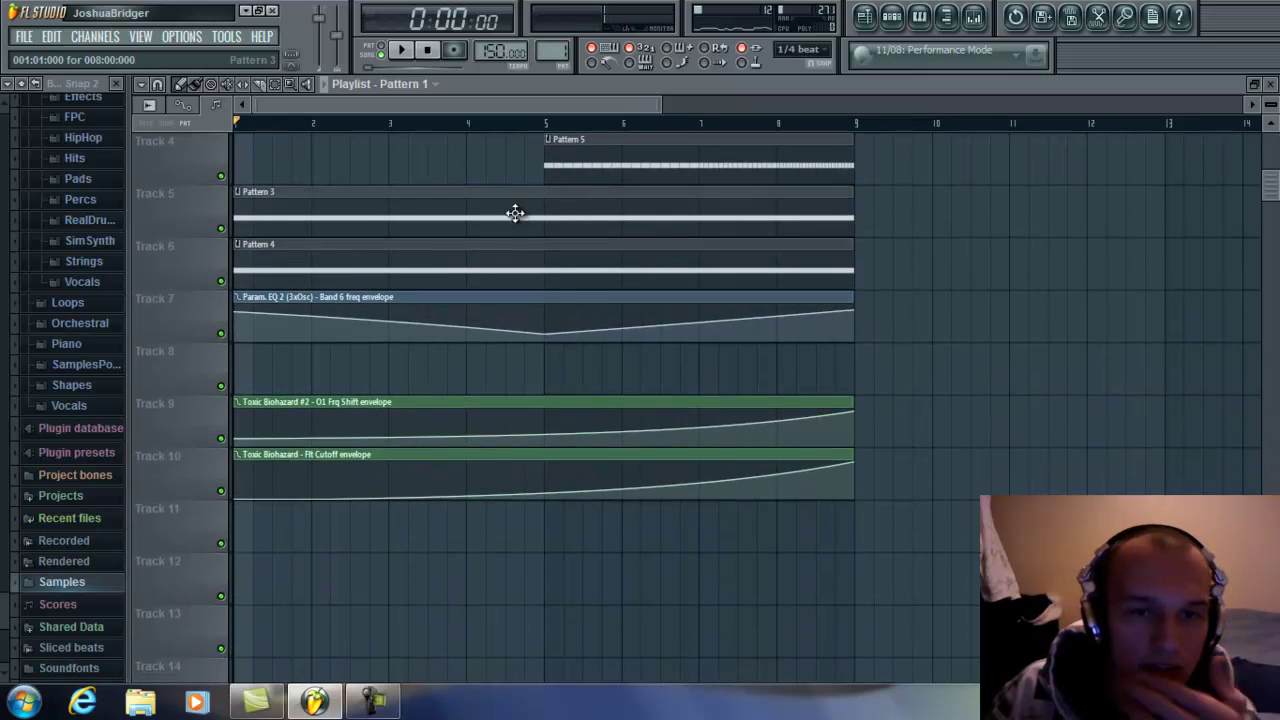
# - Restore the Playlist, select Pattern 5 and show the Zsnare channel's full note roll in a maximized piano roll
pyautogui.doubleClick(715, 88)
pyautogui.click(396, 99)
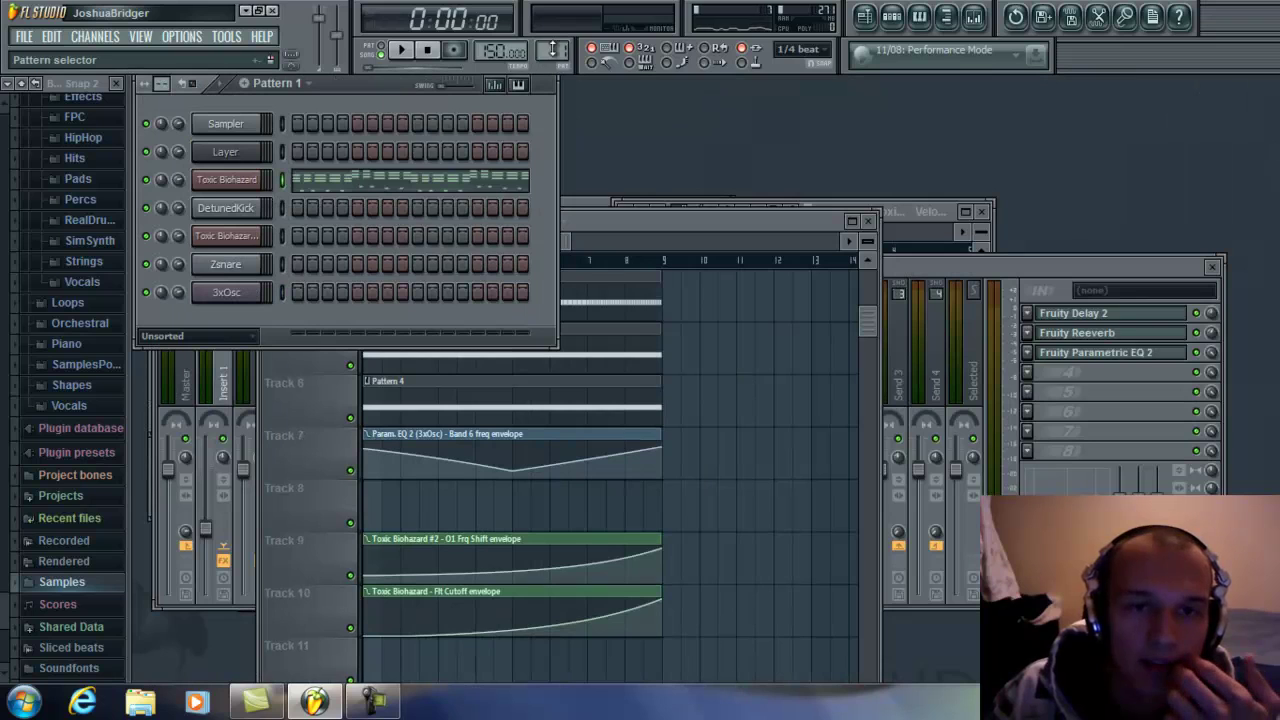
pyautogui.moveTo(552, 50); pyautogui.dragTo(418, 300)
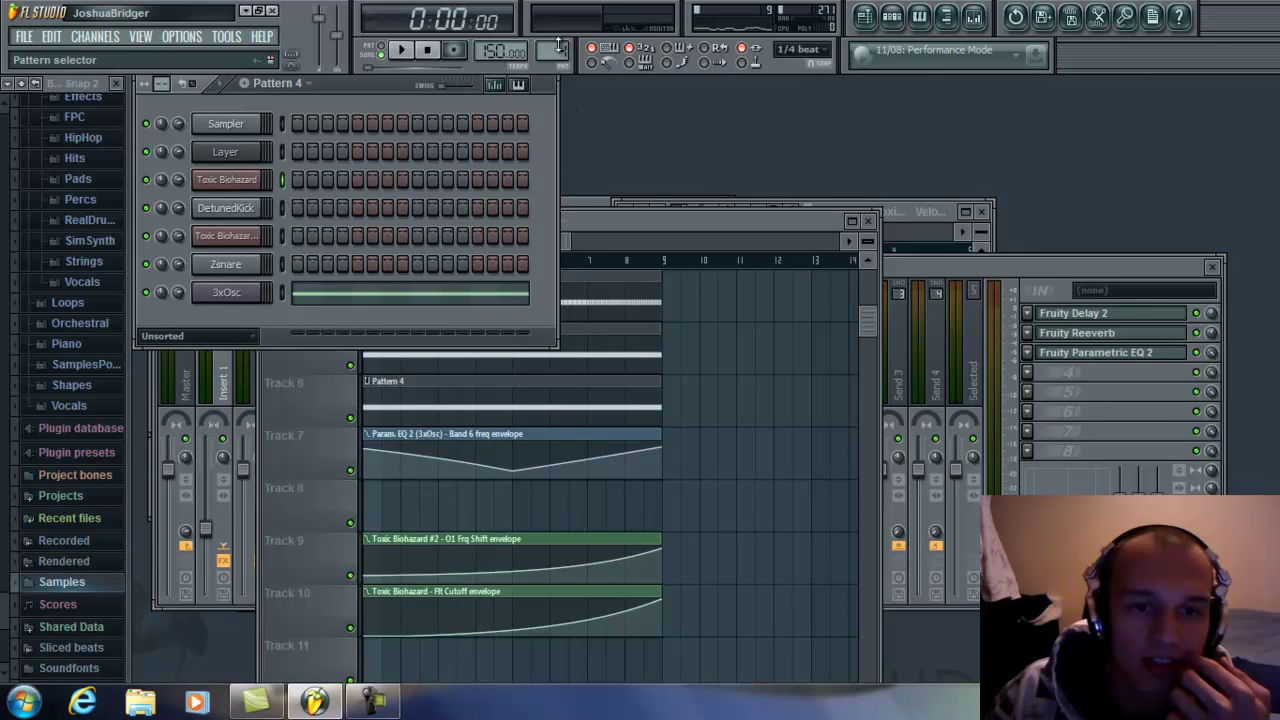
pyautogui.moveTo(559, 47); pyautogui.dragTo(560, 40)
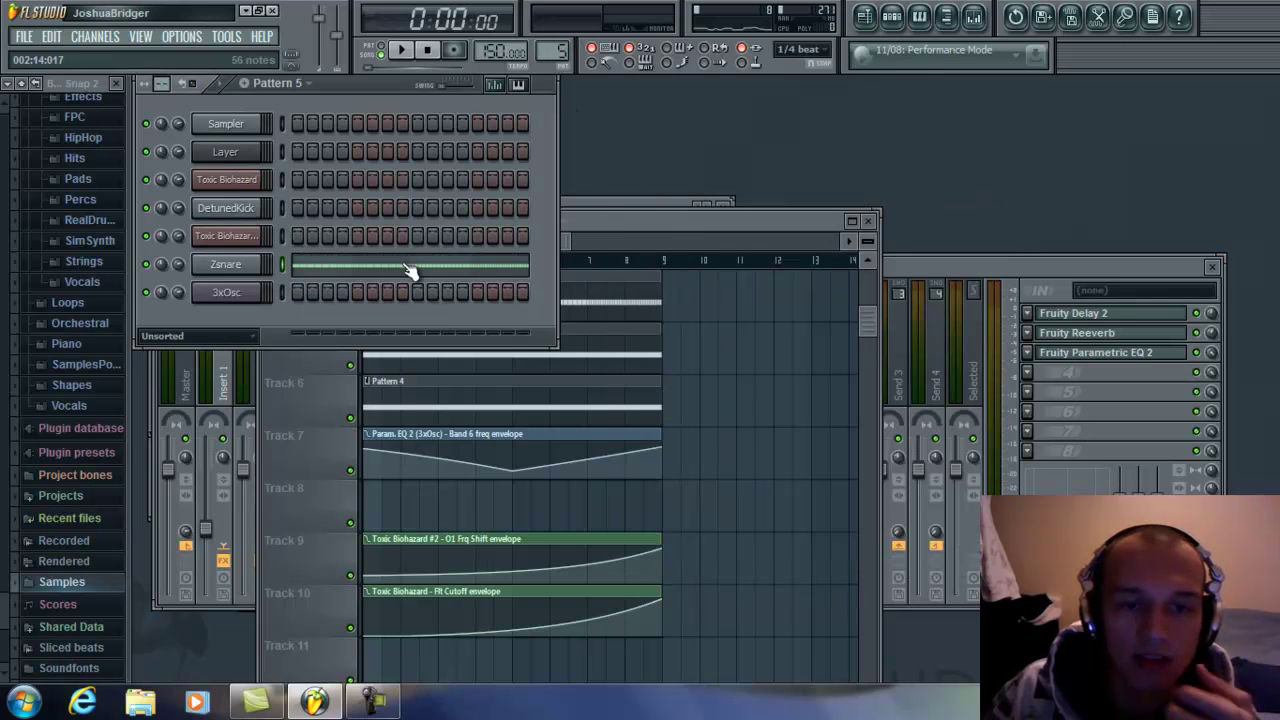
pyautogui.click(437, 272)
pyautogui.click(972, 219)
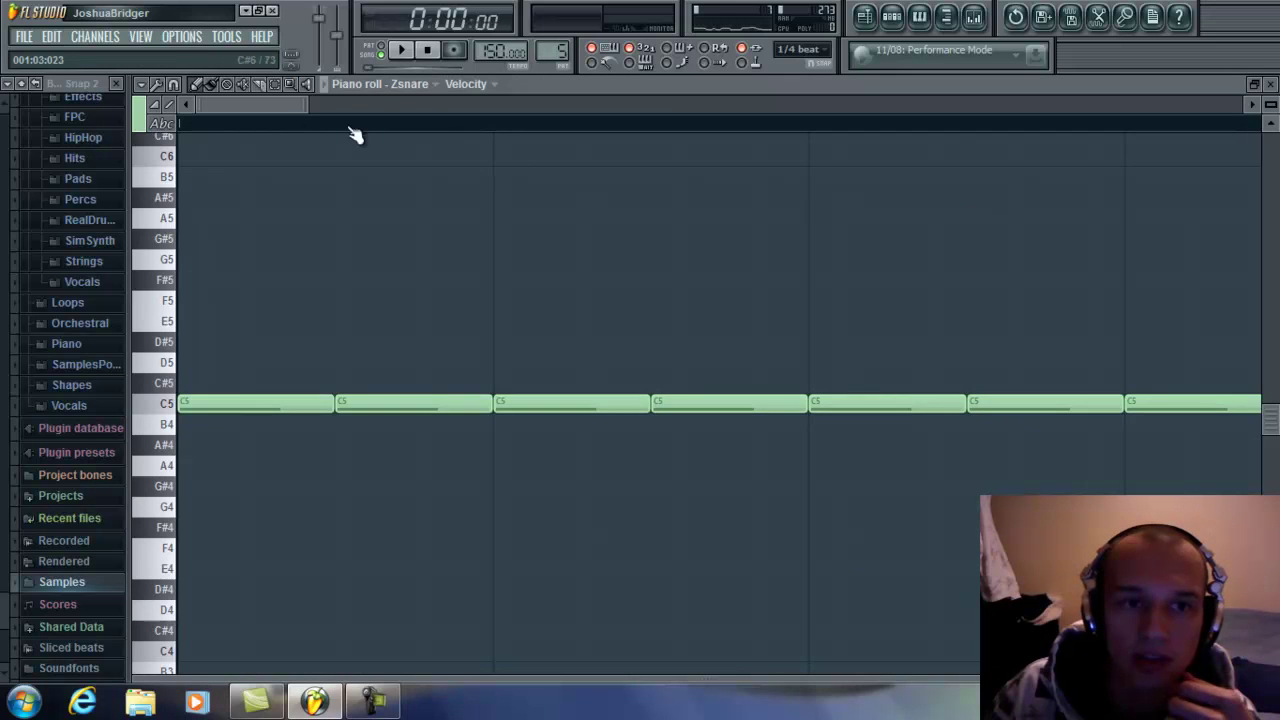
pyautogui.moveTo(304, 109); pyautogui.dragTo(733, 72)
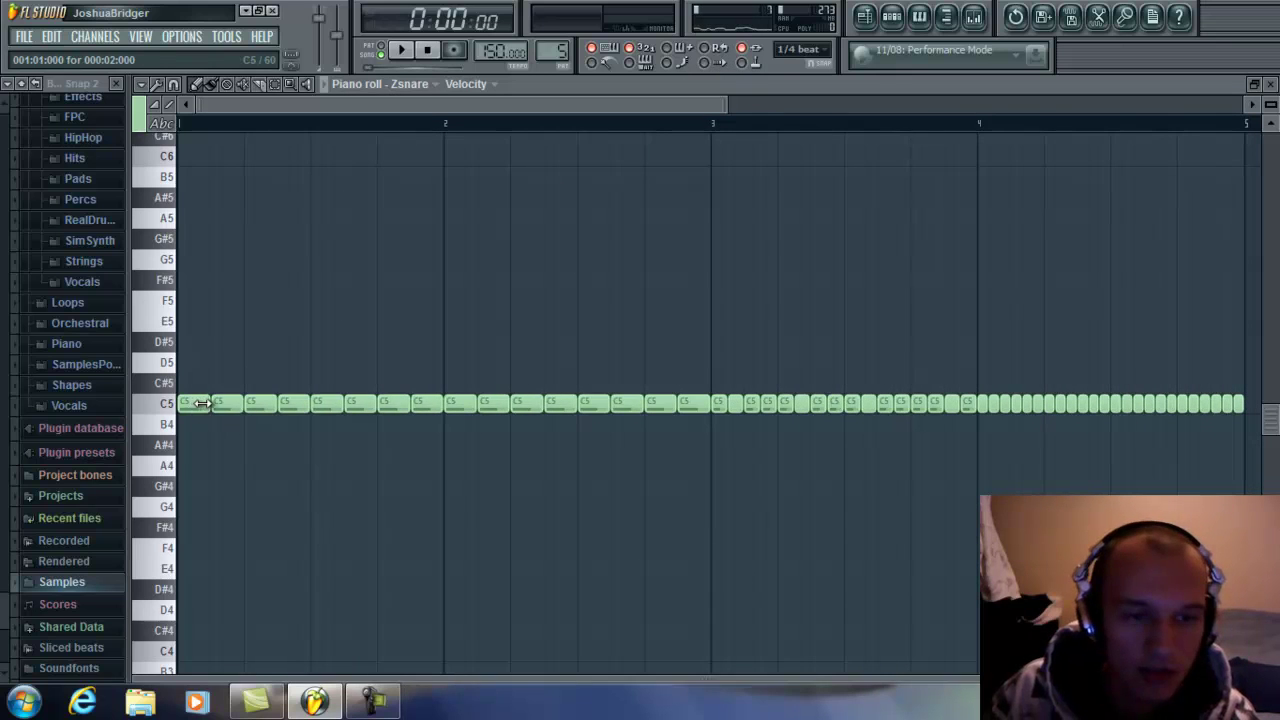
# - Play back the Zsnare roll in the piano roll and stop it
pyautogui.click(400, 49)
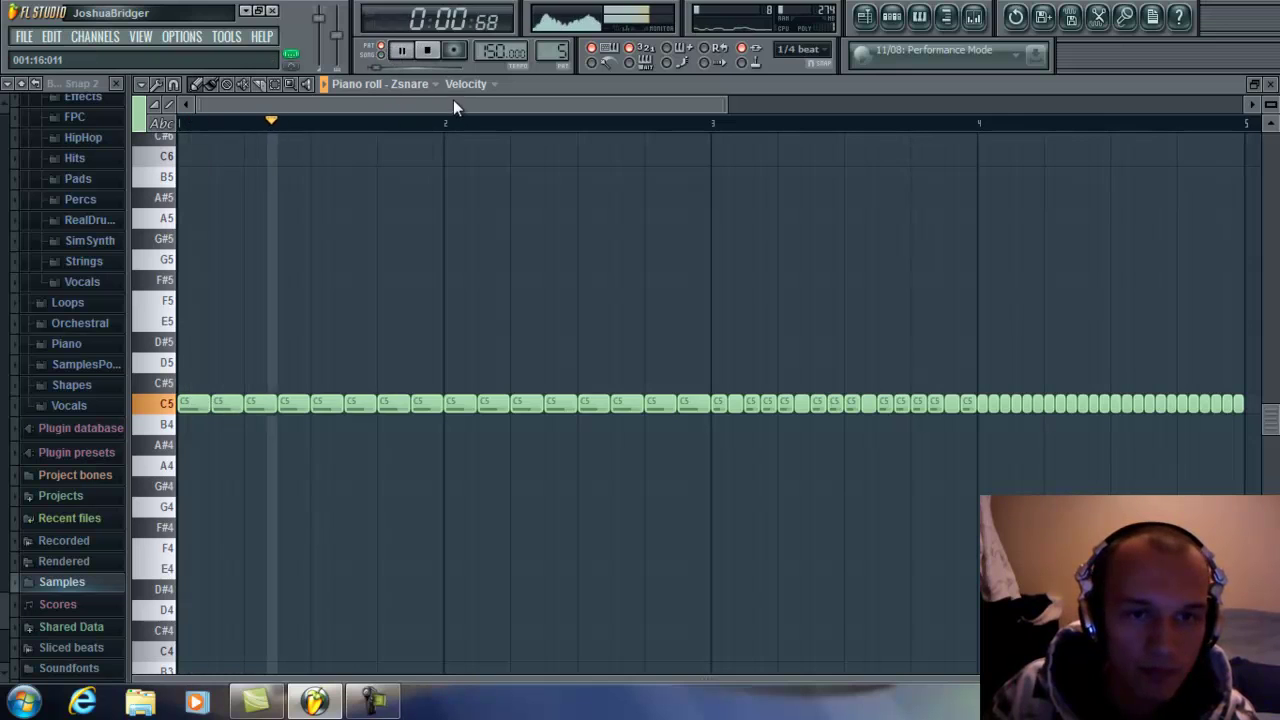
pyautogui.moveTo(456, 103); pyautogui.dragTo(594, 103)
pyautogui.press('space')
# - Examine the Zsnare note lengths and spacing across the four bars, and play the roll once more
pyautogui.scroll(4, 640, 125)
pyautogui.scroll(5, 571, 269)
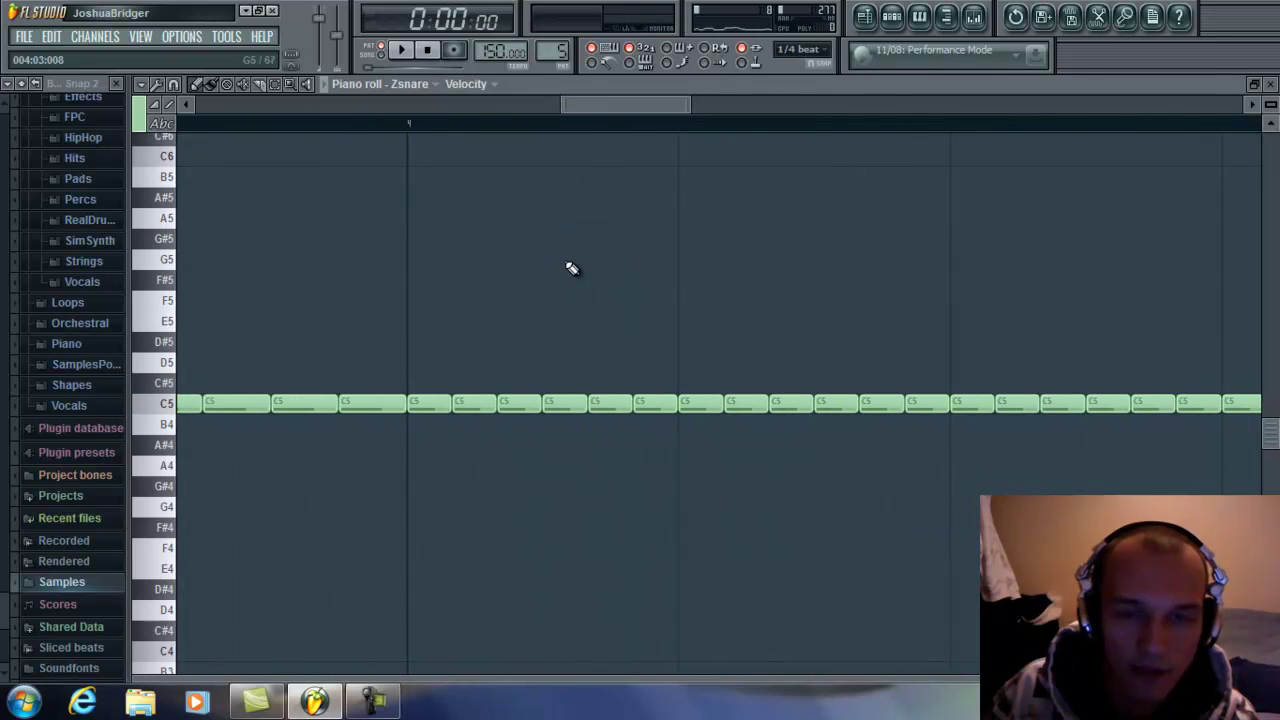
pyautogui.scroll(-2, 655, 140)
pyautogui.scroll(3, 583, 220)
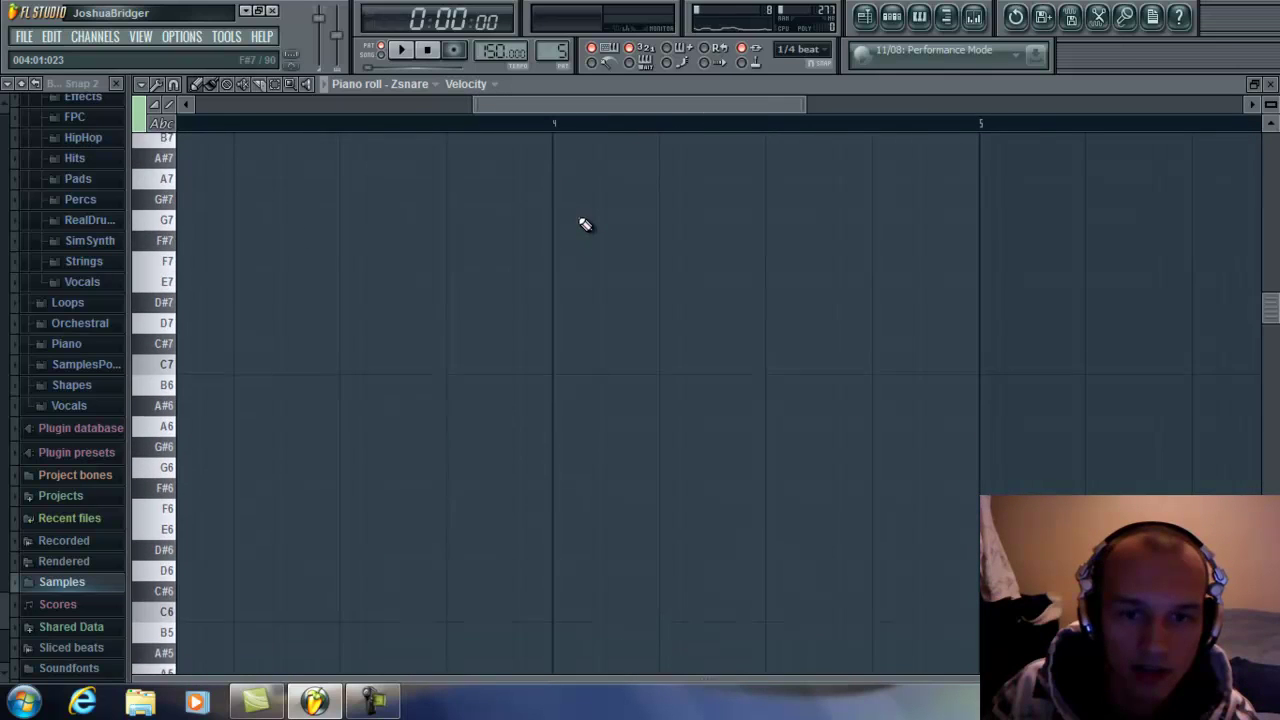
pyautogui.scroll(-8, 620, 191)
pyautogui.scroll(1, 614, 120)
pyautogui.scroll(1, 620, 135)
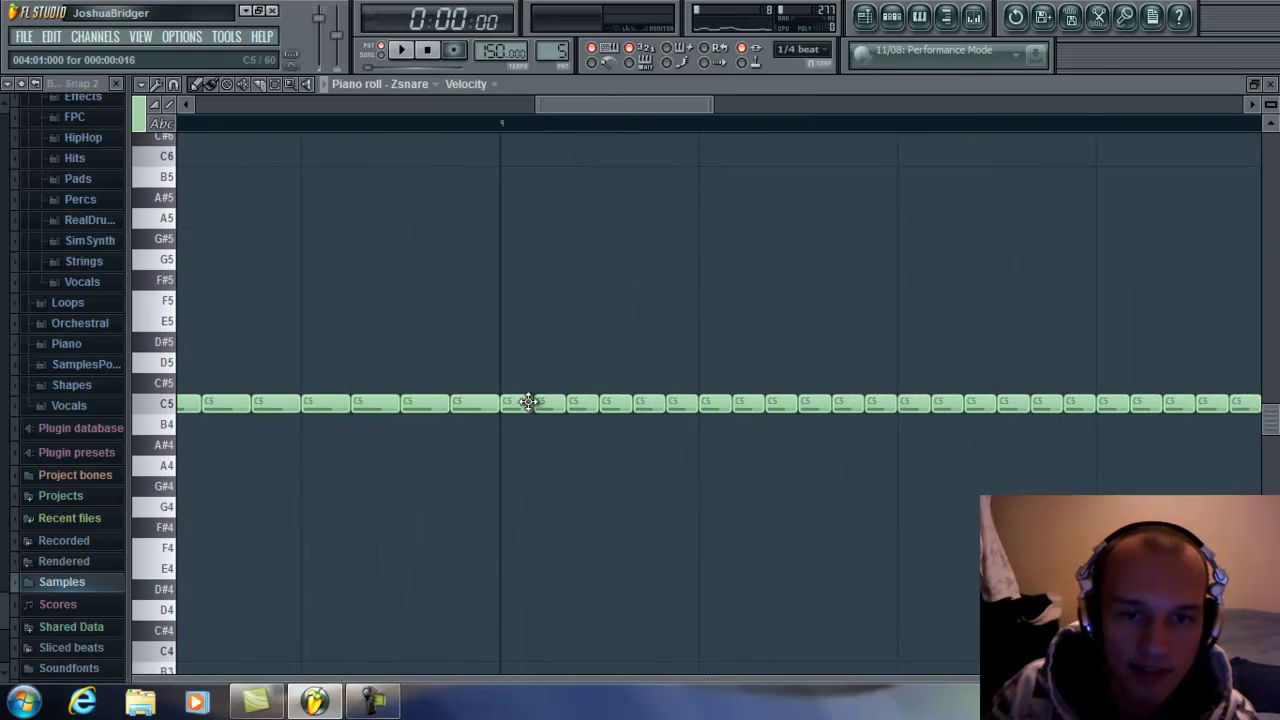
pyautogui.moveTo(643, 100); pyautogui.dragTo(118, 155)
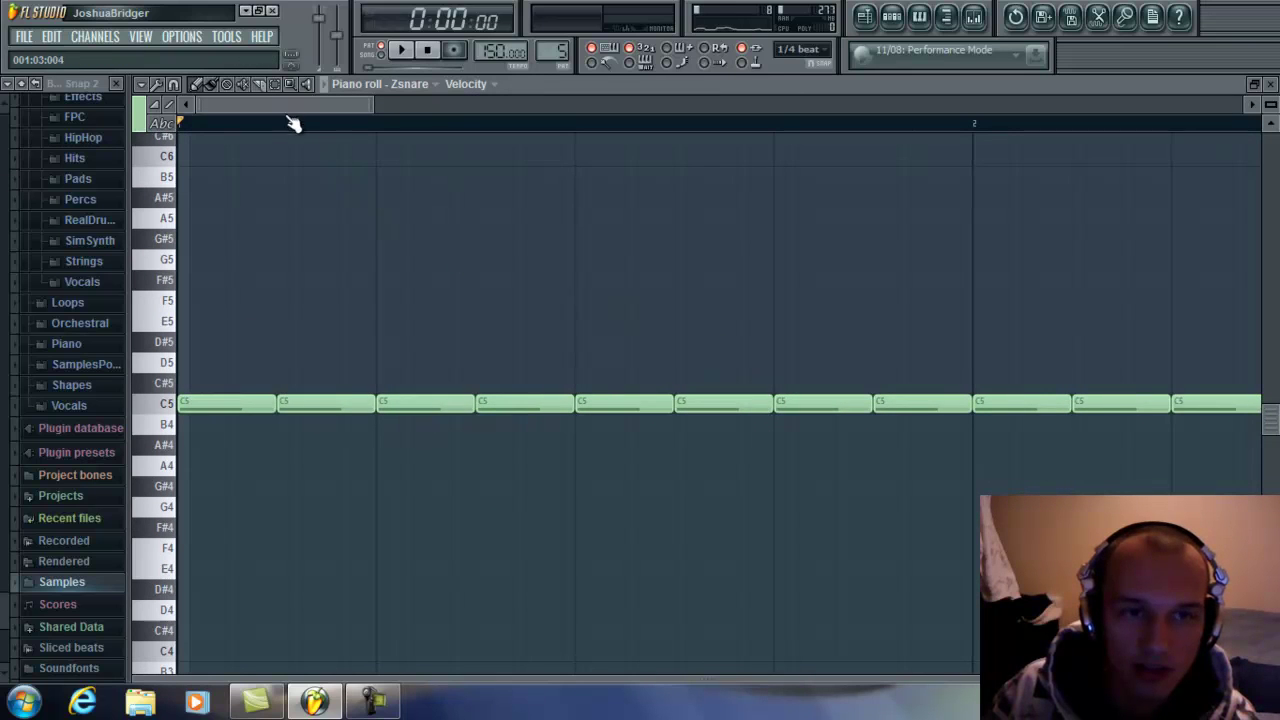
pyautogui.scroll(-2, 293, 124)
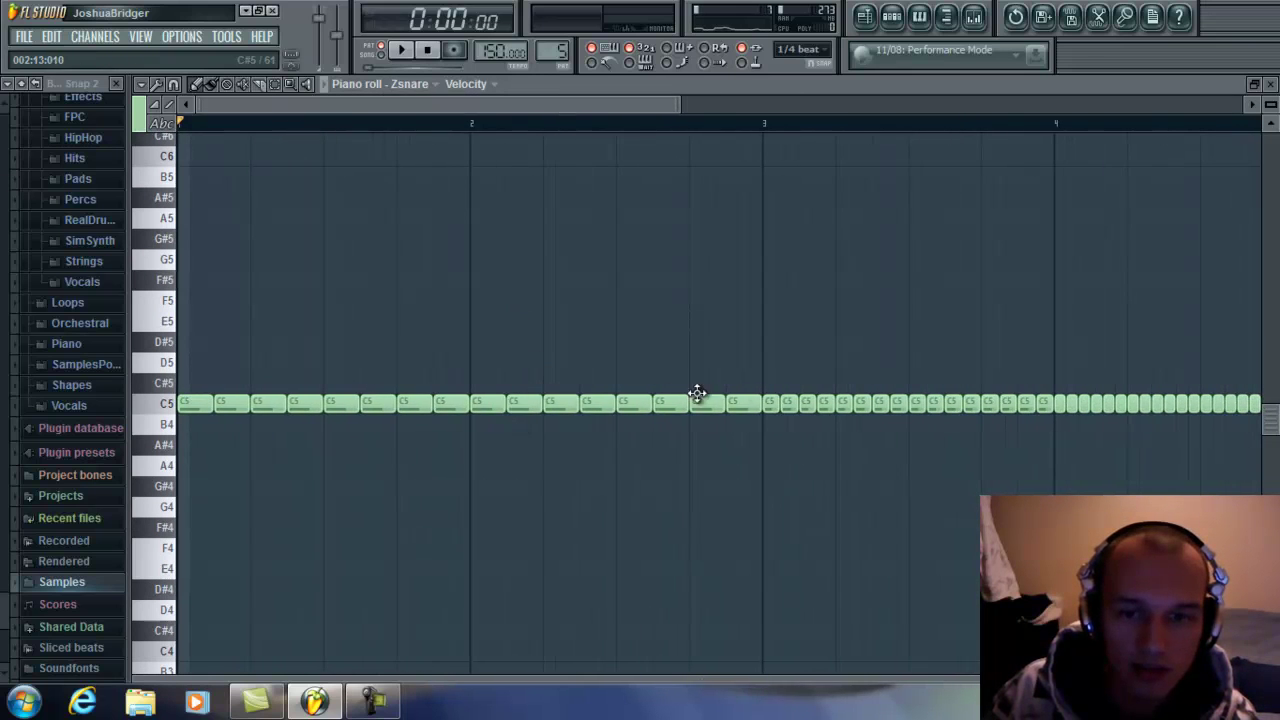
pyautogui.scroll(-2, 592, 113)
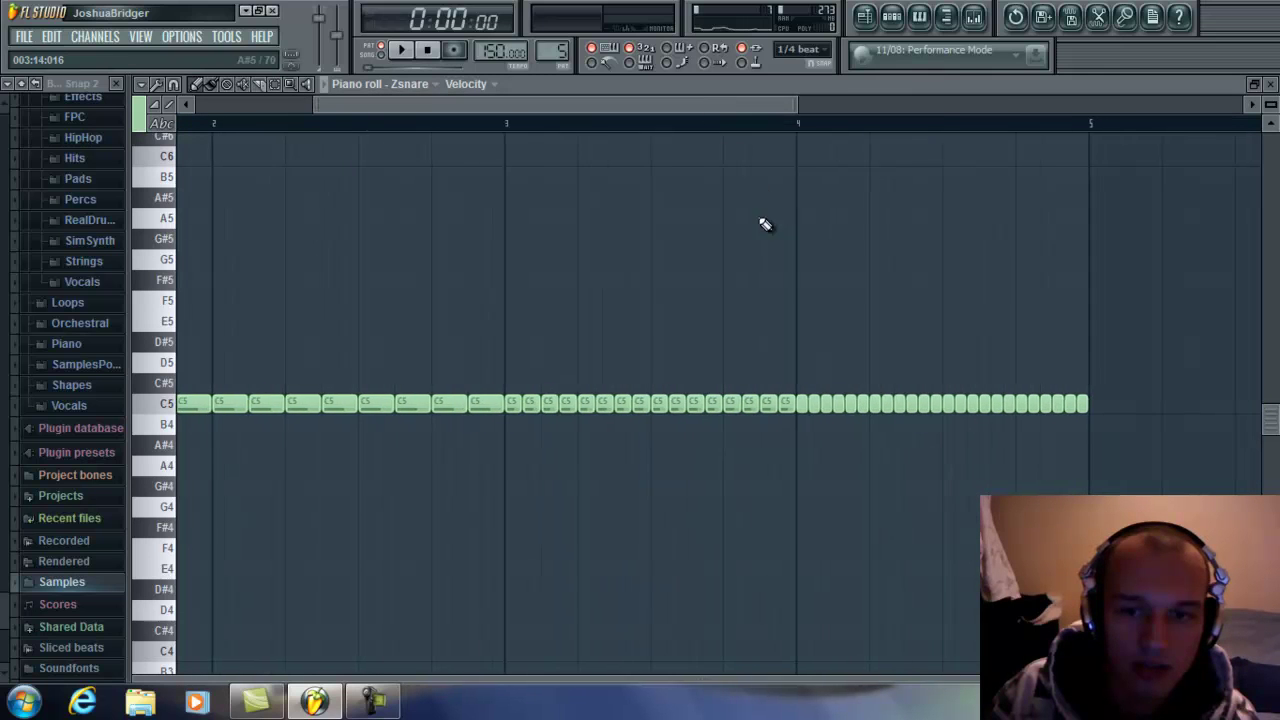
pyautogui.press('space')
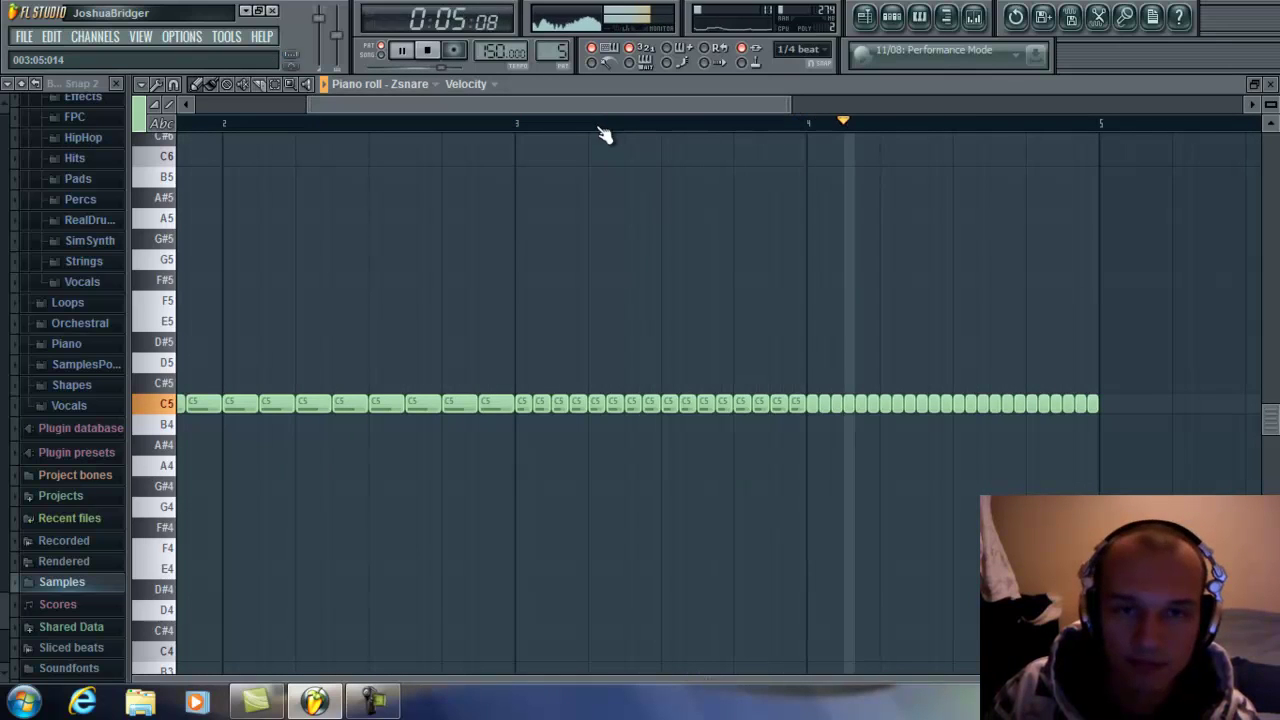
pyautogui.press('space')
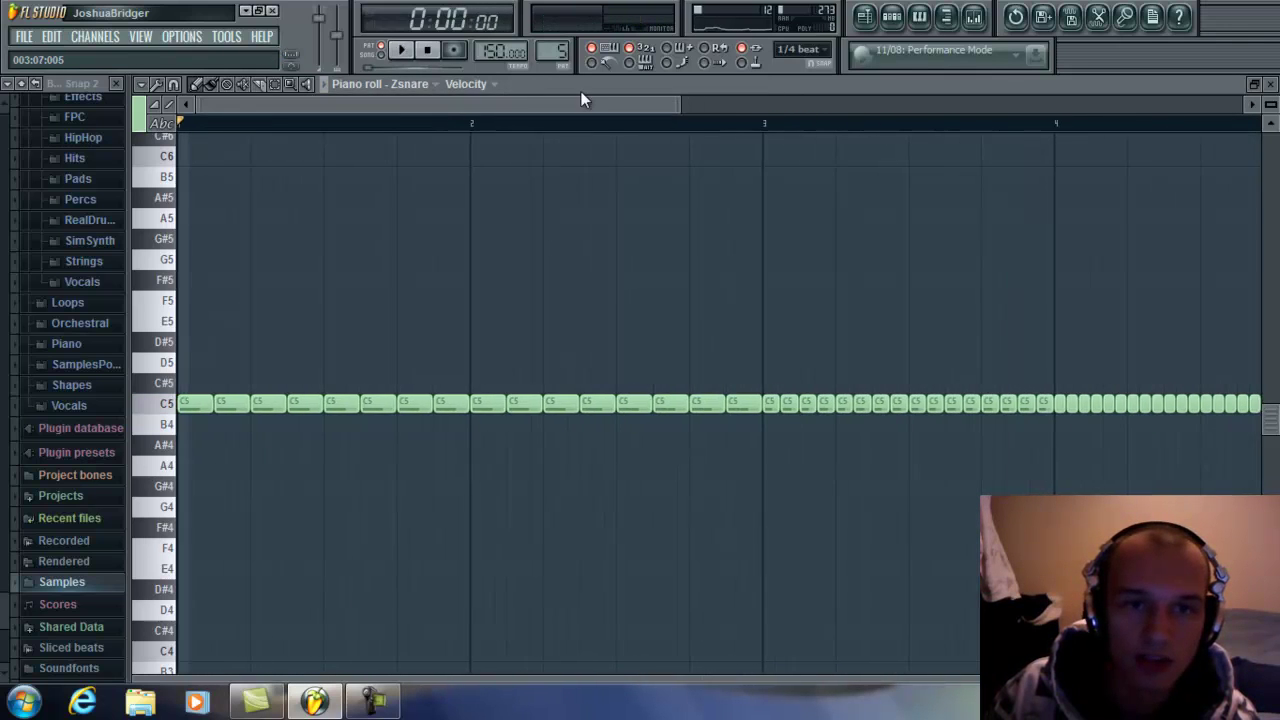
# - Restore the piano roll, switch to Pattern 4 and show the 3xOsc channel's whole note in a maximized piano roll
pyautogui.doubleClick(581, 91)
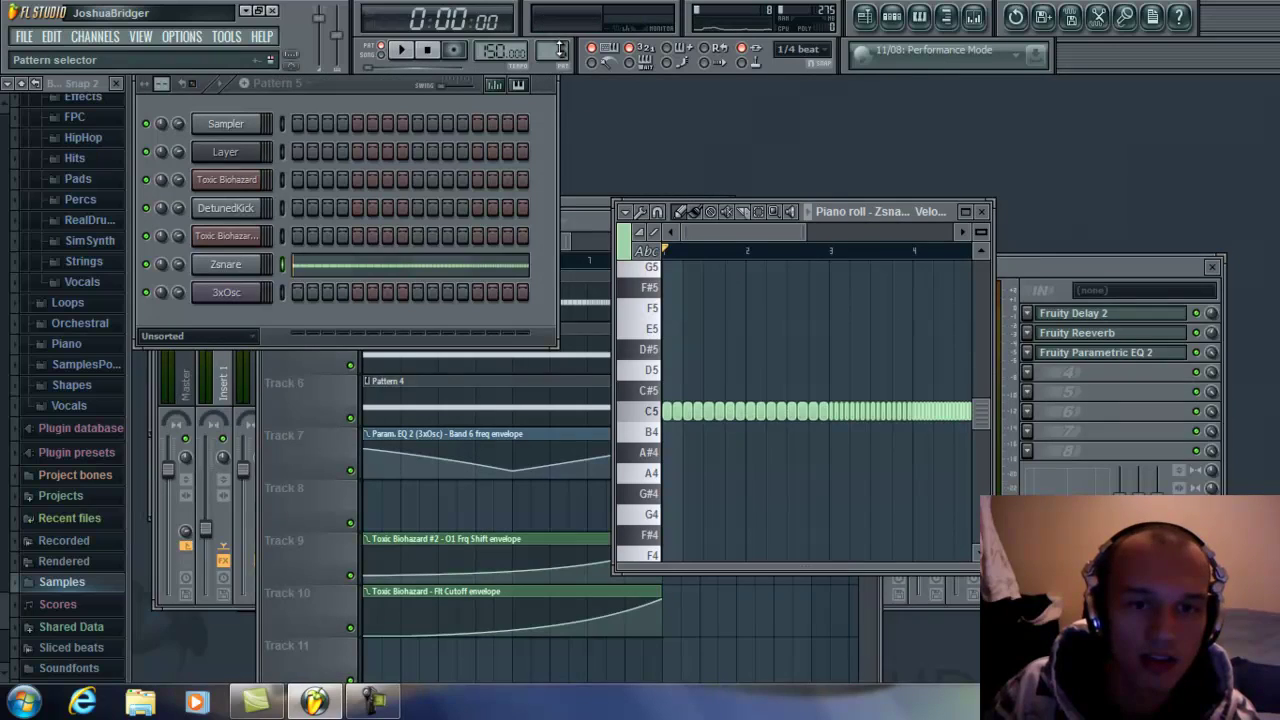
pyautogui.scroll(-1, 559, 50)
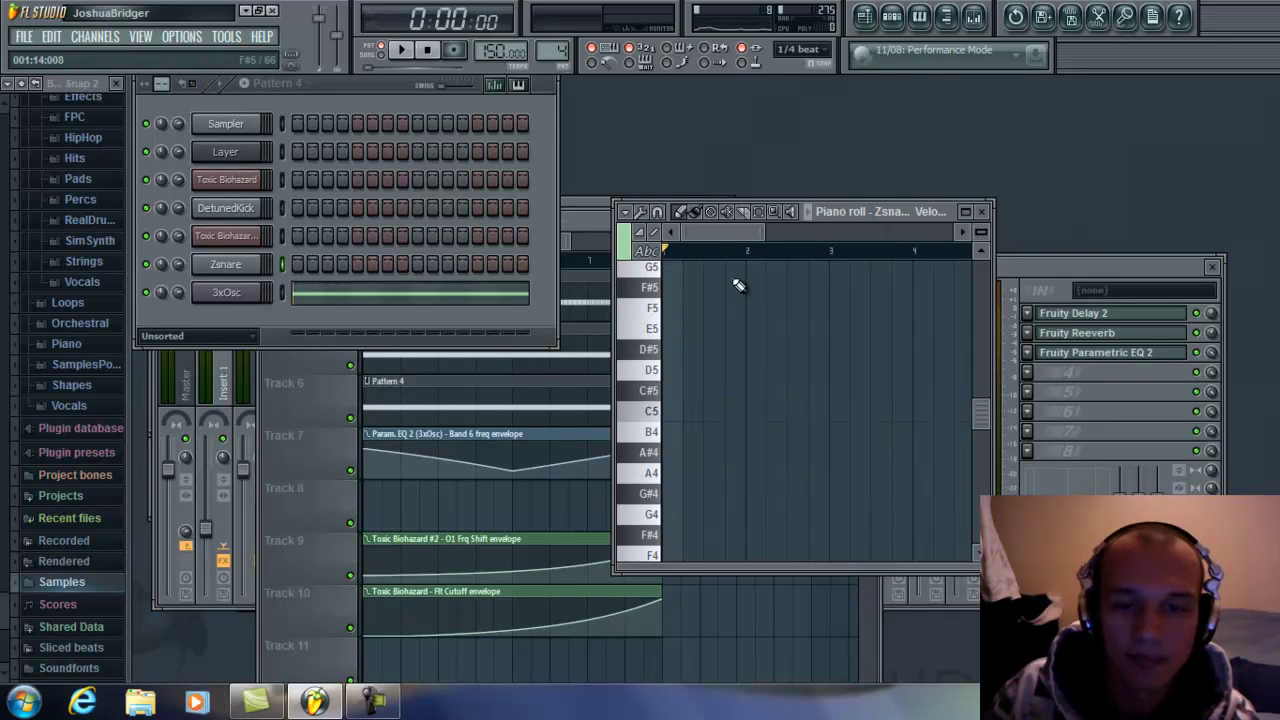
pyautogui.click(391, 302)
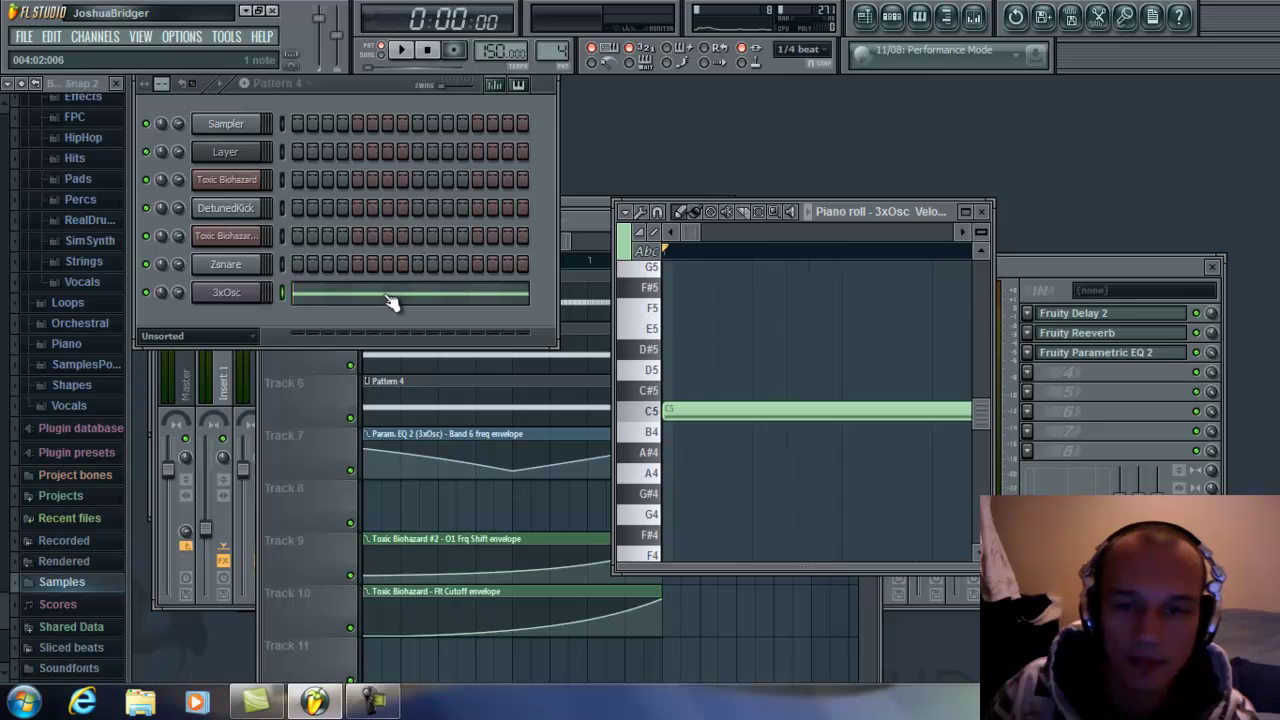
pyautogui.click(965, 211)
pyautogui.moveTo(276, 100); pyautogui.dragTo(1100, 358)
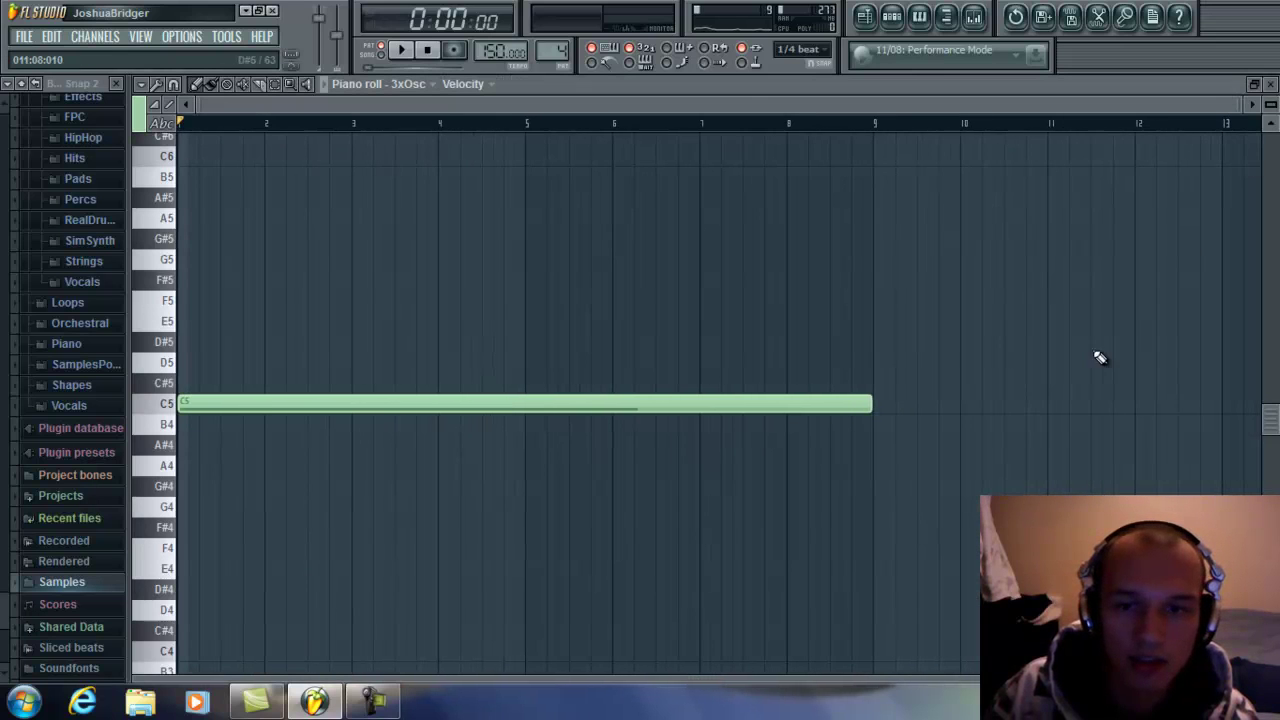
# - Restore the piano roll, open the 3xOsc channel settings and audition a note
pyautogui.doubleClick(1088, 90)
pyautogui.click(238, 292)
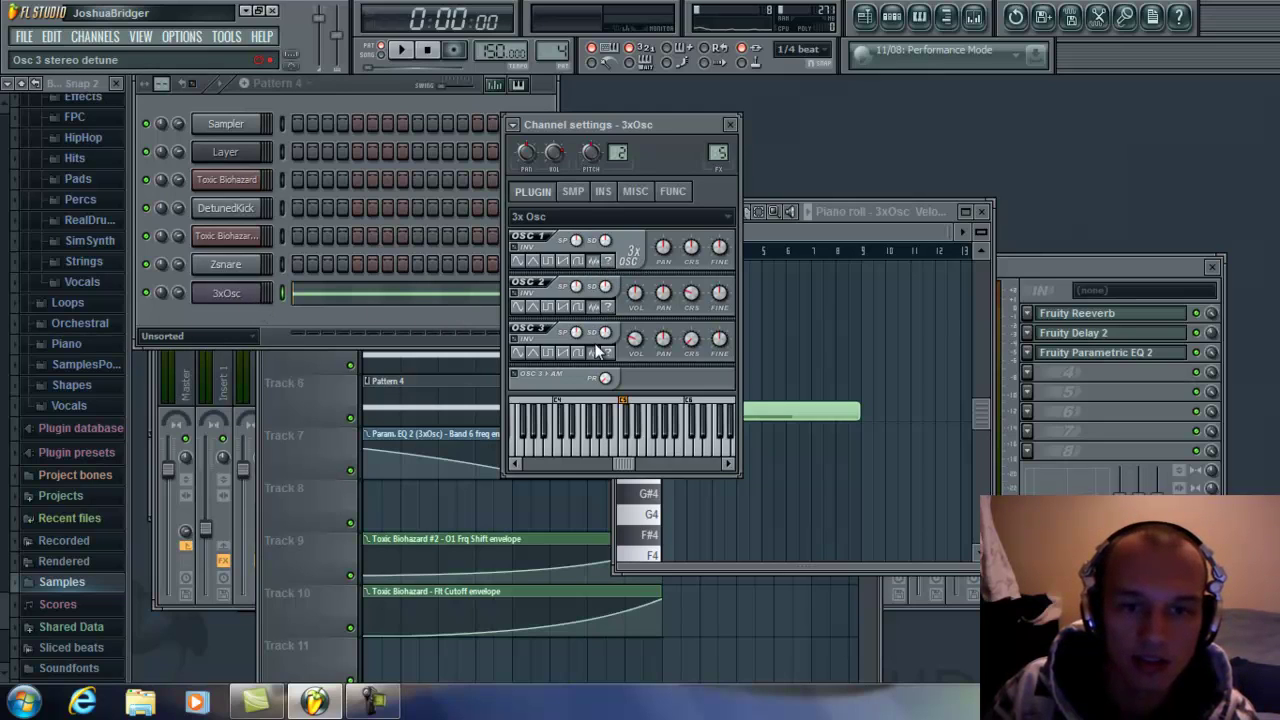
pyautogui.press('z')
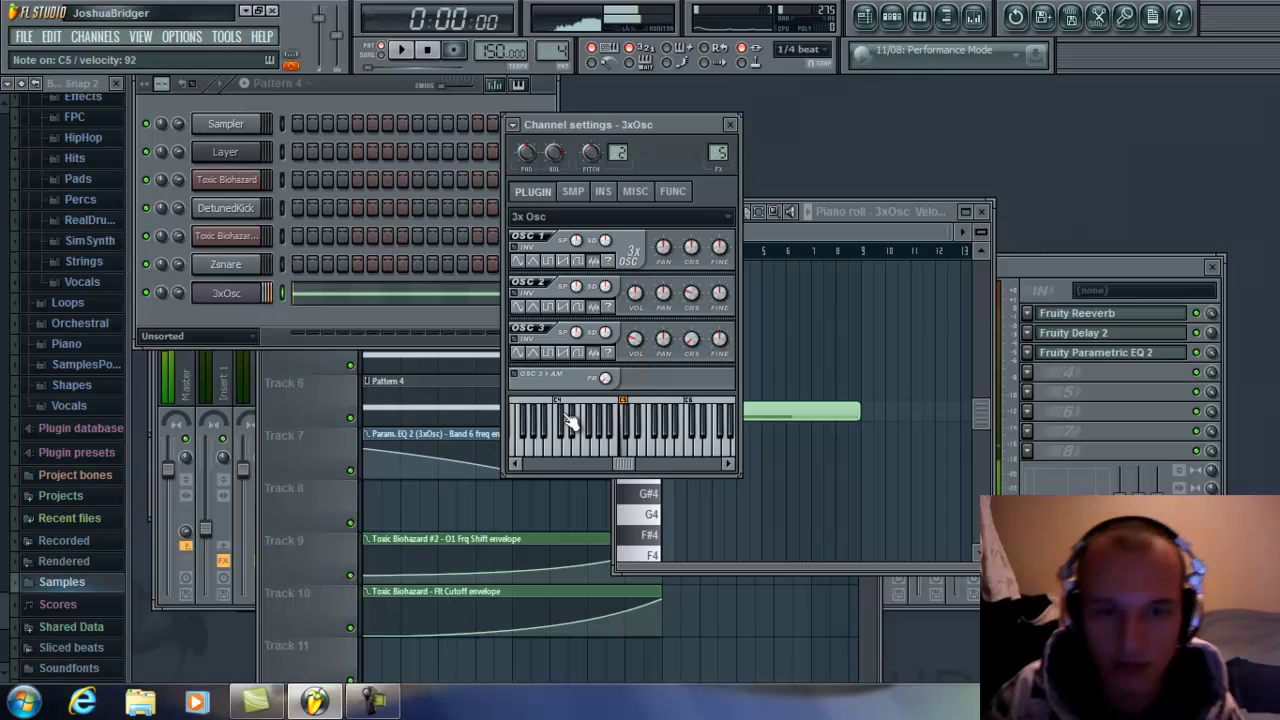
# - Open Fruity Parametric EQ 2 on the 3xOsc mixer track and play the arrangement in song mode to observe it
pyautogui.click(1171, 282)
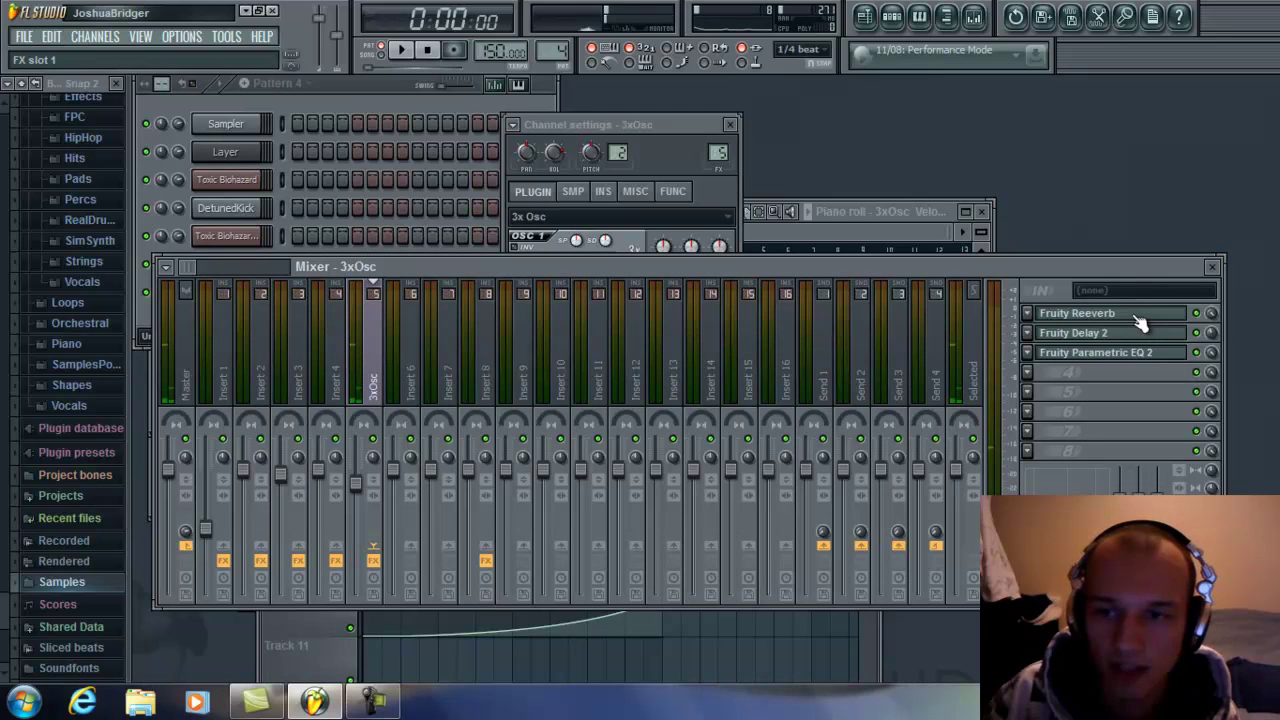
pyautogui.click(1100, 358)
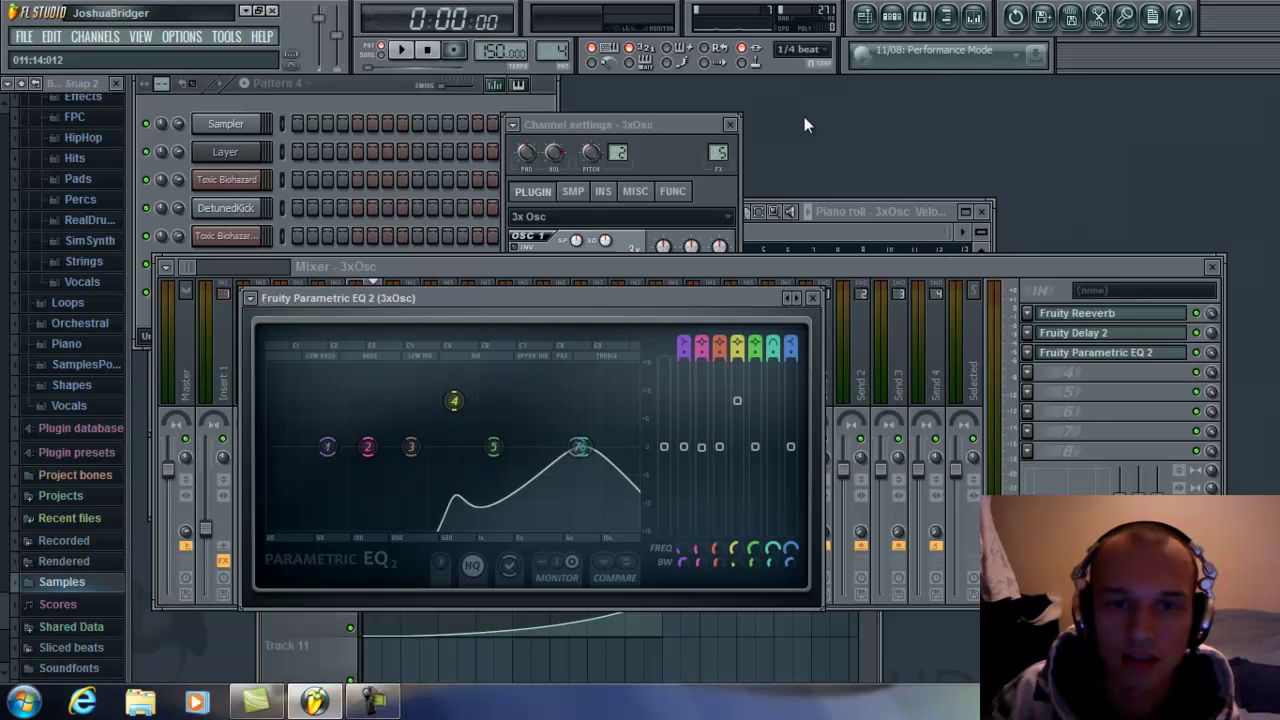
pyautogui.click(403, 50)
pyautogui.click(427, 50)
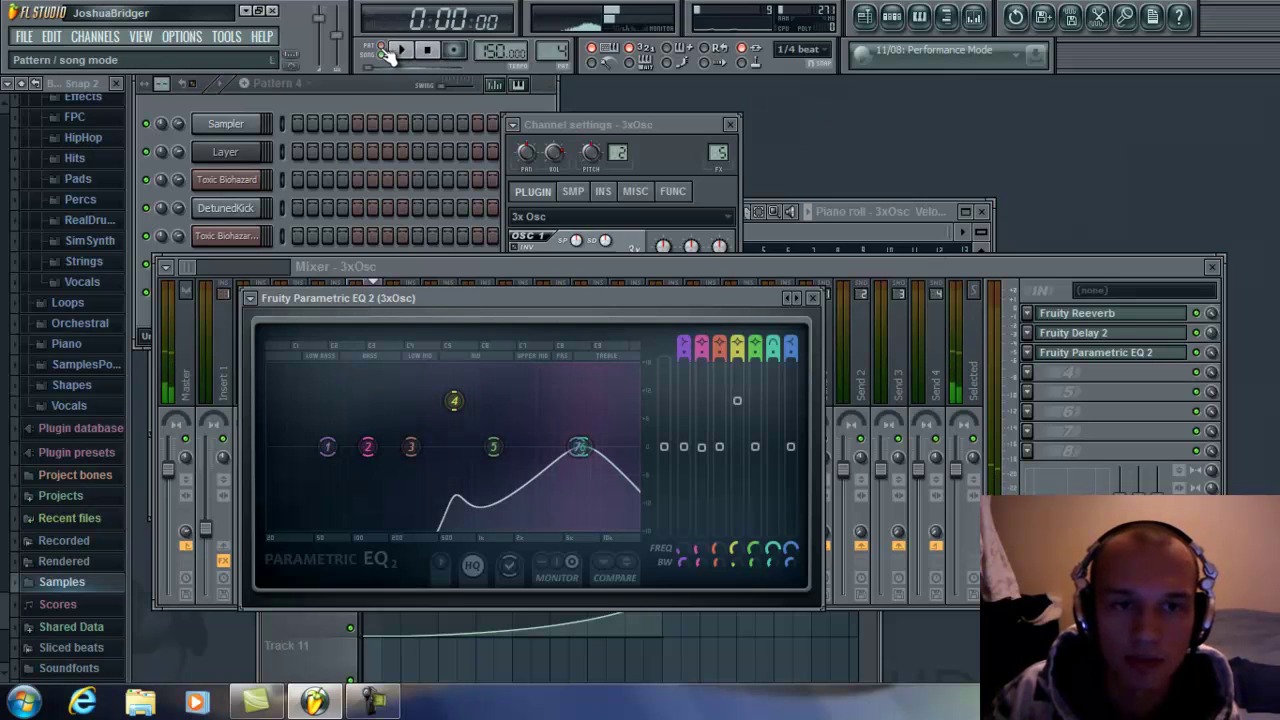
pyautogui.click(398, 50)
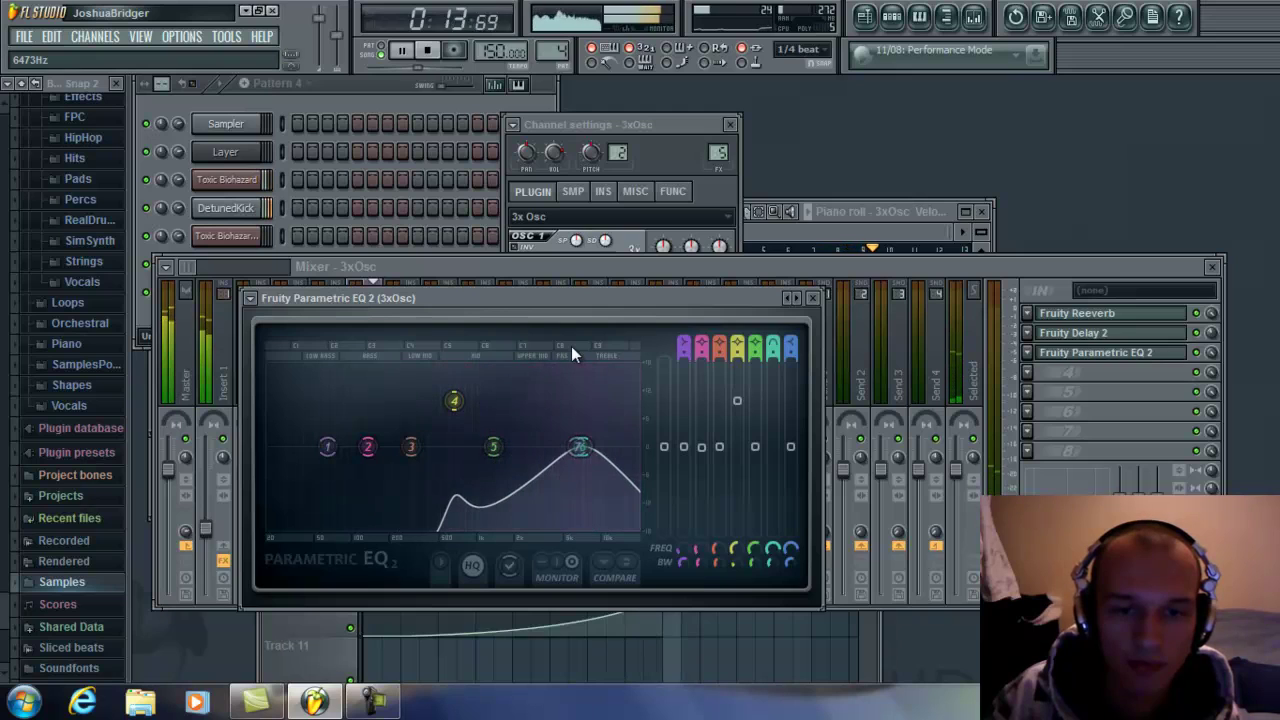
pyautogui.click(432, 55)
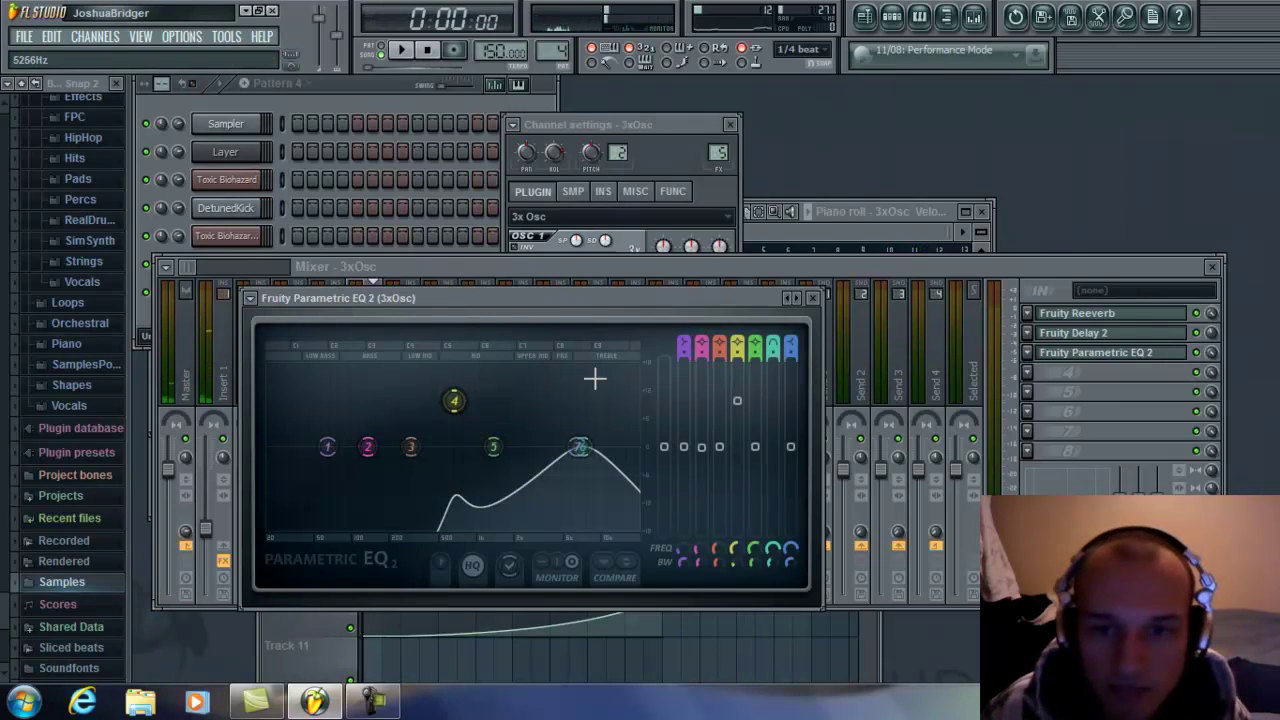
# - Set EQ band 6 to peaking and level bands 6 and 4 at about 0 dB
pyautogui.moveTo(773, 345); pyautogui.dragTo(773, 310)
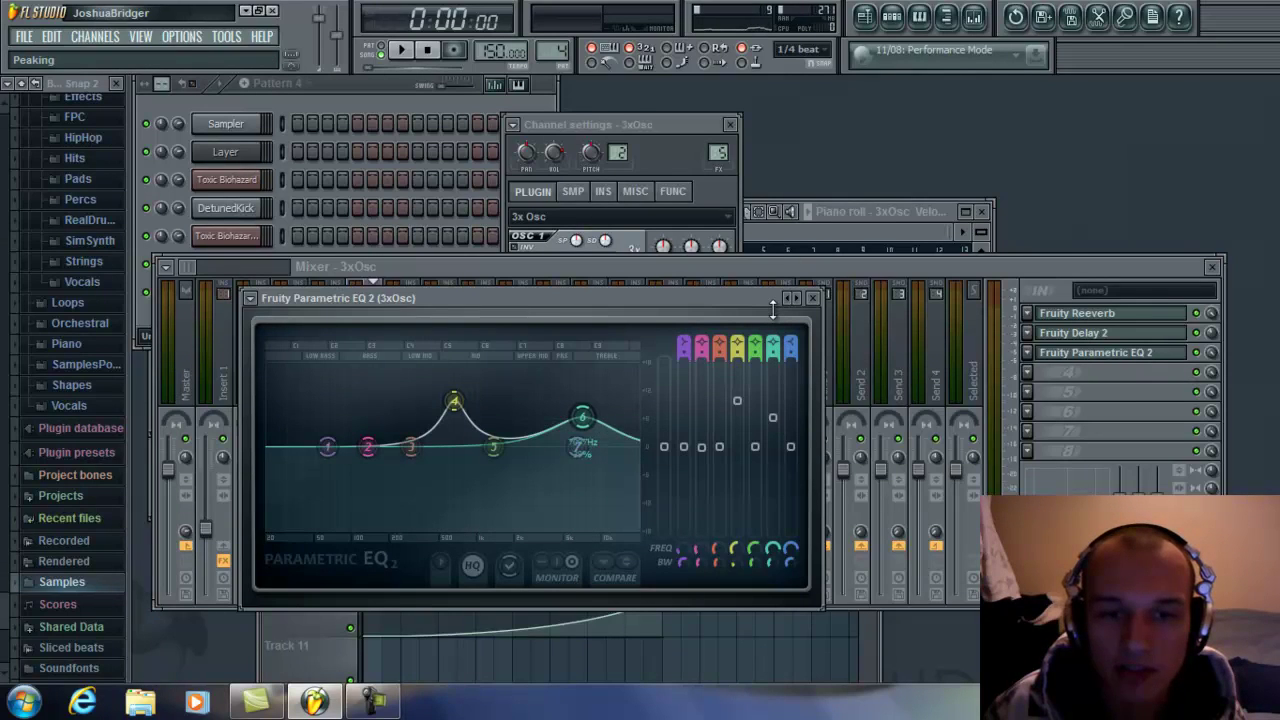
pyautogui.moveTo(583, 416); pyautogui.dragTo(587, 490)
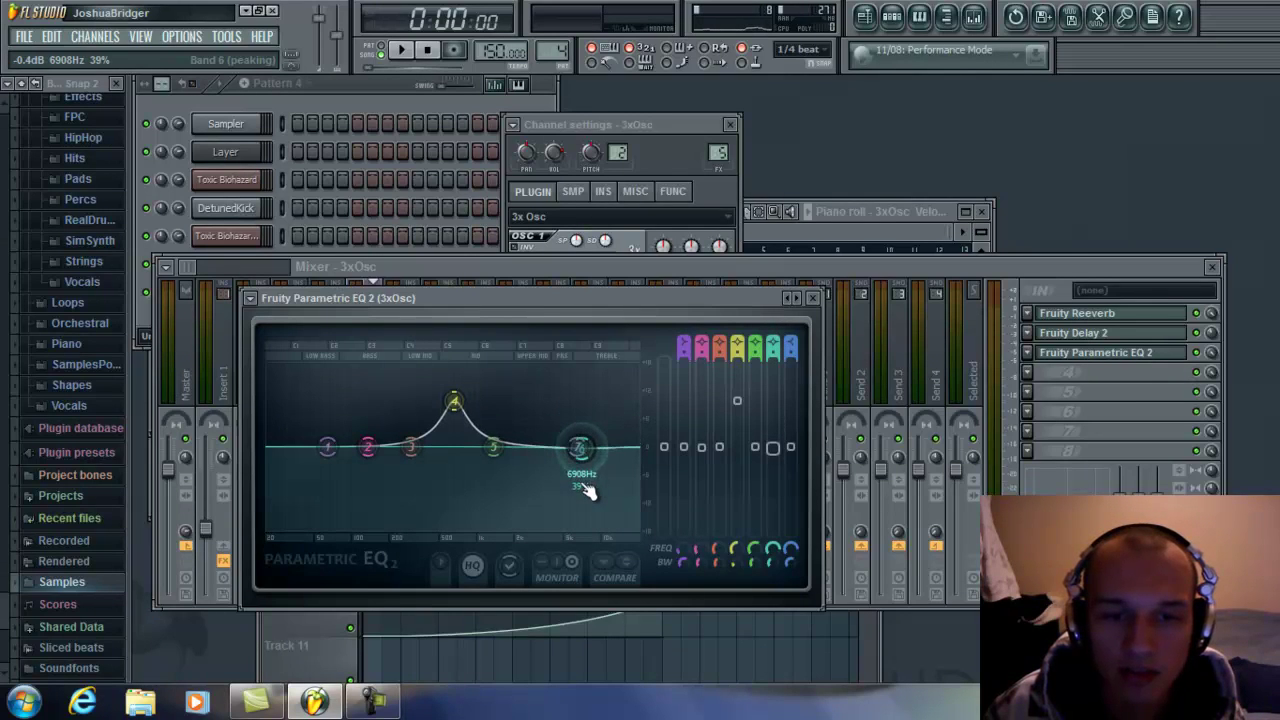
pyautogui.moveTo(454, 402); pyautogui.dragTo(461, 512)
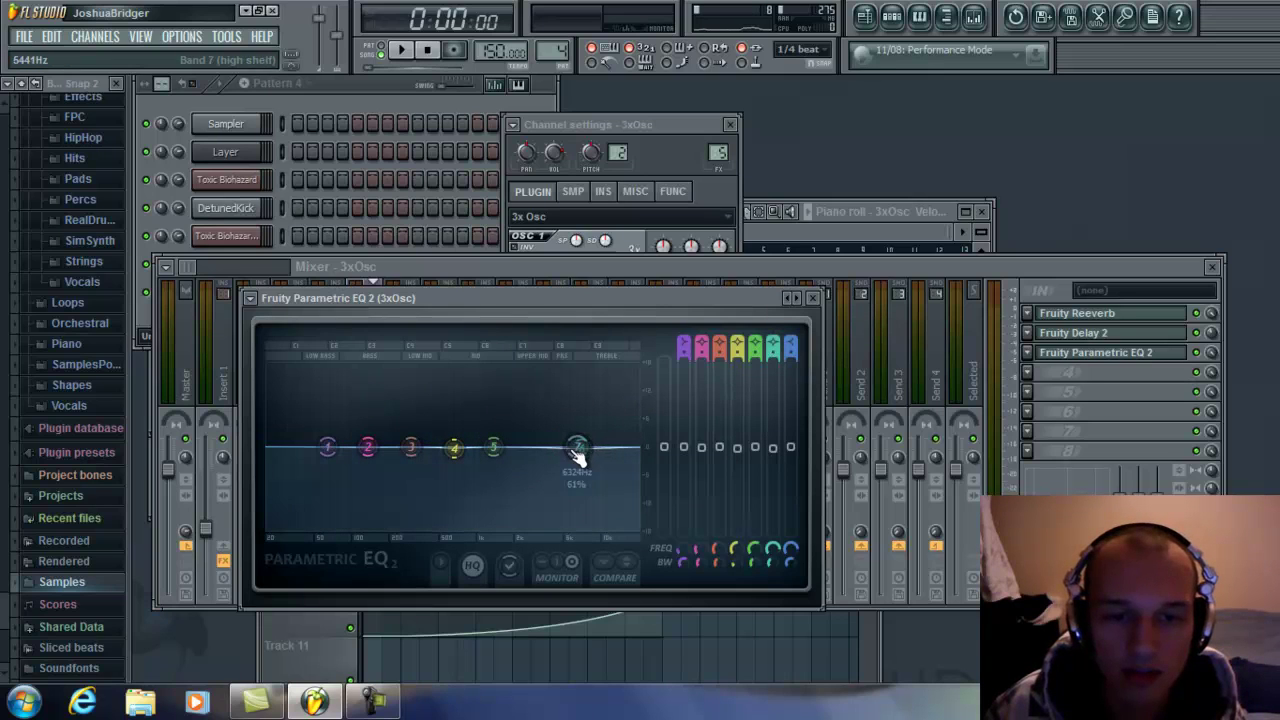
# - Change EQ band 6 to band pass and move band 7 away from it to a higher frequency
pyautogui.scroll(-3, 773, 348)
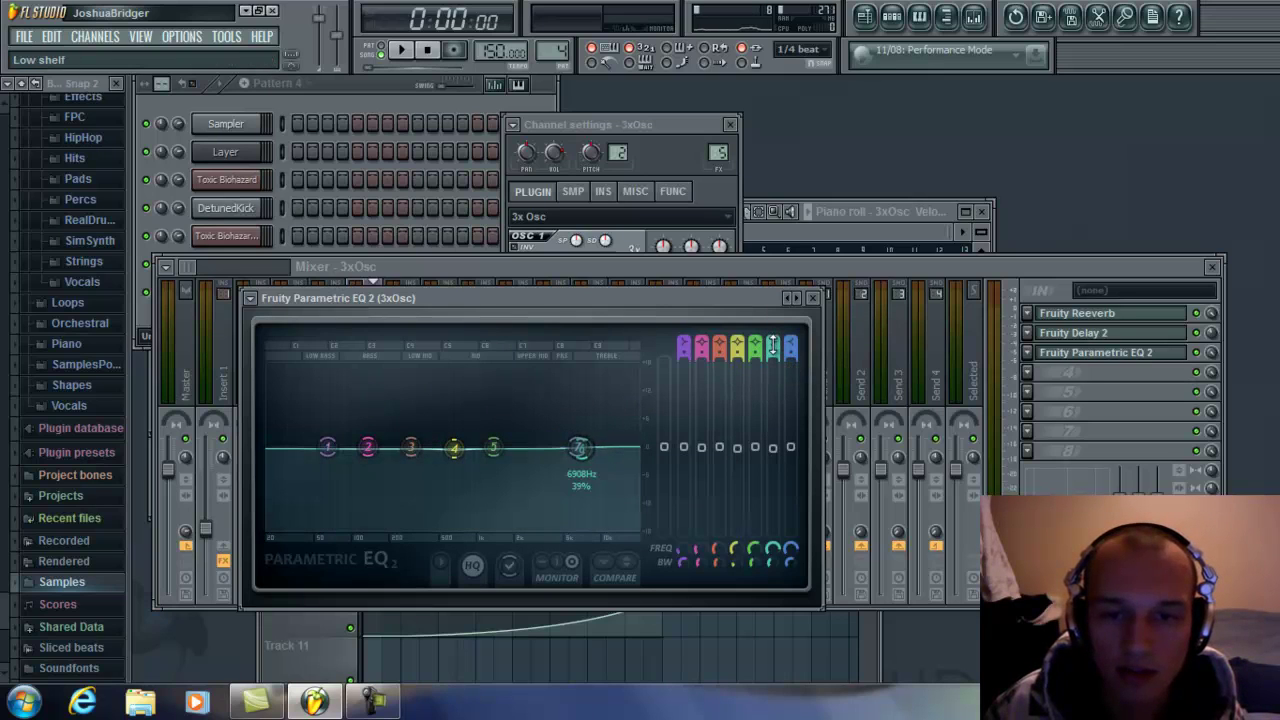
pyautogui.scroll(-3, 773, 348)
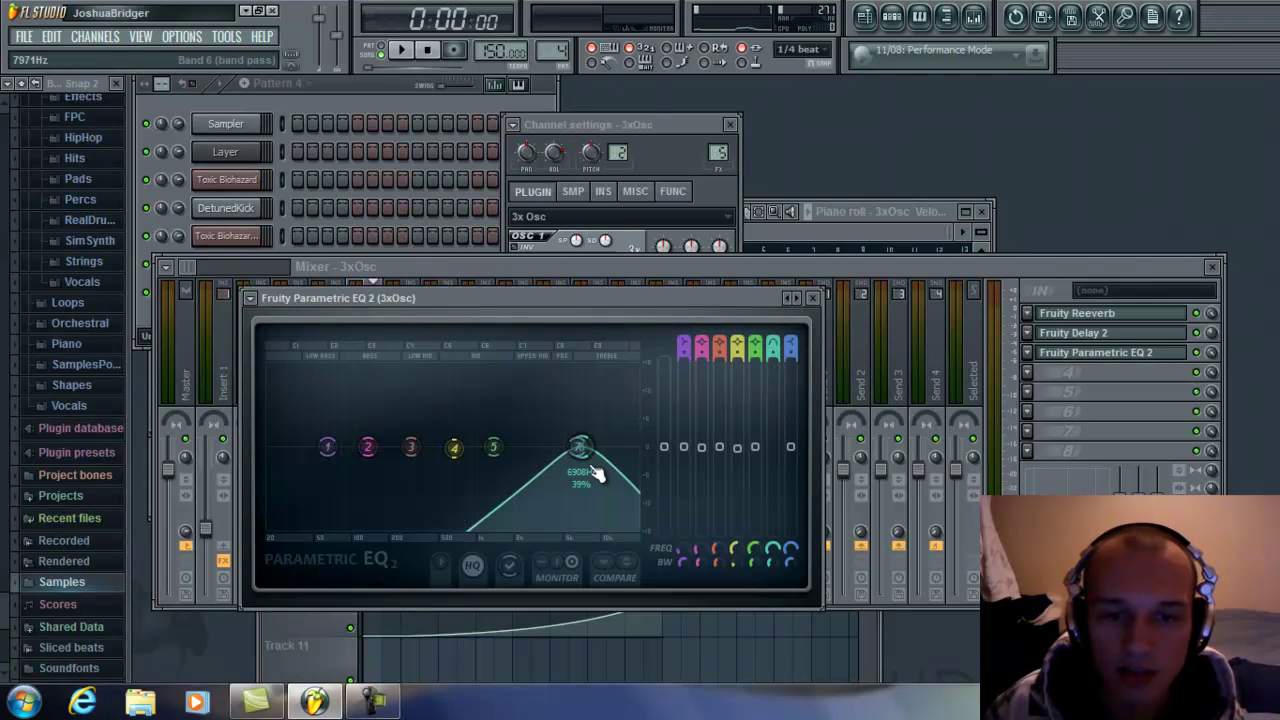
pyautogui.moveTo(579, 455); pyautogui.dragTo(635, 452)
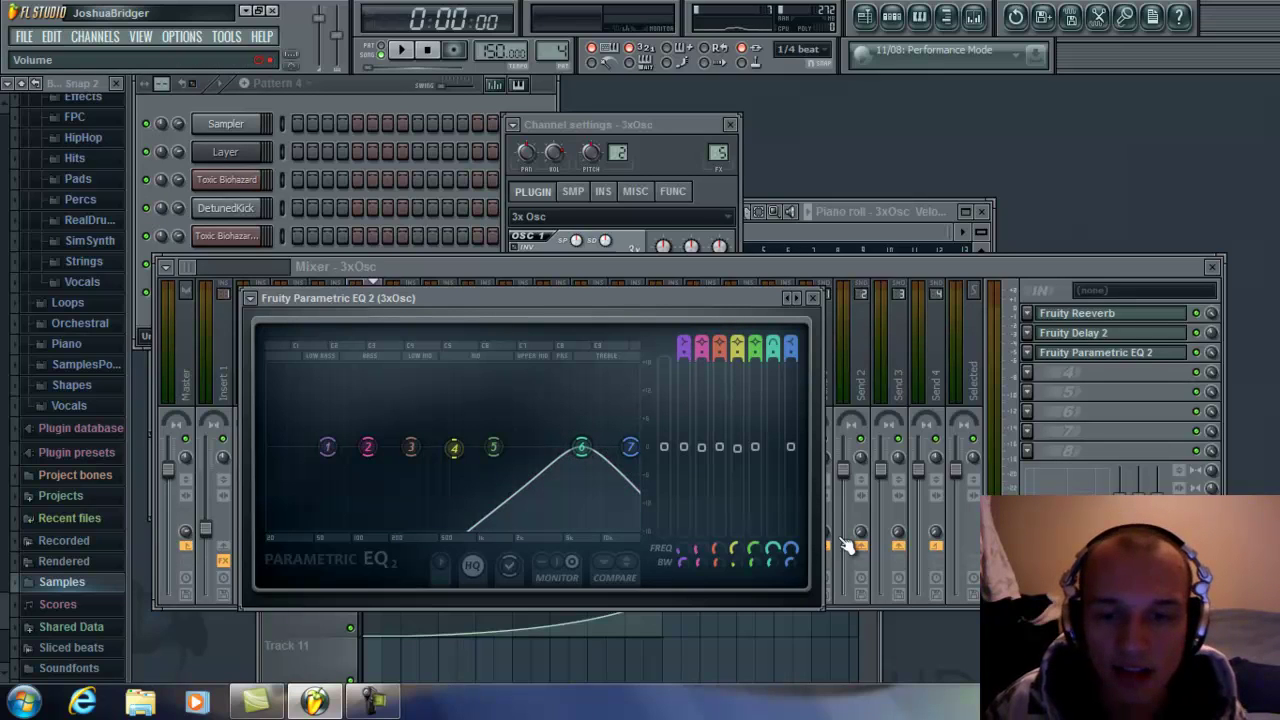
# - Shift EQ band 6 to a lower frequency and boost band 4 well above the zero line
pyautogui.moveTo(778, 557); pyautogui.dragTo(618, 591)
pyautogui.moveTo(451, 446); pyautogui.dragTo(500, 425)
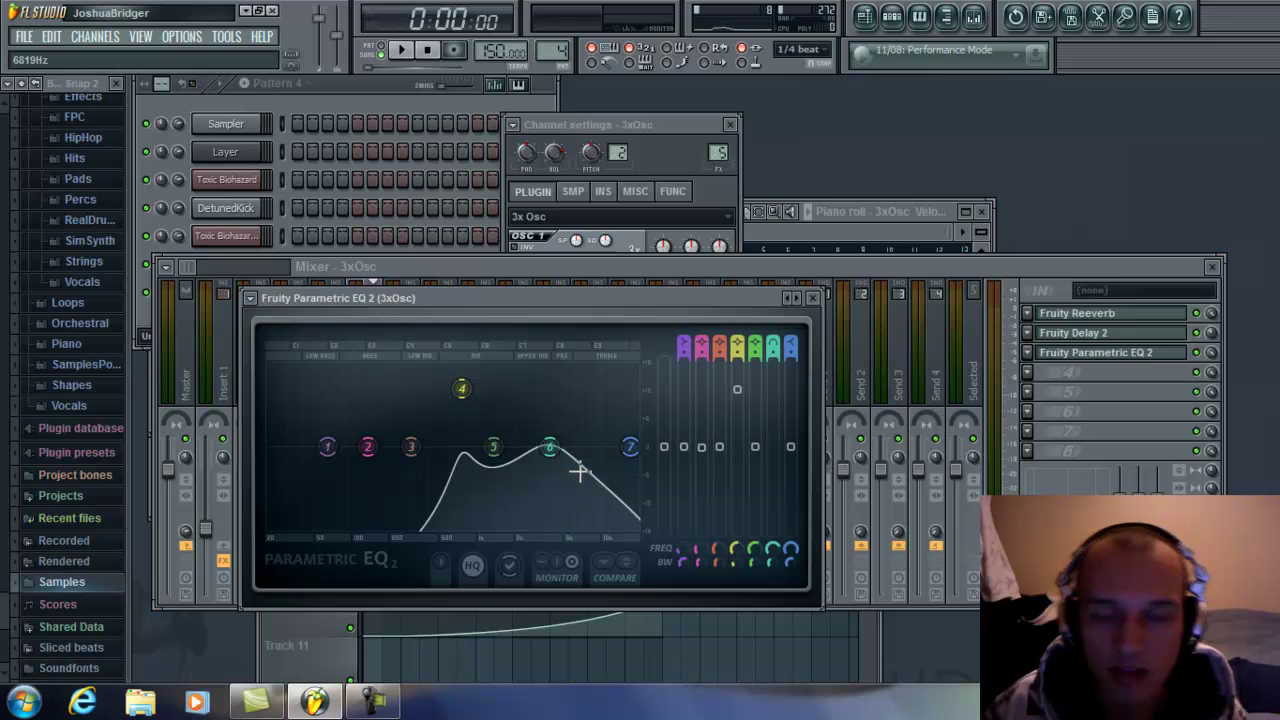
# - Close the EQ, return to the Playlist, maximize it and view the arrangement from Track 1
pyautogui.click(974, 16)
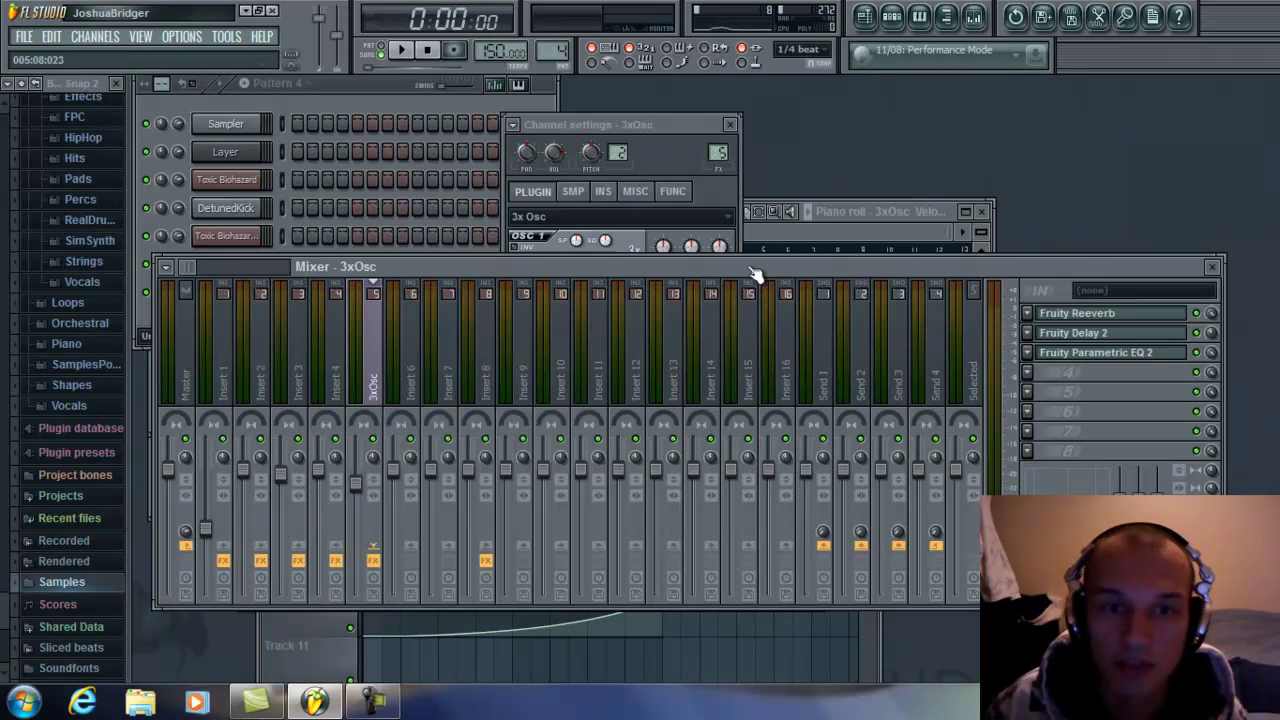
pyautogui.click(660, 670)
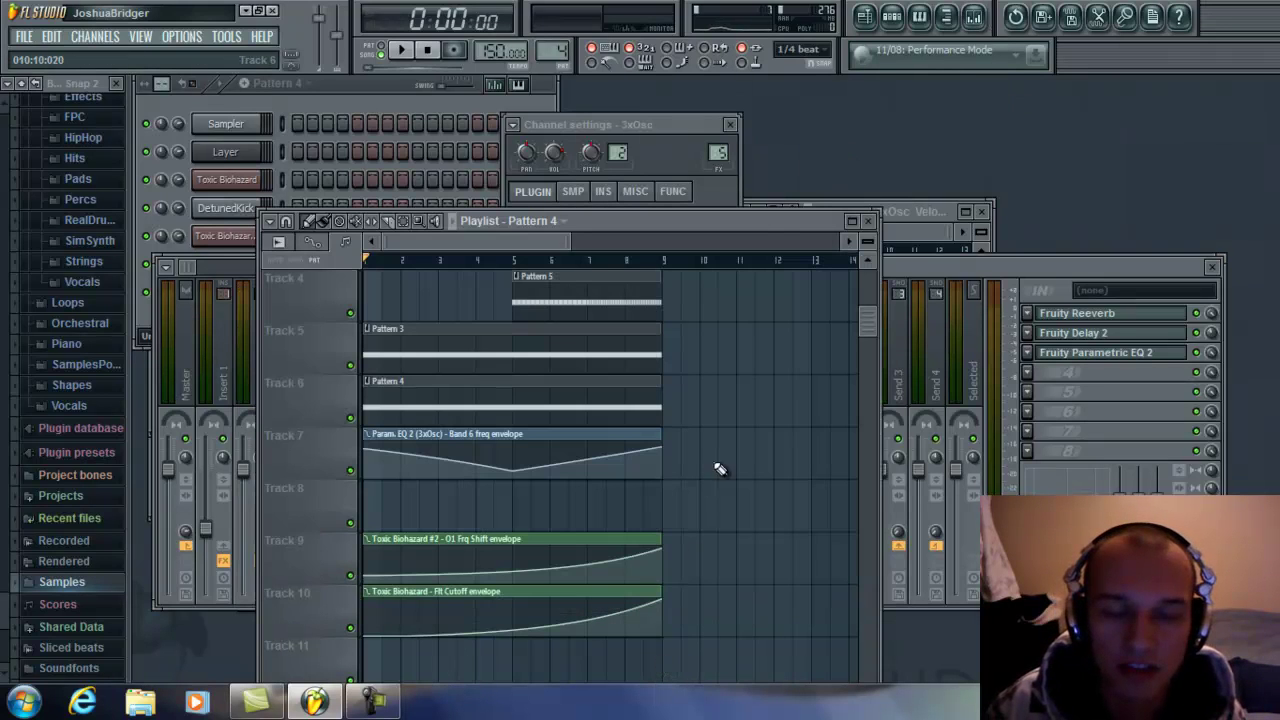
pyautogui.doubleClick(789, 226)
pyautogui.scroll(3, 620, 180)
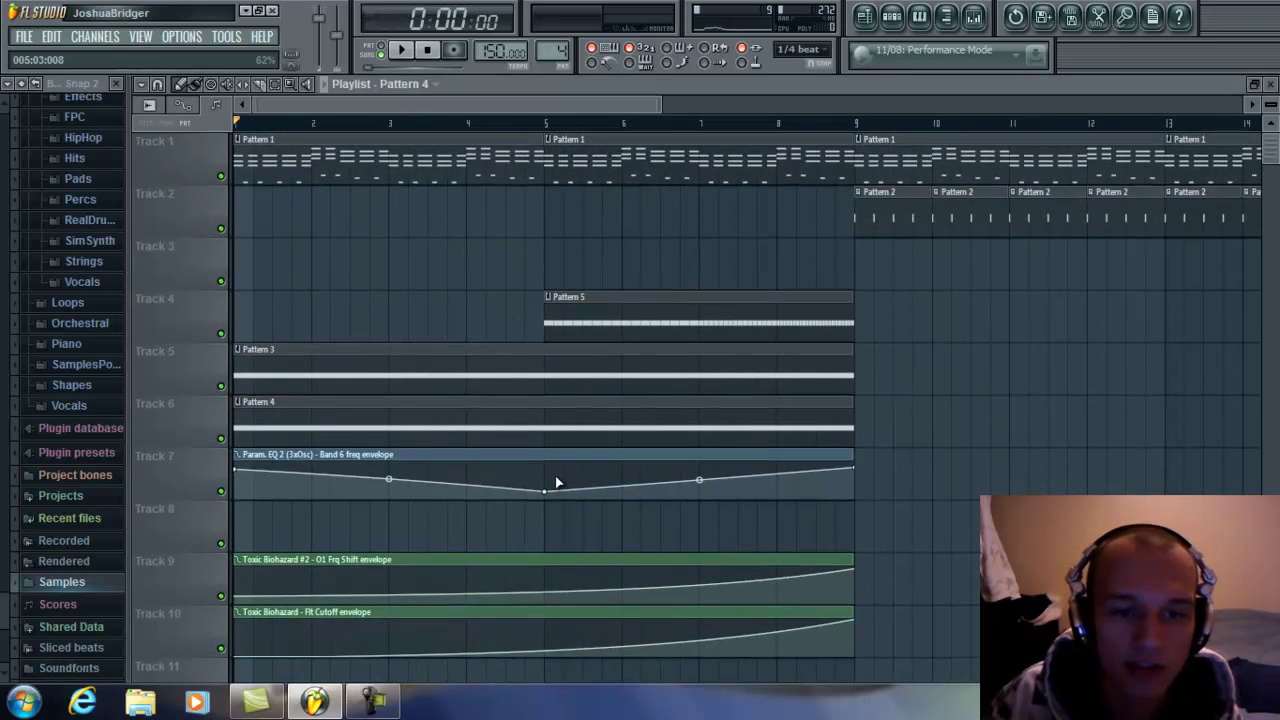
# - Restore the Playlist to its smaller window, view the first Toxic Biohazard and open the Toxic Biohazard #2 plugin
pyautogui.doubleClick(531, 83)
pyautogui.click(423, 95)
pyautogui.click(248, 183)
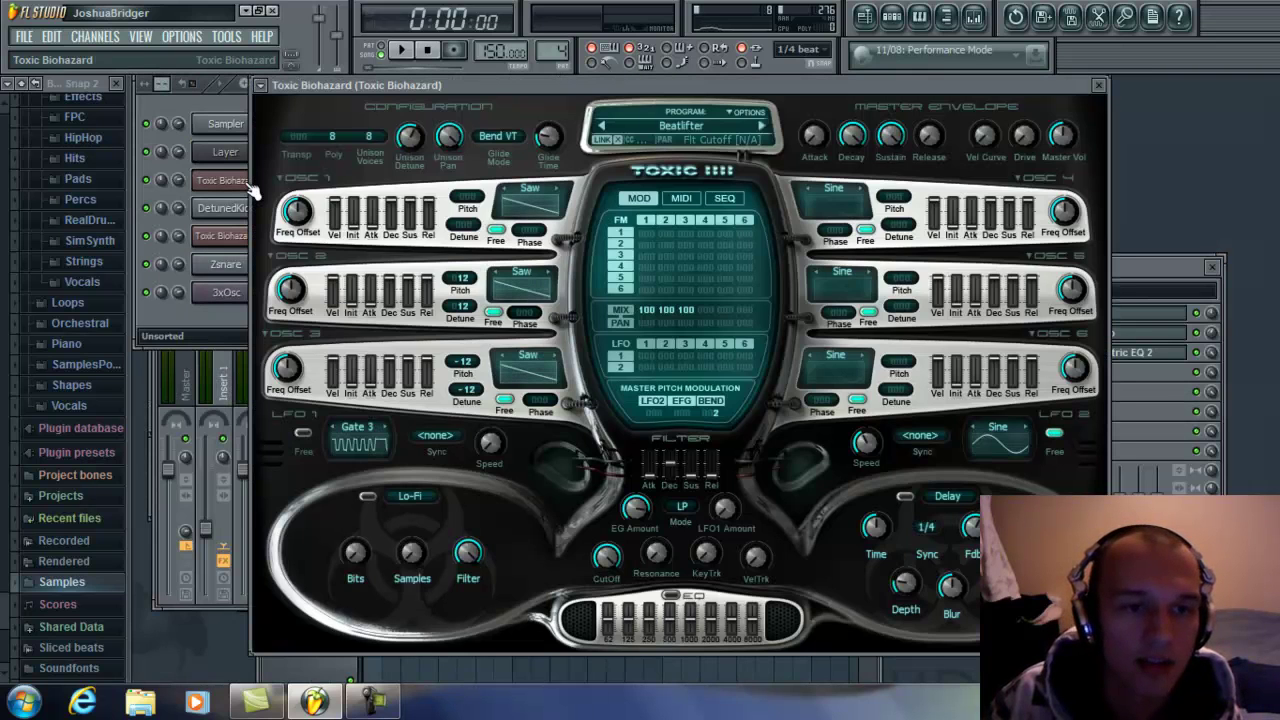
pyautogui.click(228, 237)
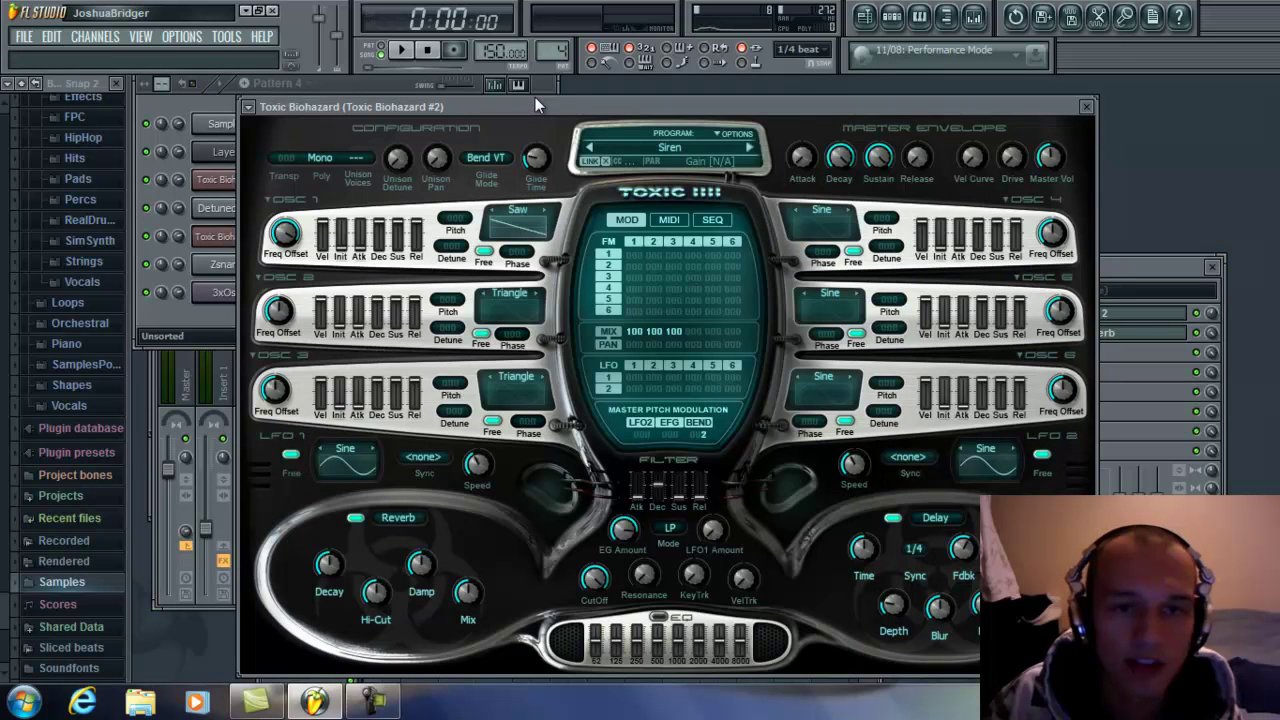
pyautogui.moveTo(535, 100)
pyautogui.mouseDown()
pyautogui.moveTo(535, 130)
pyautogui.moveTo(535, 87)
pyautogui.mouseUp()
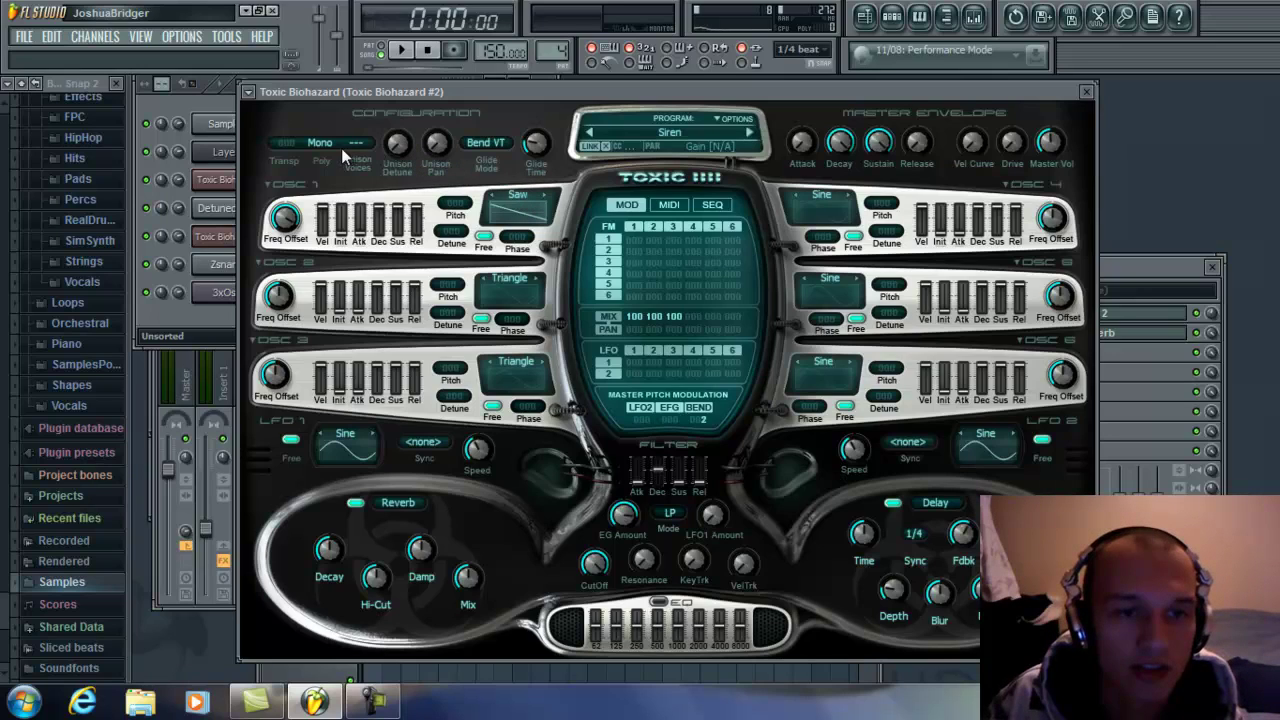
# - Sweep oscillator 1's frequency offset in Toxic Biohazard #2 to audition the siren, and set it to 0 Hz
pyautogui.click(287, 220)
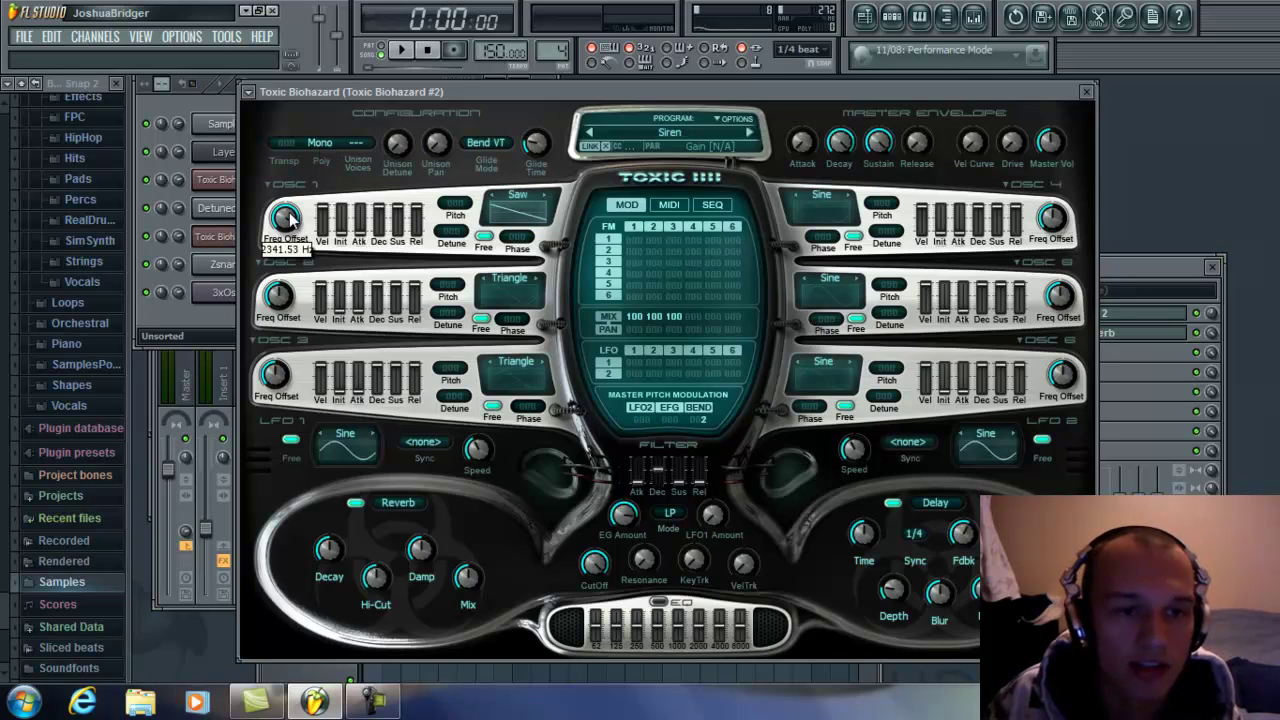
pyautogui.moveTo(305, 295); pyautogui.dragTo(279, 94)
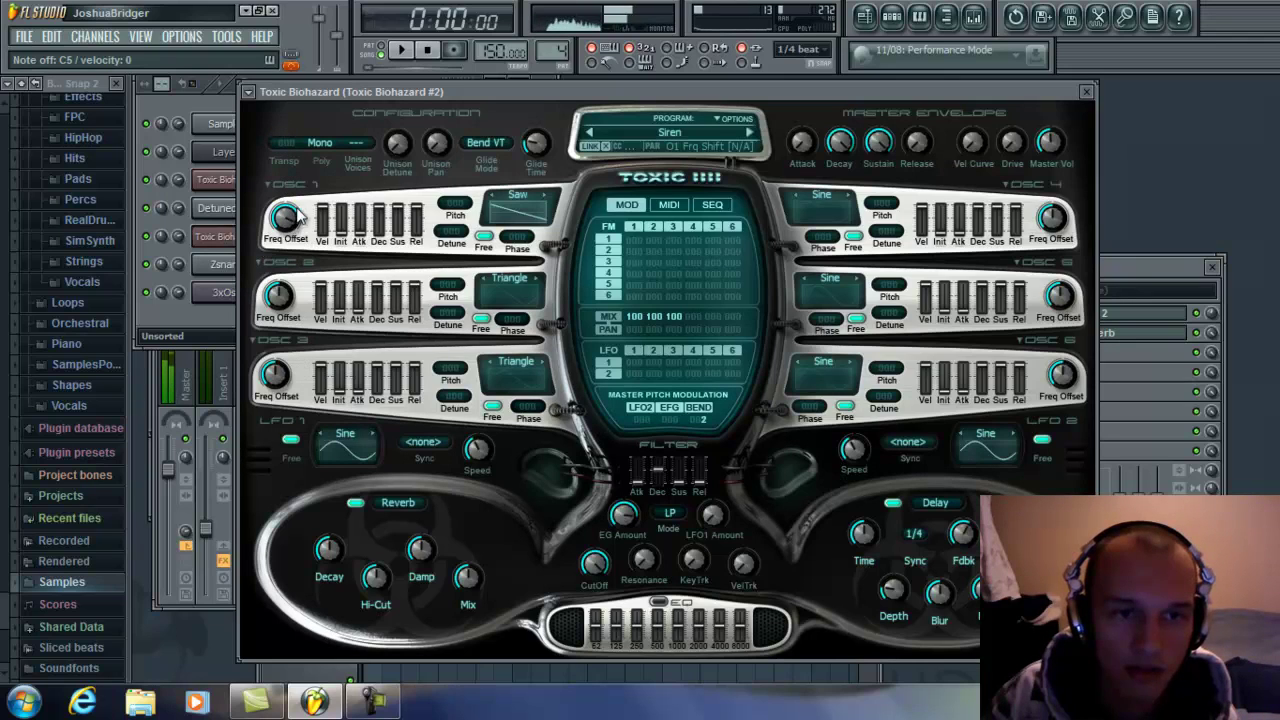
pyautogui.click(1165, 263)
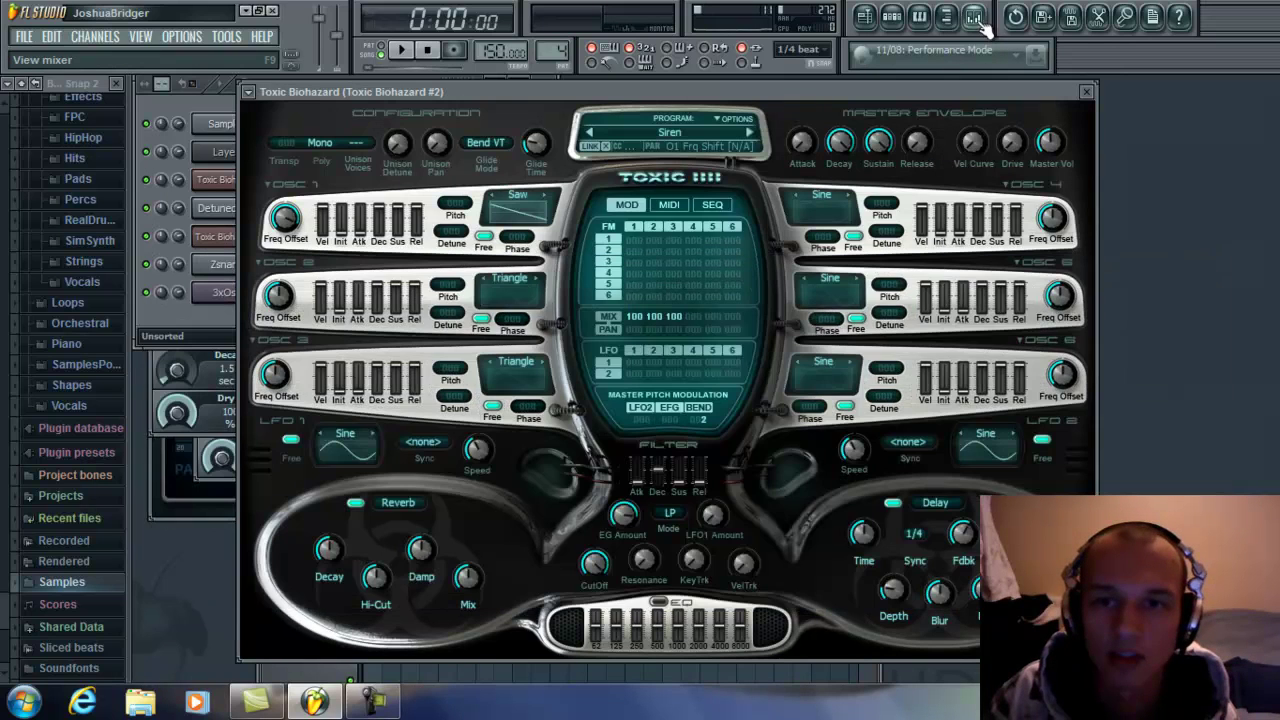
pyautogui.click(974, 16)
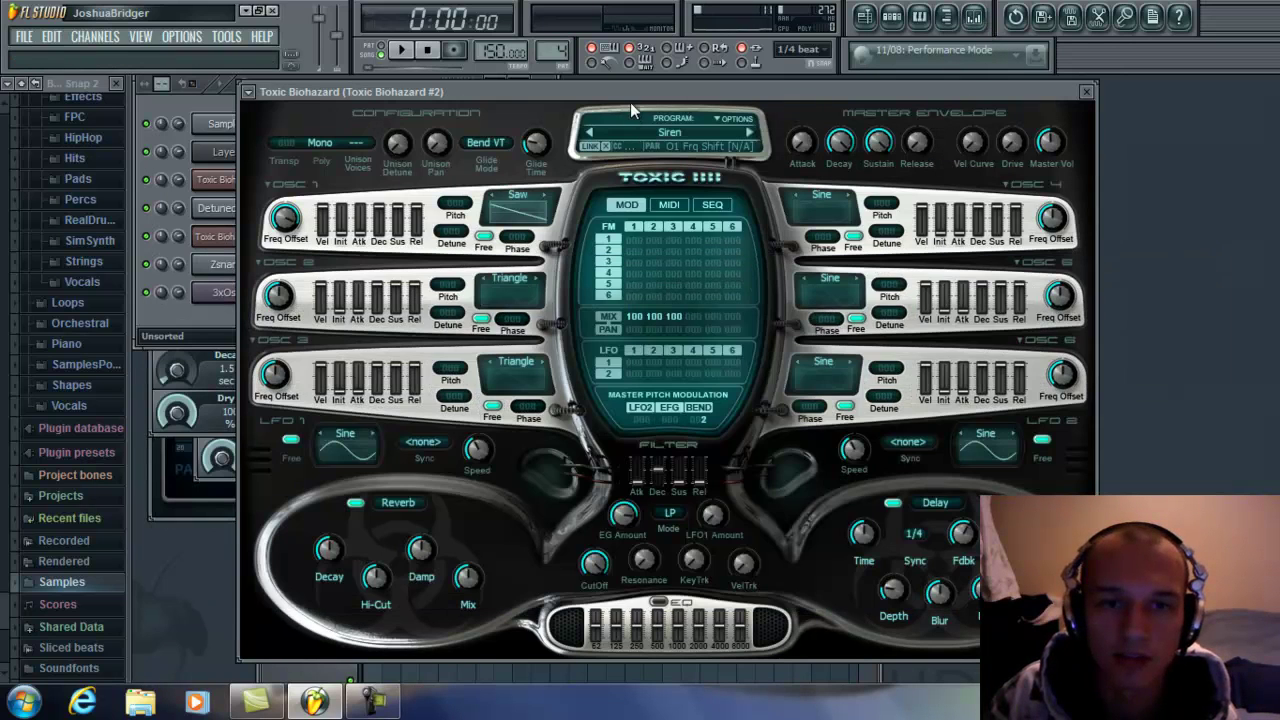
pyautogui.moveTo(634, 85)
pyautogui.mouseDown()
pyautogui.moveTo(638, 130)
pyautogui.moveTo(641, 107)
pyautogui.mouseUp()
pyautogui.click(292, 240)
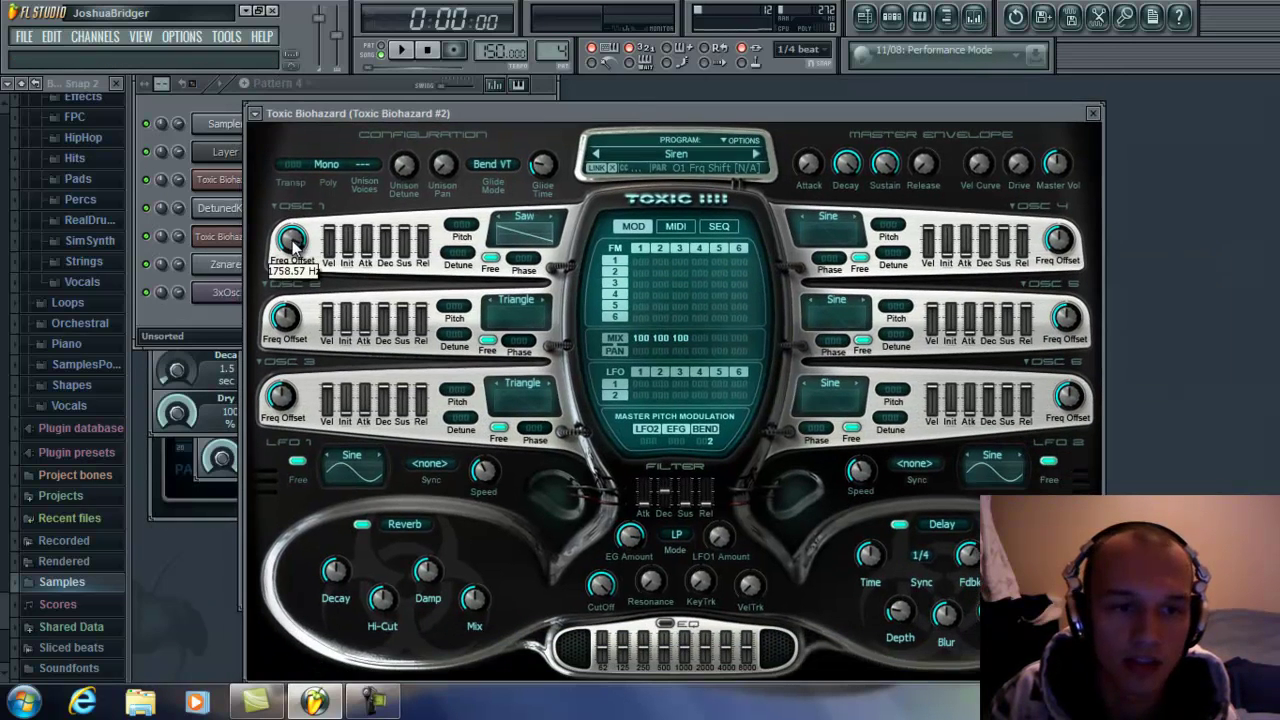
pyautogui.moveTo(292, 245)
pyautogui.mouseDown()
pyautogui.moveTo(270, 362)
pyautogui.moveTo(300, 240)
pyautogui.mouseUp()
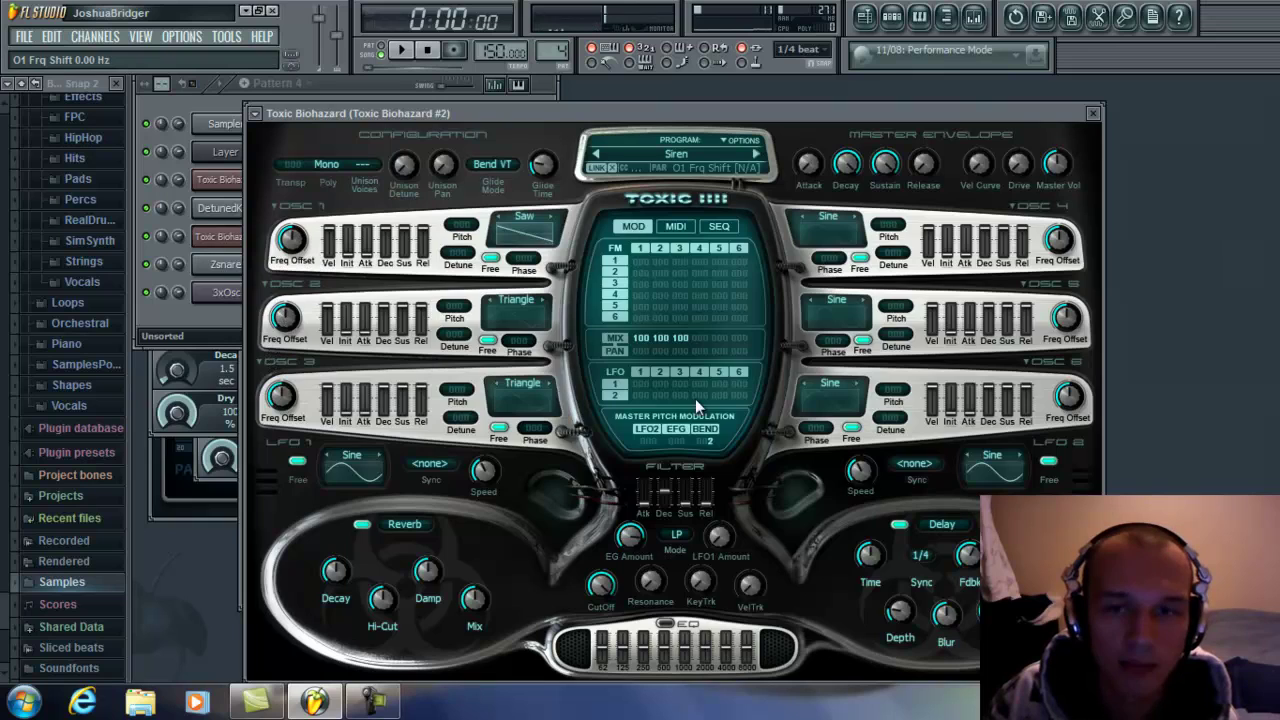
# - Show the mixer and the maximized Playlist, and select the build-up's time range from bar 1 to bar 9
pyautogui.click(973, 16)
pyautogui.click(864, 16)
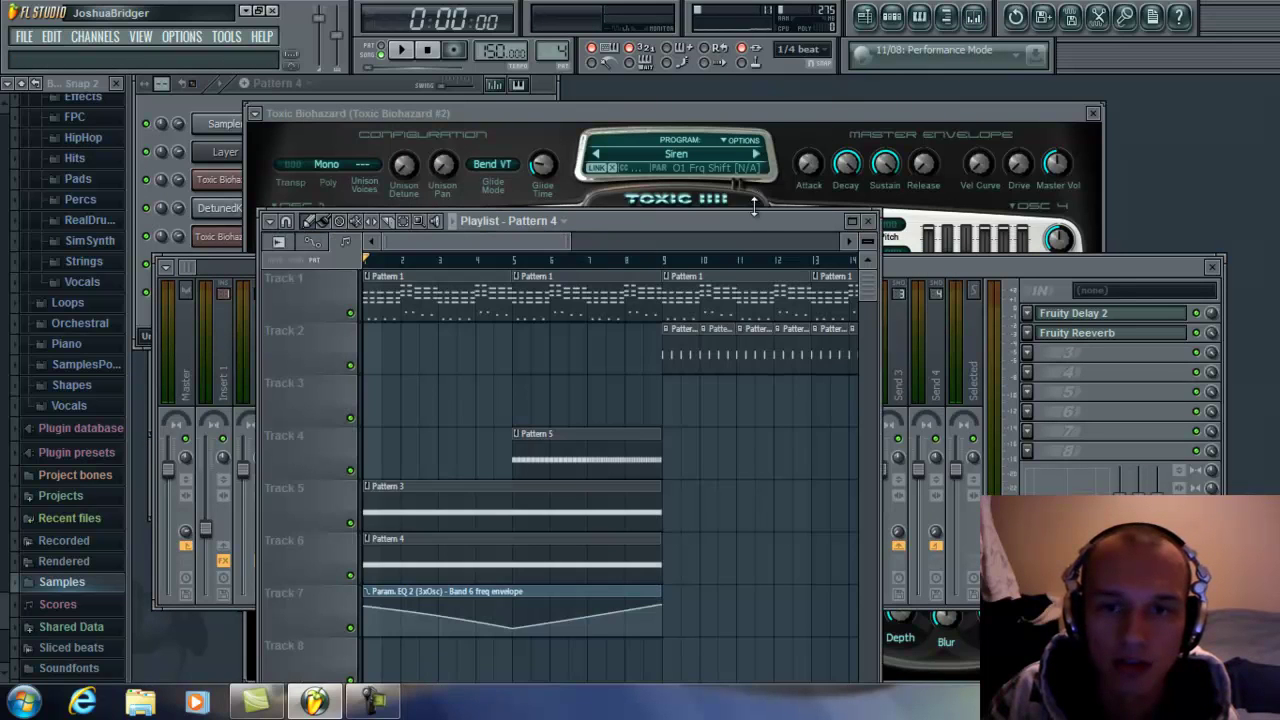
pyautogui.doubleClick(755, 208)
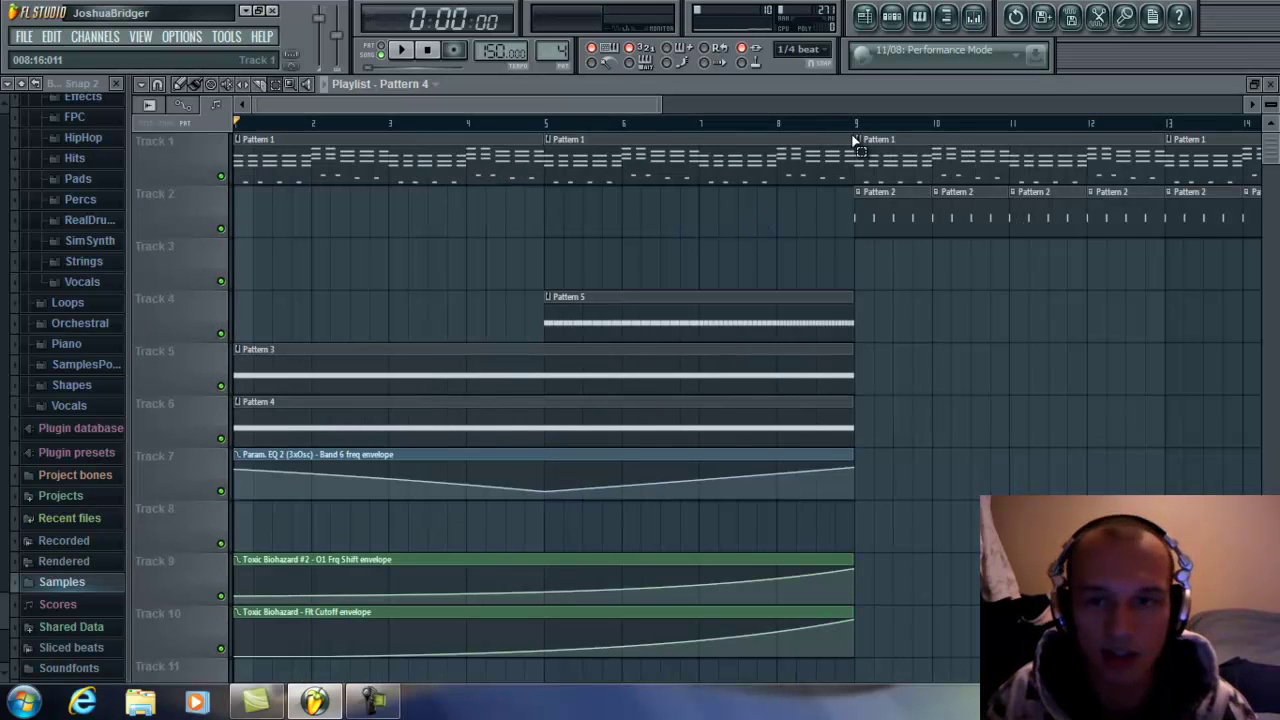
pyautogui.moveTo(858, 125); pyautogui.dragTo(14, 178)
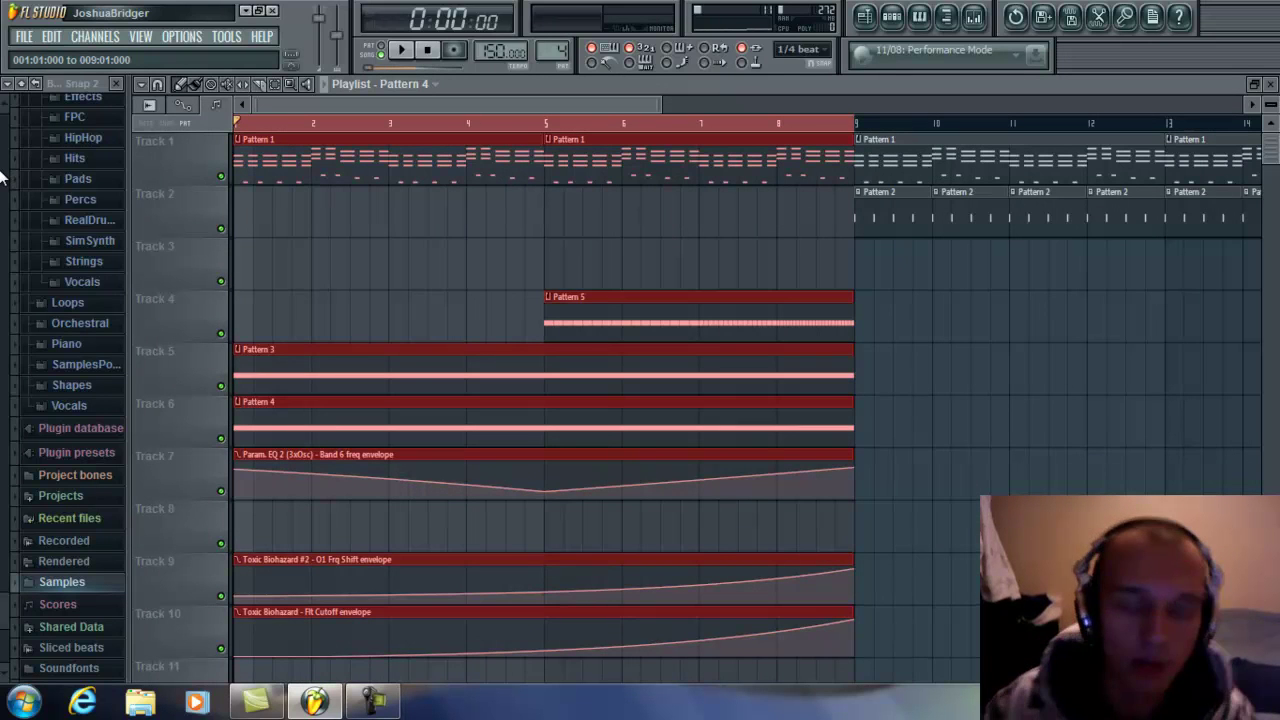
pyautogui.scroll(-2, 631, 248)
pyautogui.scroll(1, 633, 277)
pyautogui.scroll(1, 633, 277)
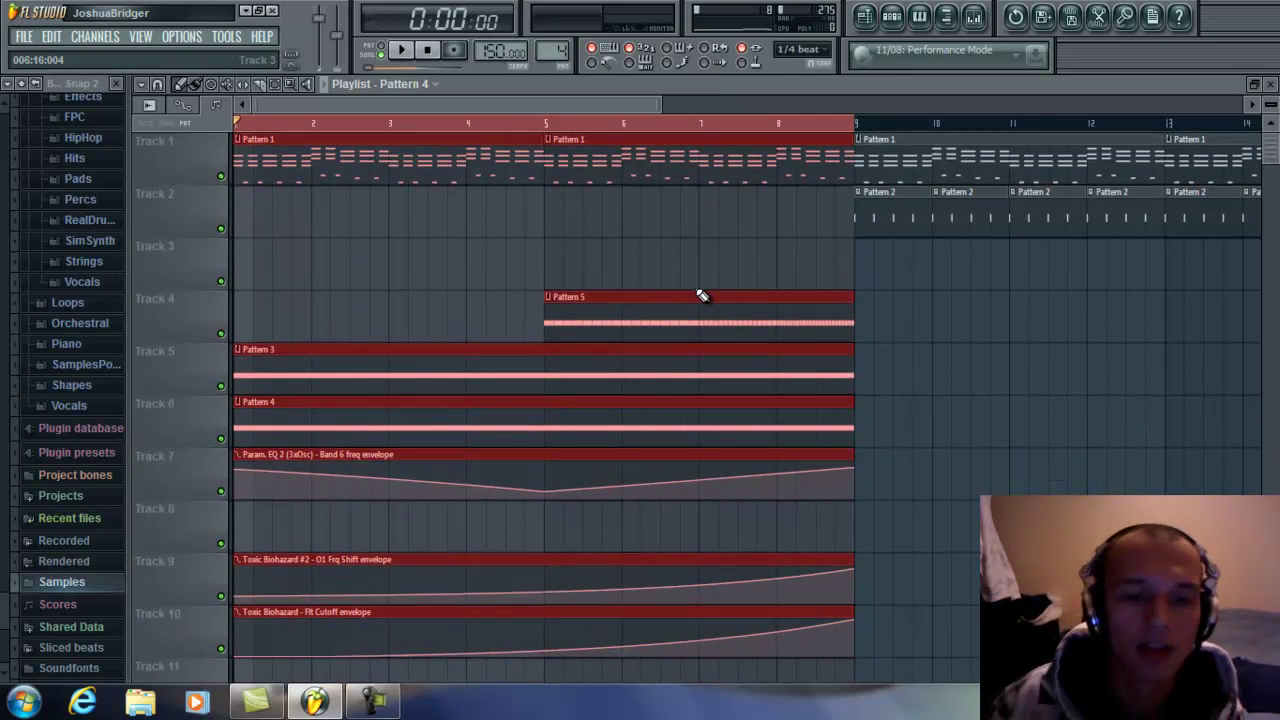
# - Restore the Playlist, return to Toxic Biohazard #2 and show the automation options of oscillator 1's frequency offset
pyautogui.doubleClick(715, 78)
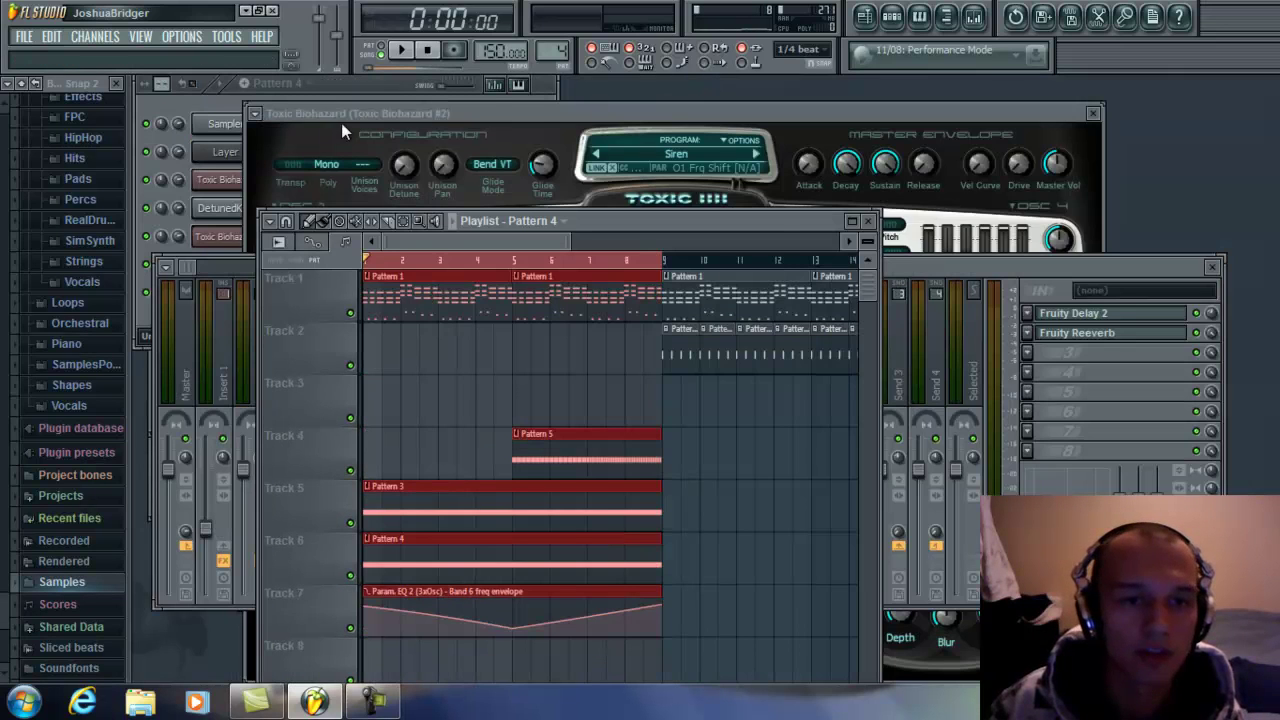
pyautogui.click(542, 112)
pyautogui.moveTo(608, 113); pyautogui.dragTo(586, 91)
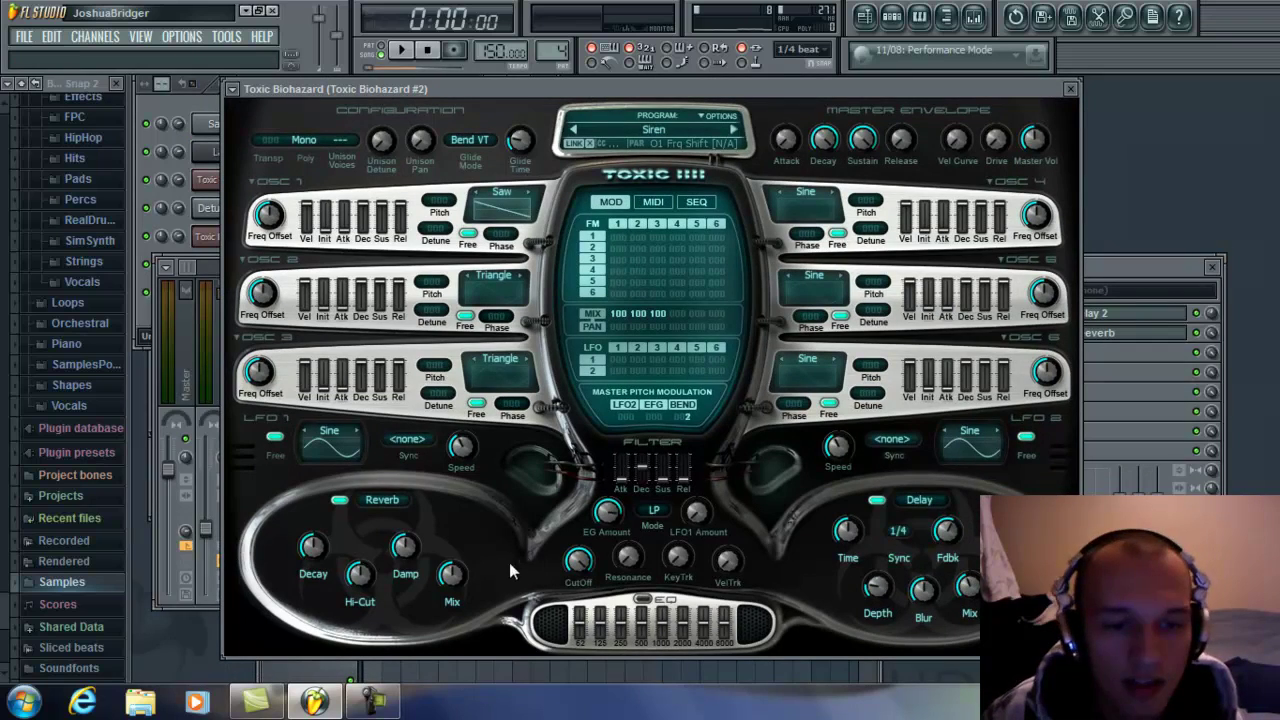
pyautogui.rightClick(269, 222)
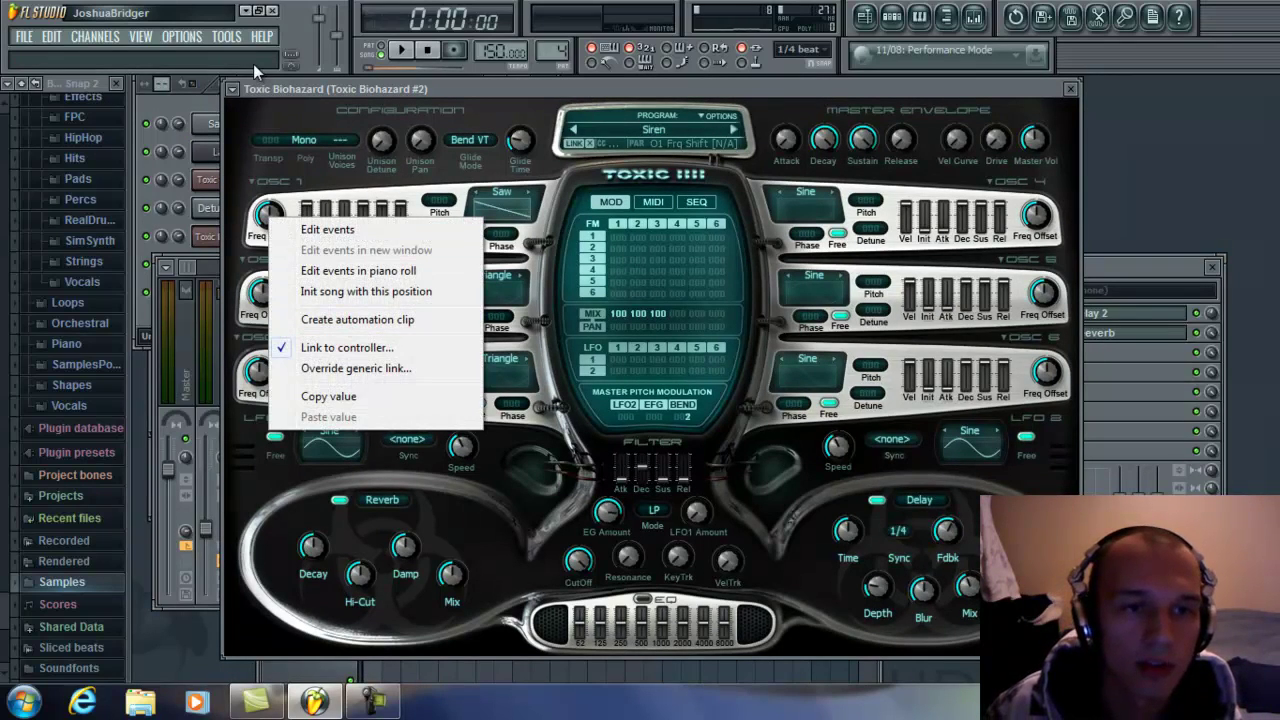
pyautogui.click(265, 120)
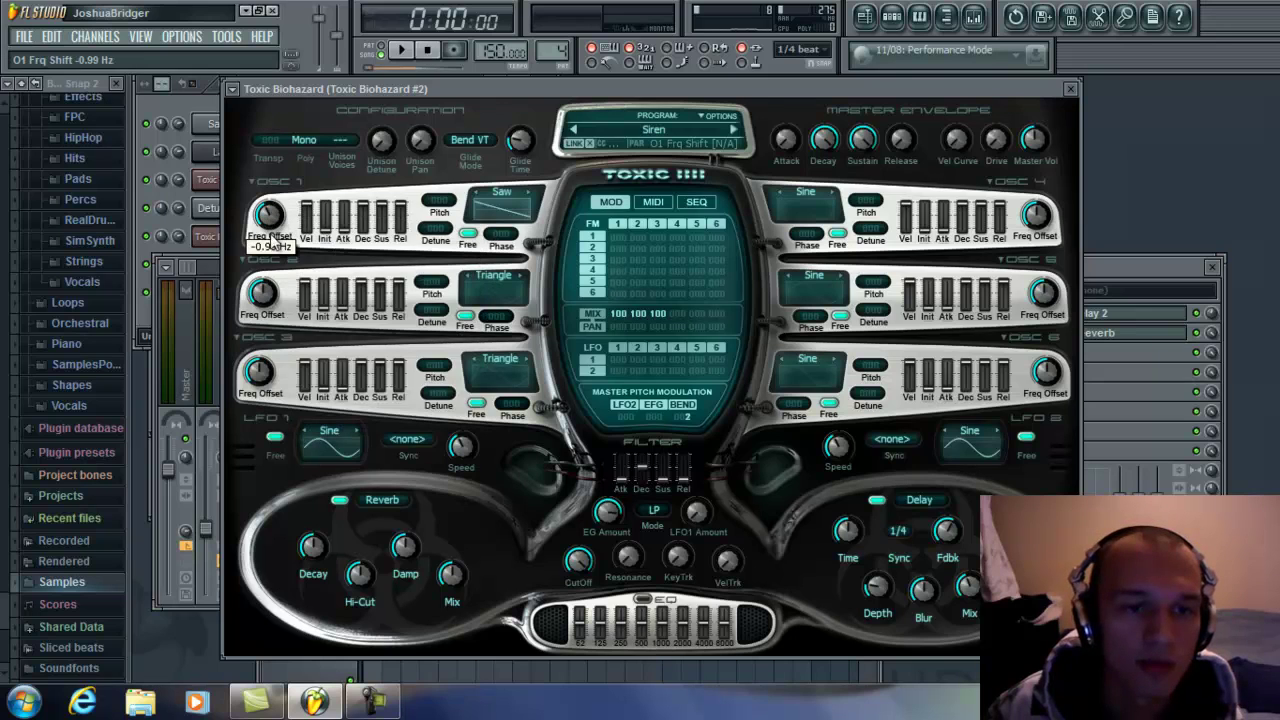
# - Show where an automation clip can be created for the last tweaked parameter, without creating one
pyautogui.click(226, 37)
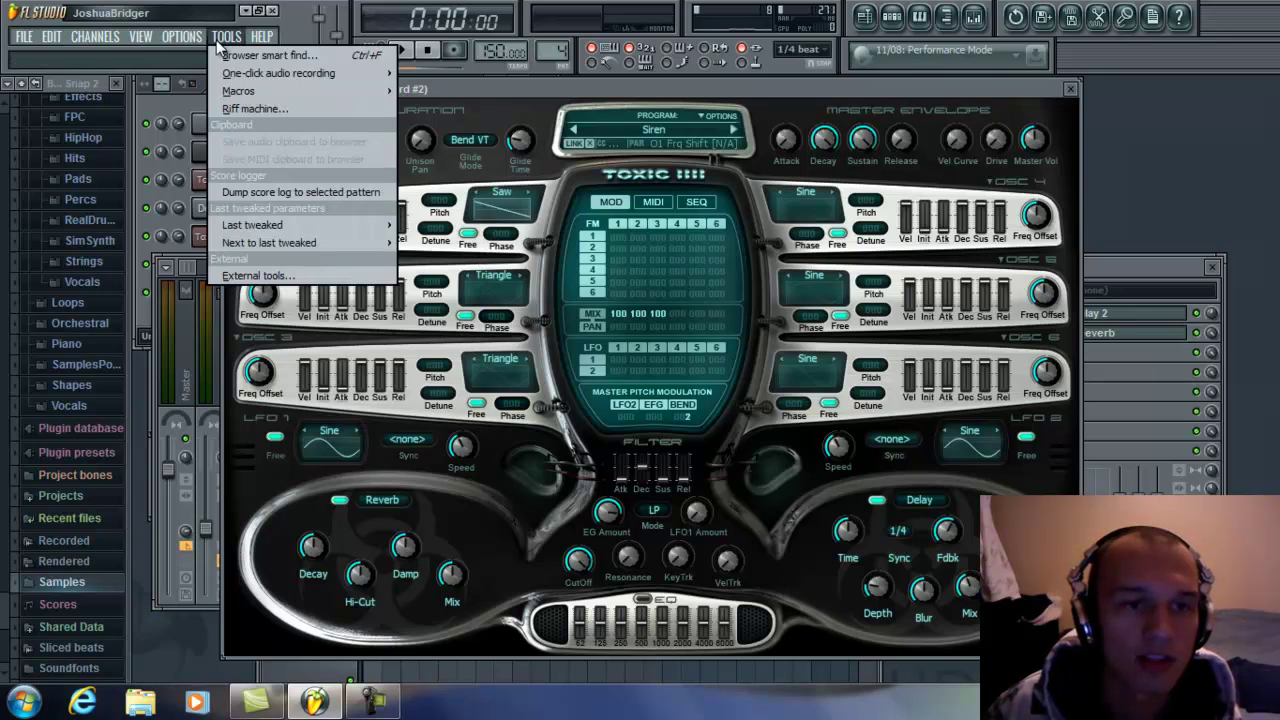
pyautogui.moveTo(288, 224)
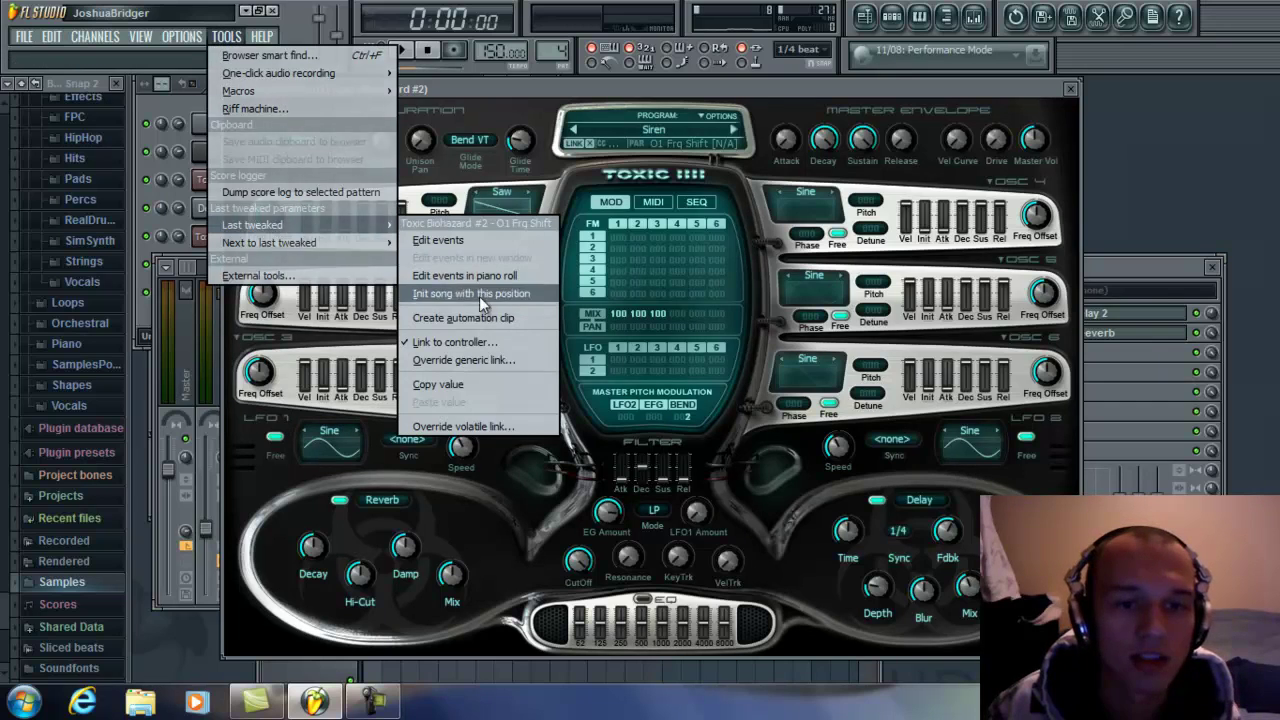
pyautogui.click(561, 90)
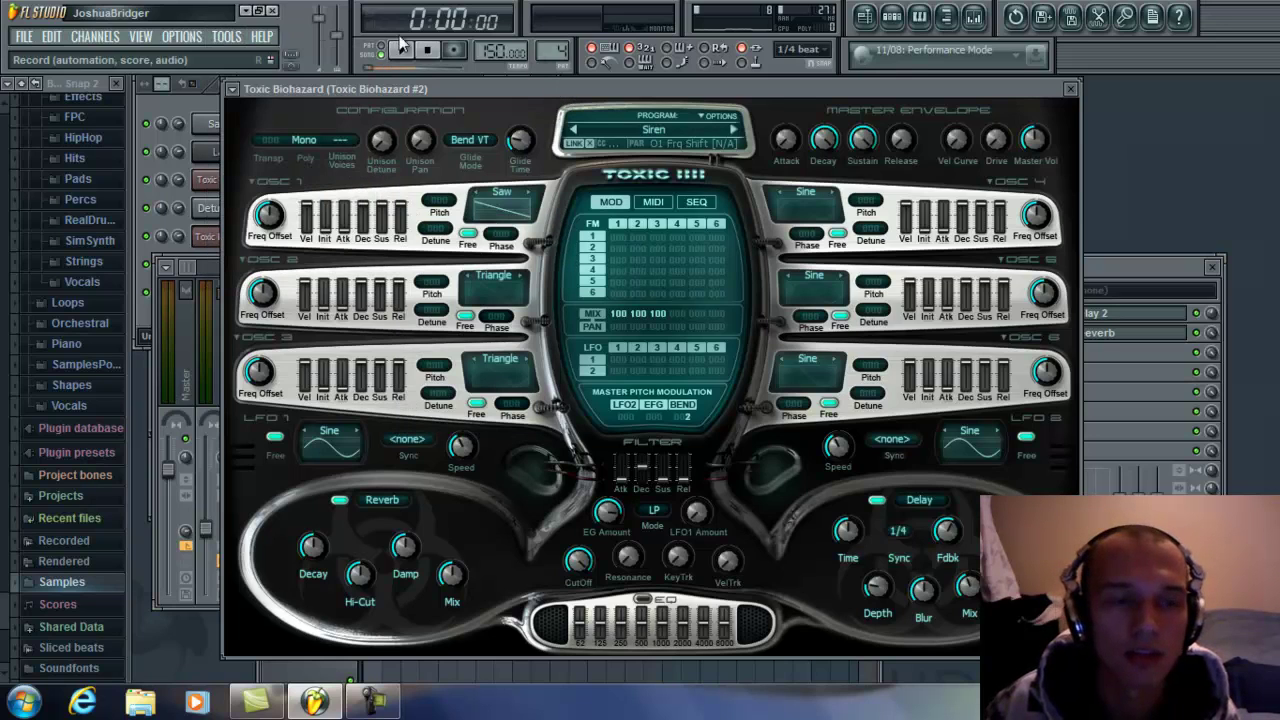
pyautogui.click(184, 106)
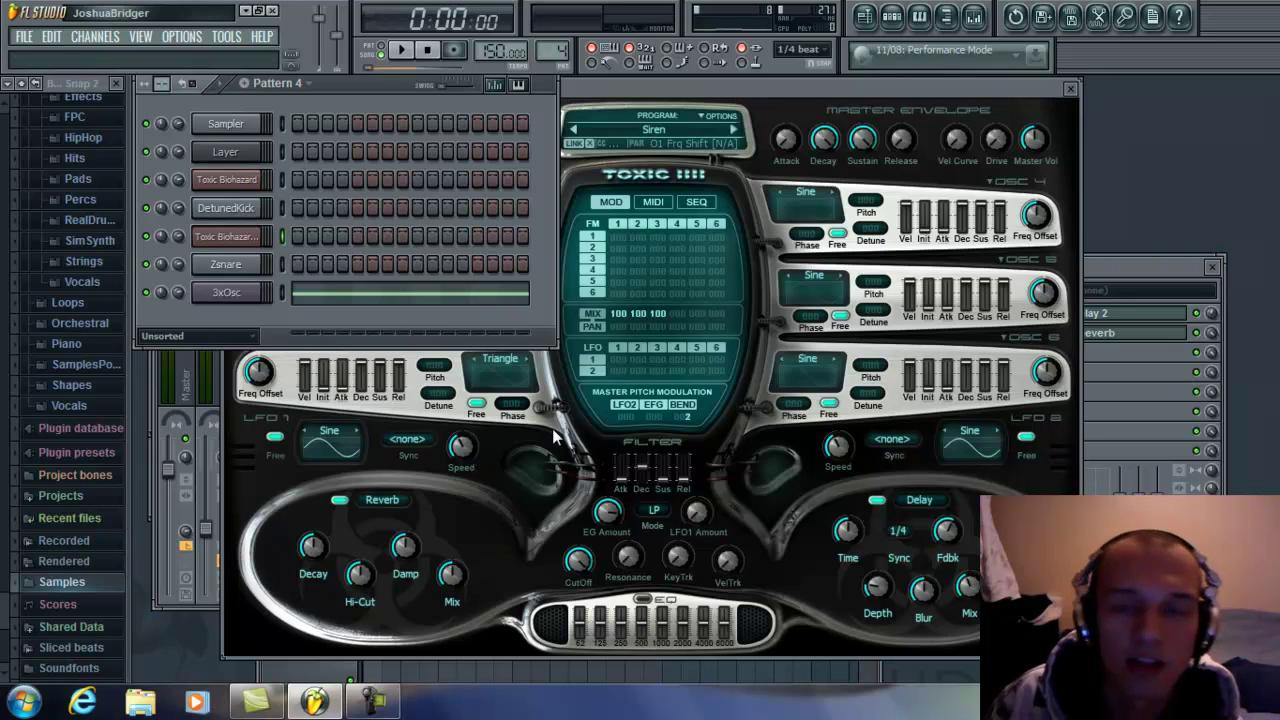
pyautogui.click(240, 40)
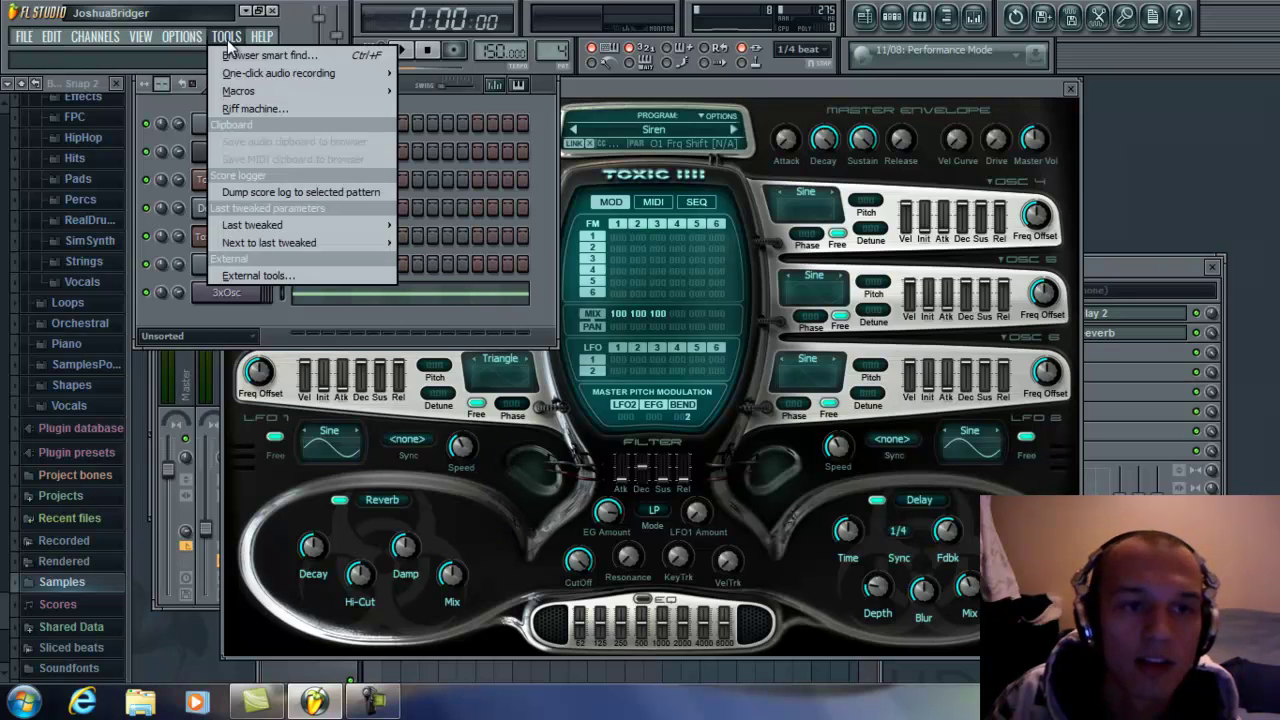
pyautogui.moveTo(260, 228)
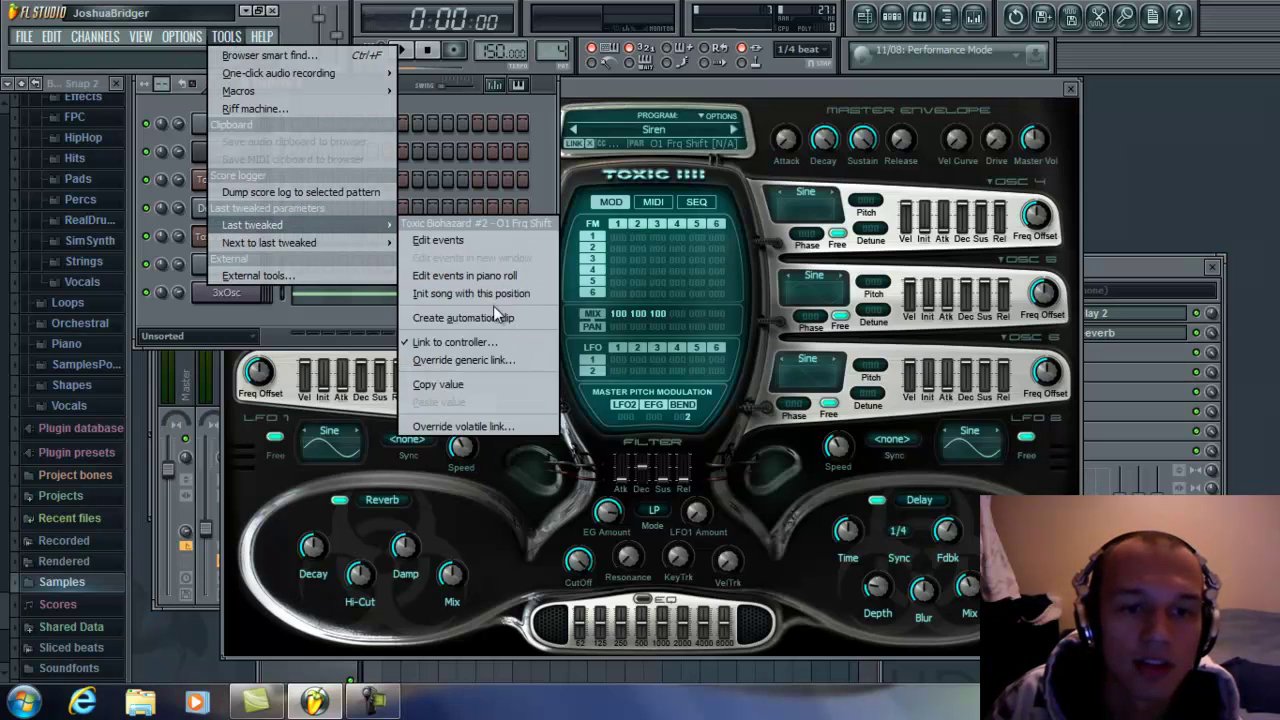
pyautogui.click(612, 93)
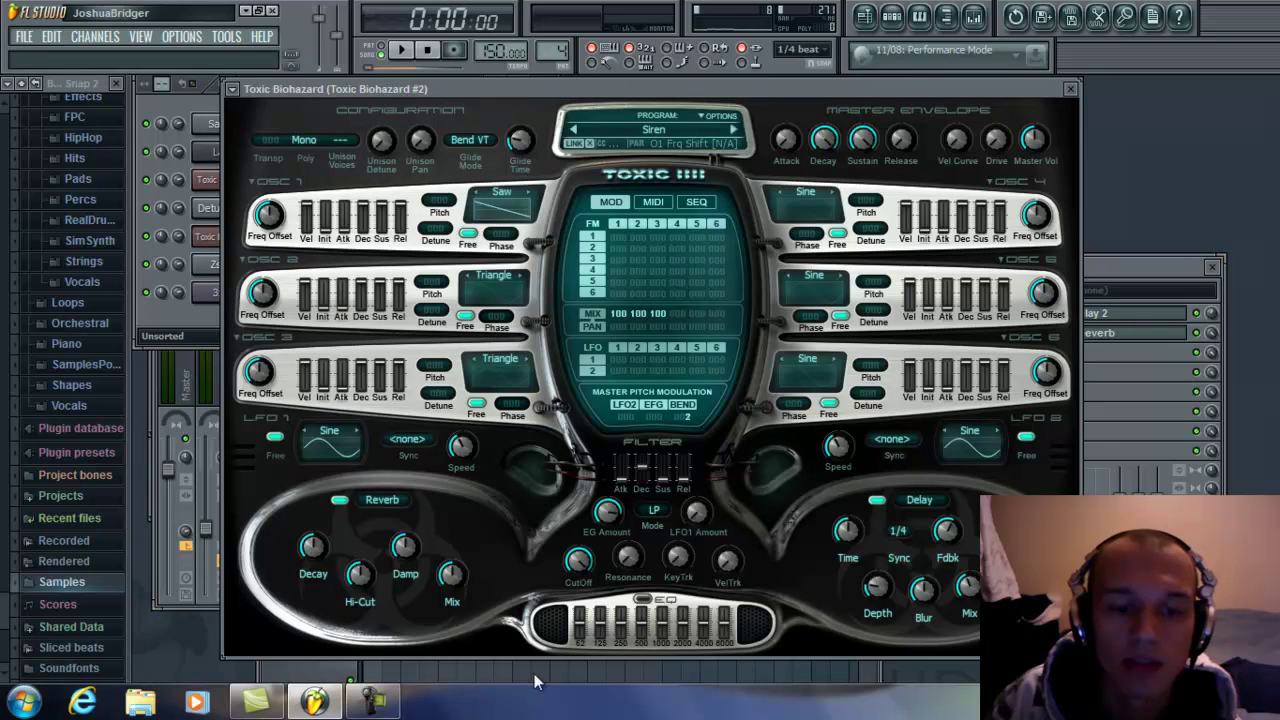
pyautogui.click(390, 705)
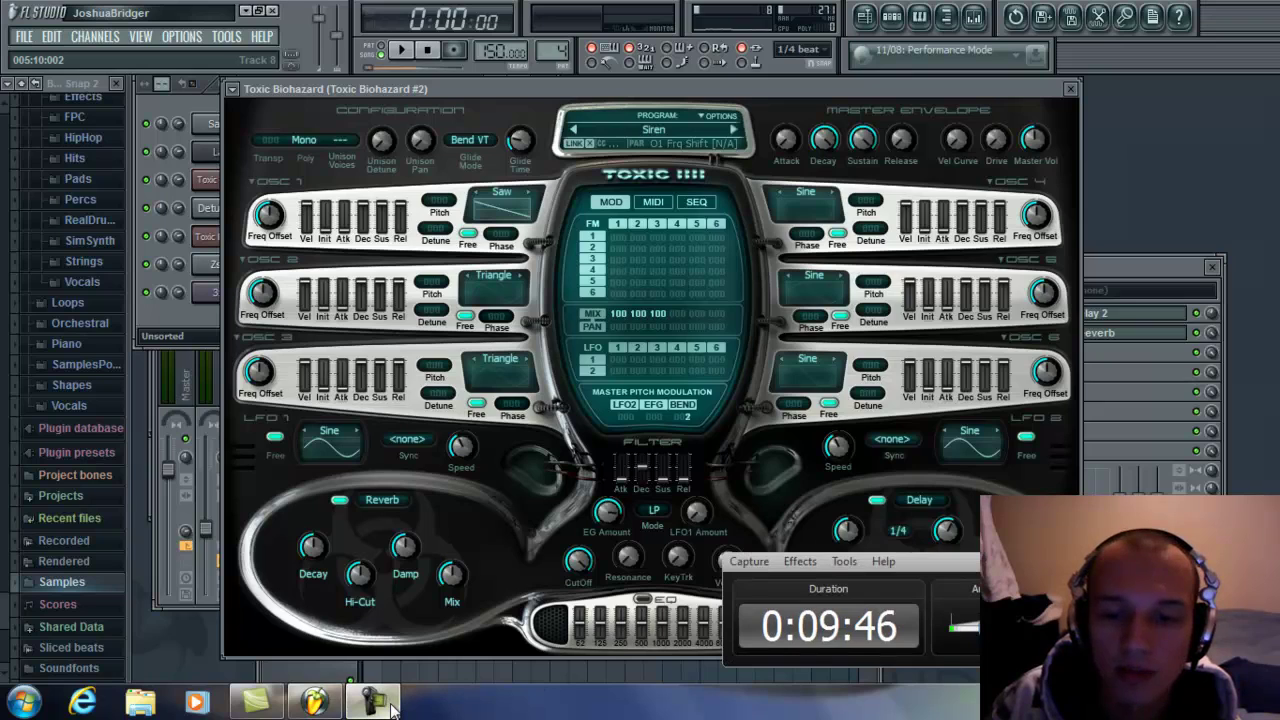
pyautogui.click(390, 705)
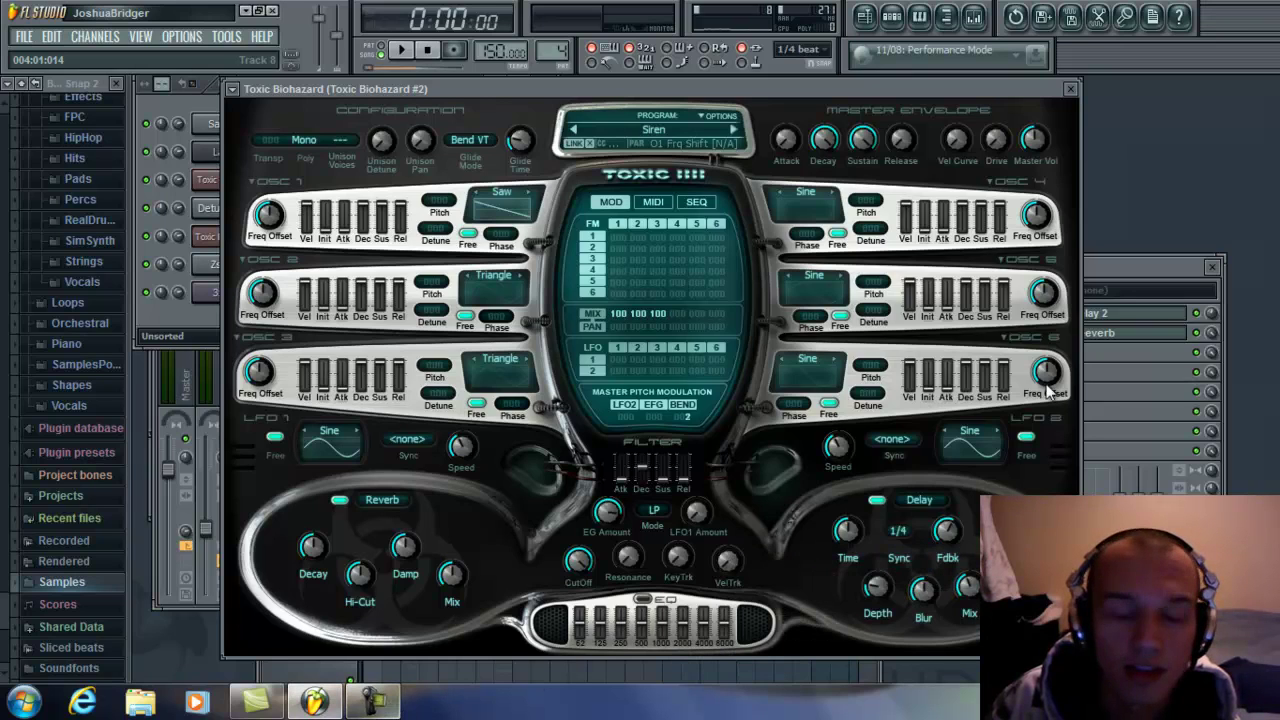
# - Return to the maximized Playlist, fit the whole arrangement in view and clear the time selection over bars 1 to 8
pyautogui.click(193, 326)
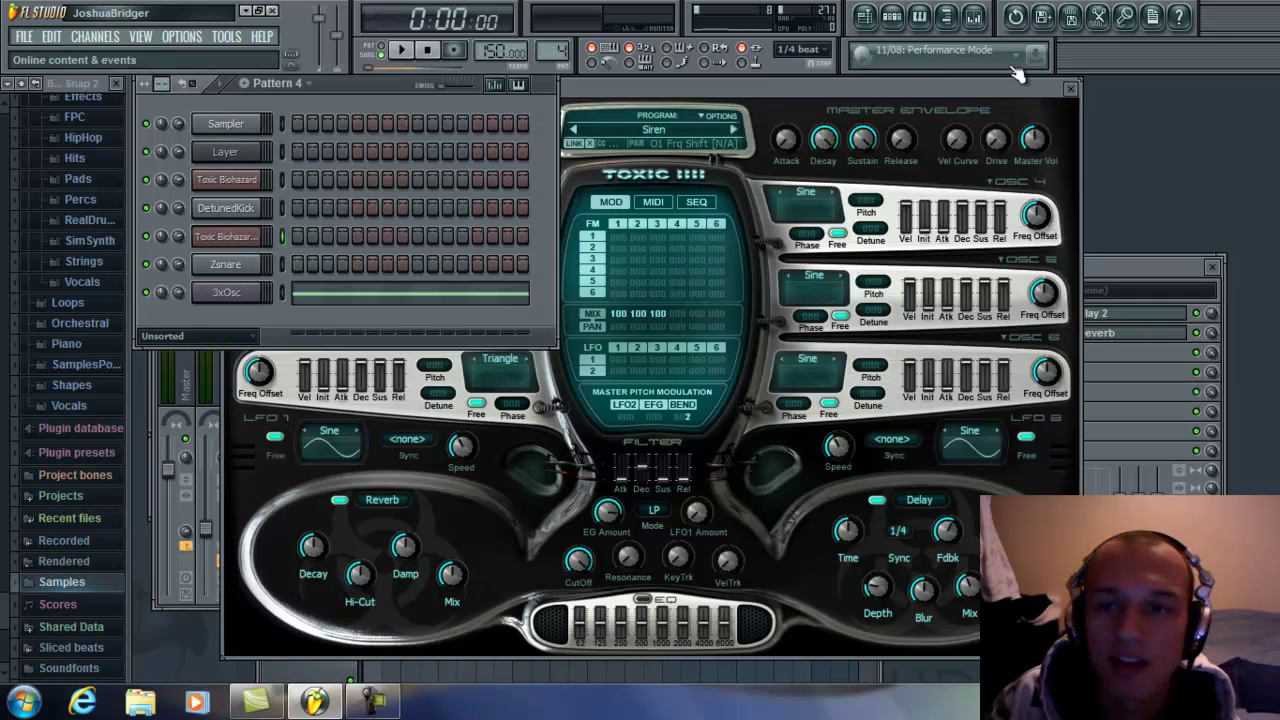
pyautogui.click(864, 17)
pyautogui.doubleClick(742, 222)
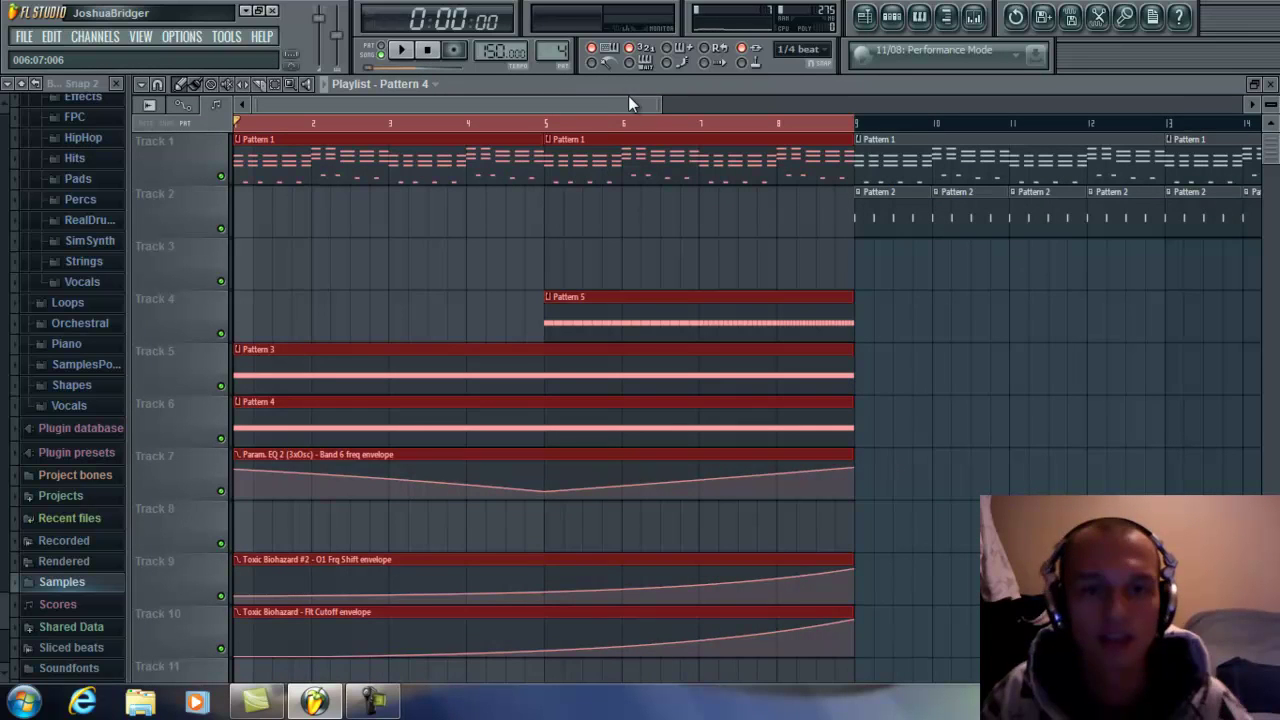
pyautogui.moveTo(658, 104); pyautogui.dragTo(872, 100)
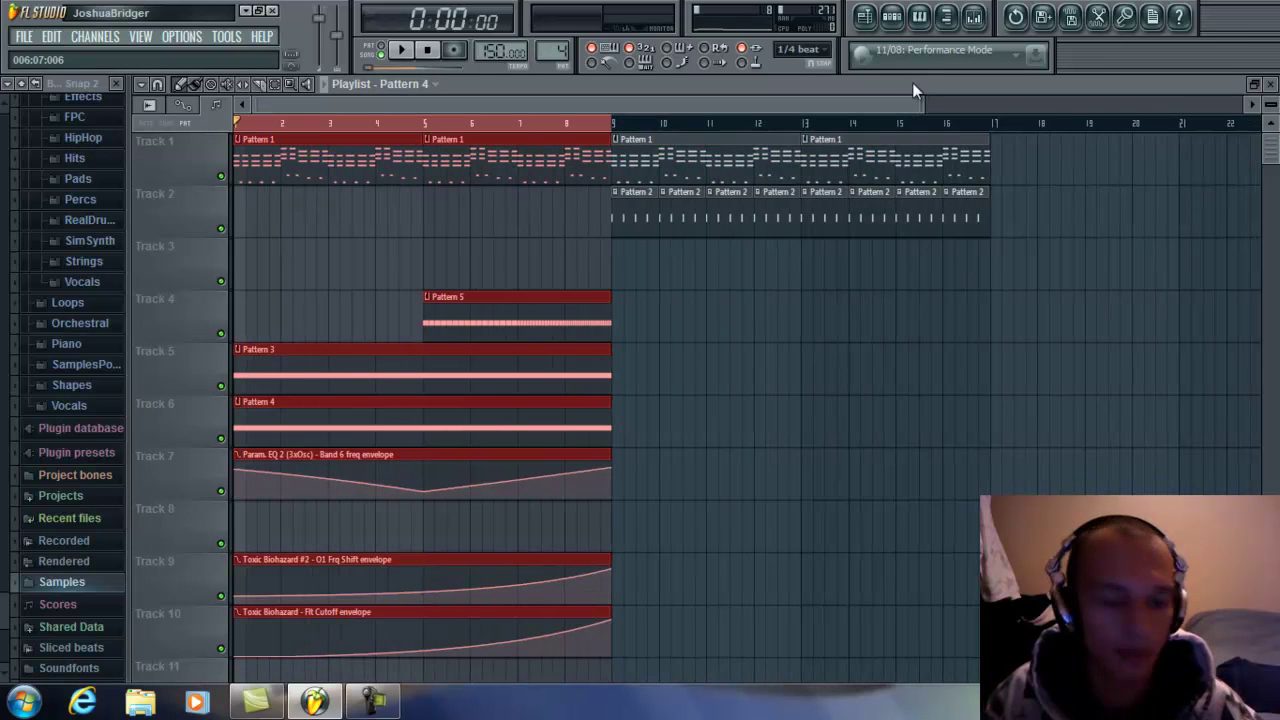
pyautogui.click(507, 135)
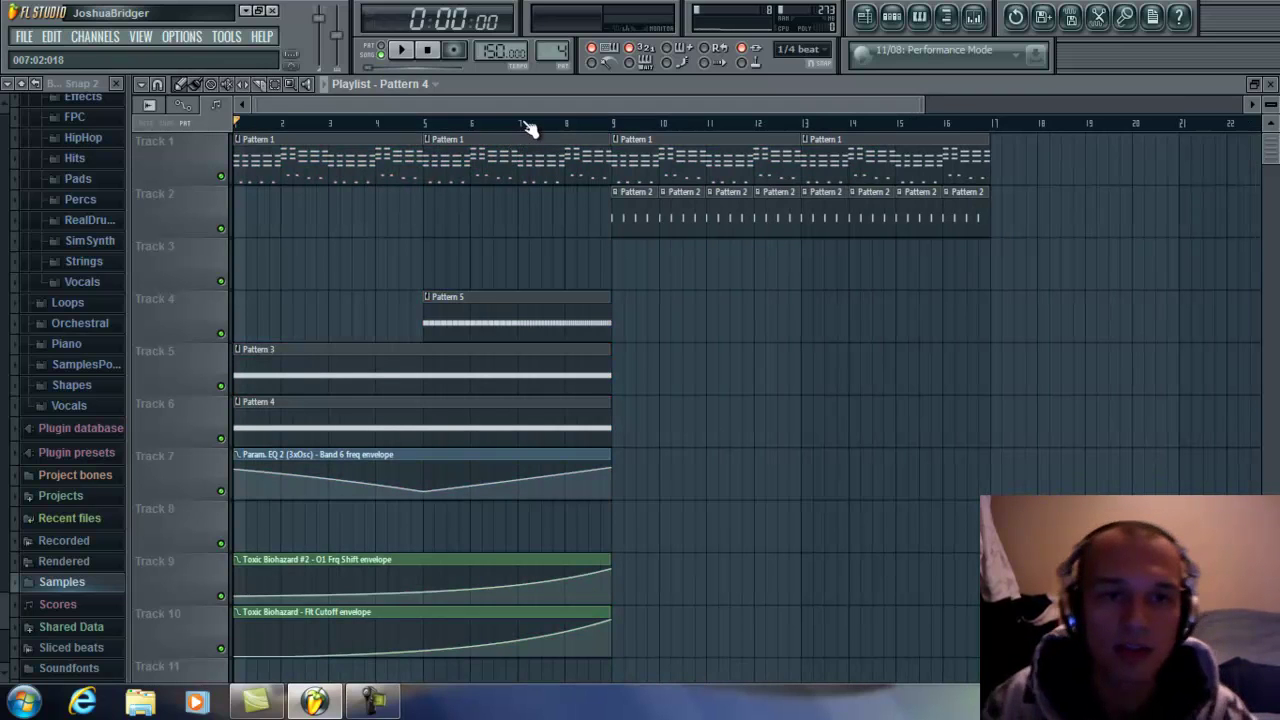
# - Play the arrangement from the start through the build-up into the kick section, and stop playback
pyautogui.click(400, 50)
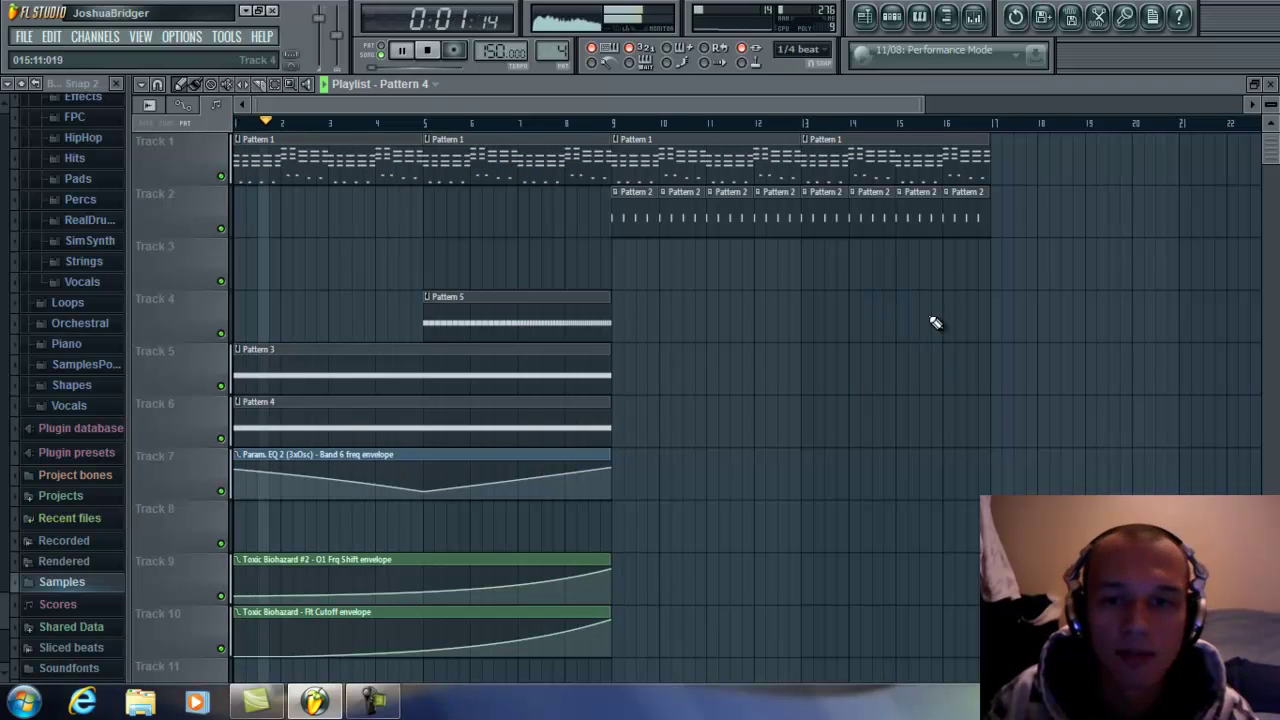
pyautogui.moveTo(923, 106); pyautogui.dragTo(955, 108)
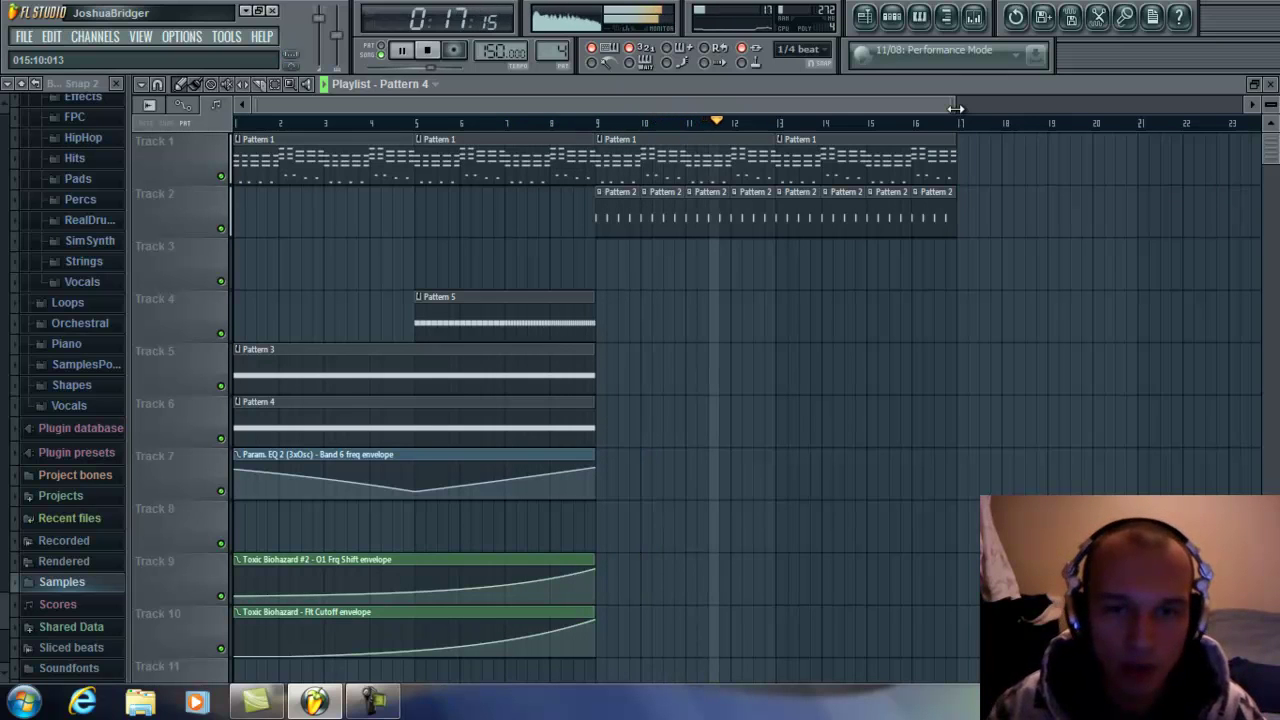
pyautogui.press('space')
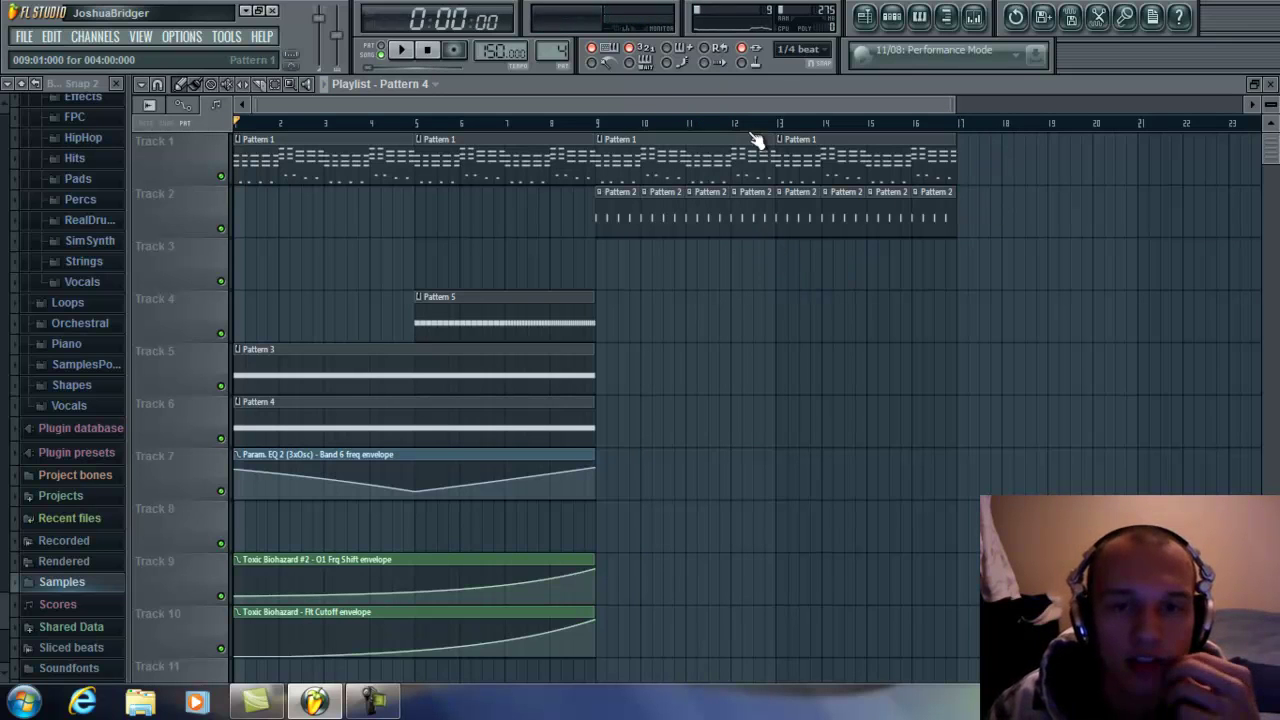
# - Restore the Playlist to its smaller window, view the channel rack and bring the Playlist back in front
pyautogui.doubleClick(876, 90)
pyautogui.click(385, 102)
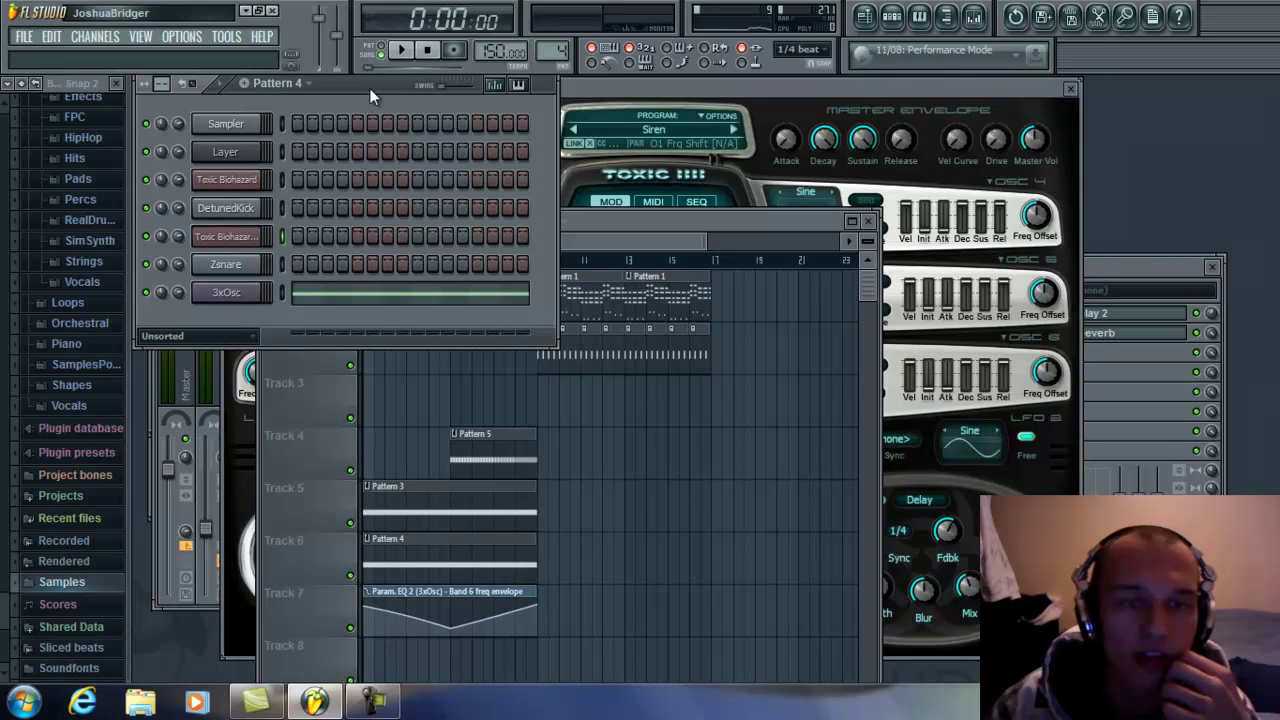
pyautogui.click(881, 18)
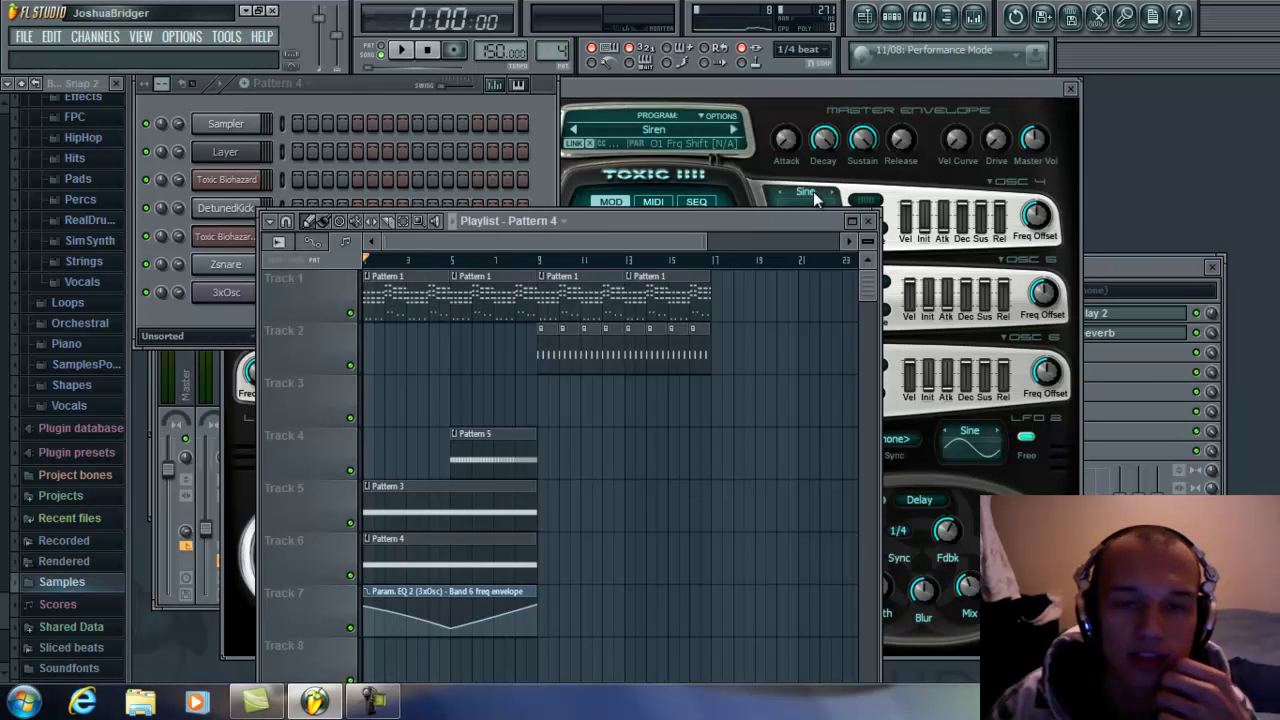
# - Maximize the Playlist and place three Pattern 2 clips on Track 2 in the empty area around bars 25 to 30
pyautogui.hscroll(8, 810, 233)
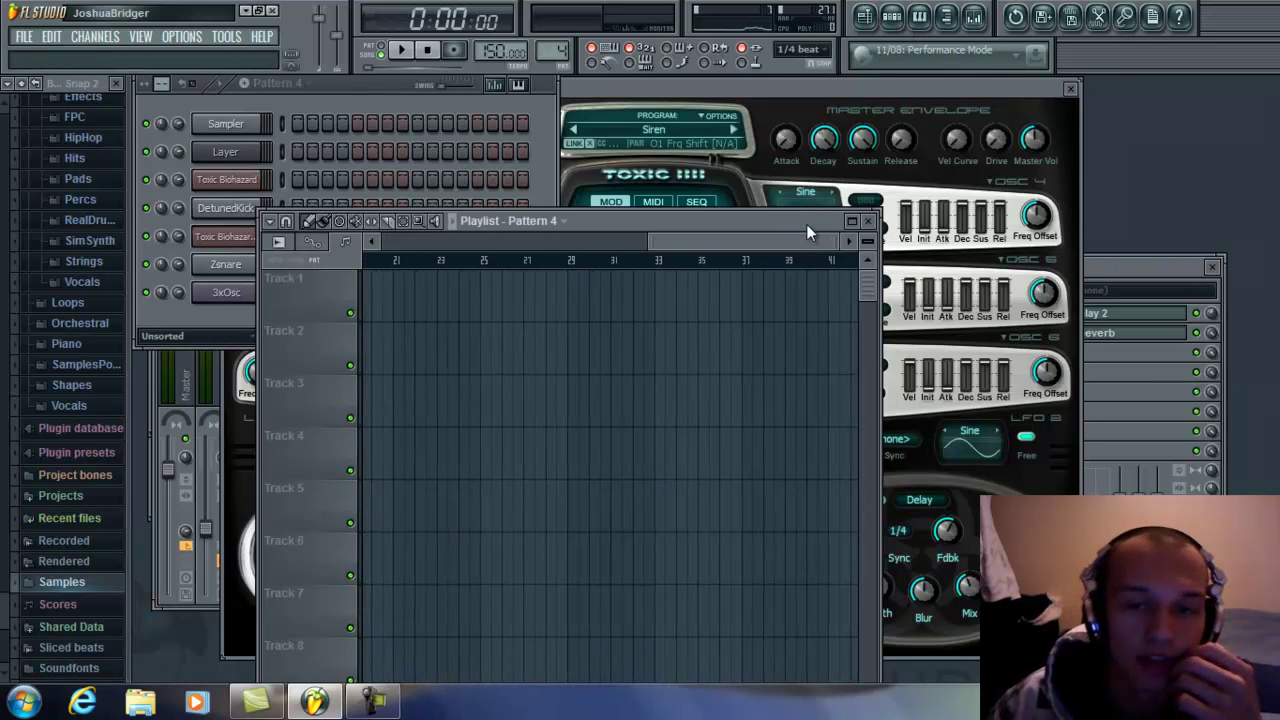
pyautogui.hscroll(-8, 615, 253)
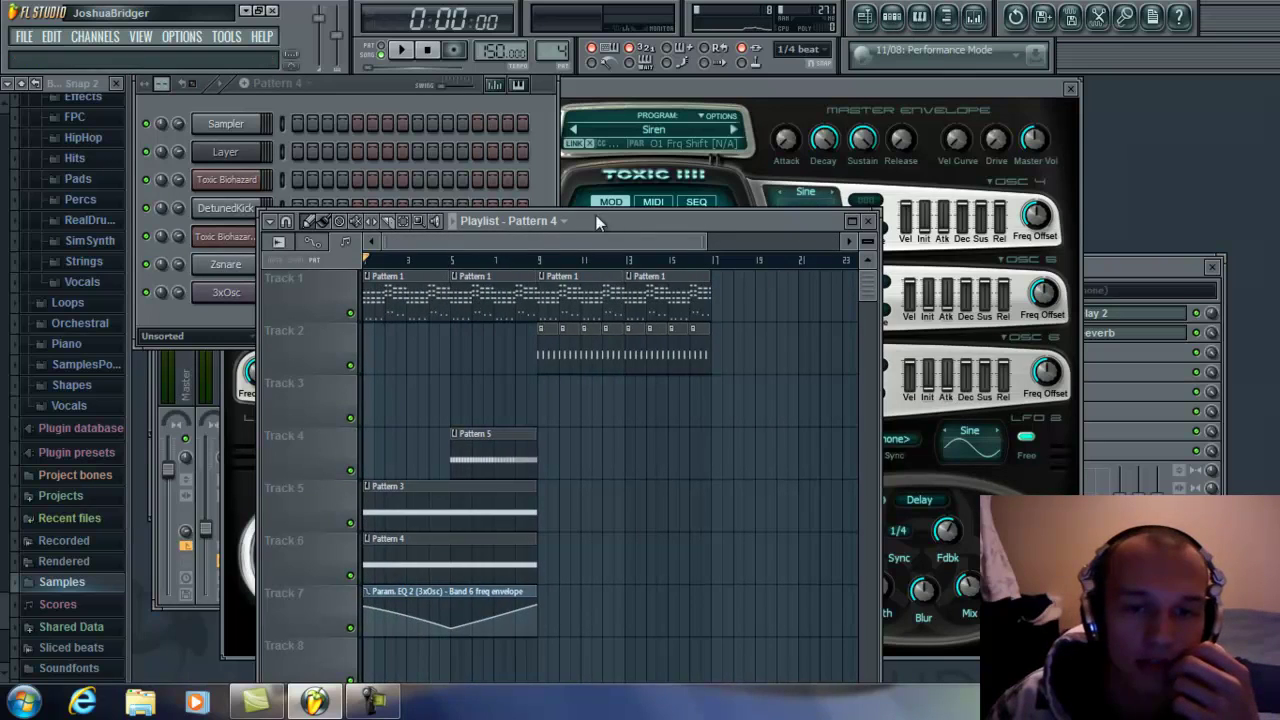
pyautogui.doubleClick(783, 220)
pyautogui.moveTo(736, 106); pyautogui.dragTo(1210, 120)
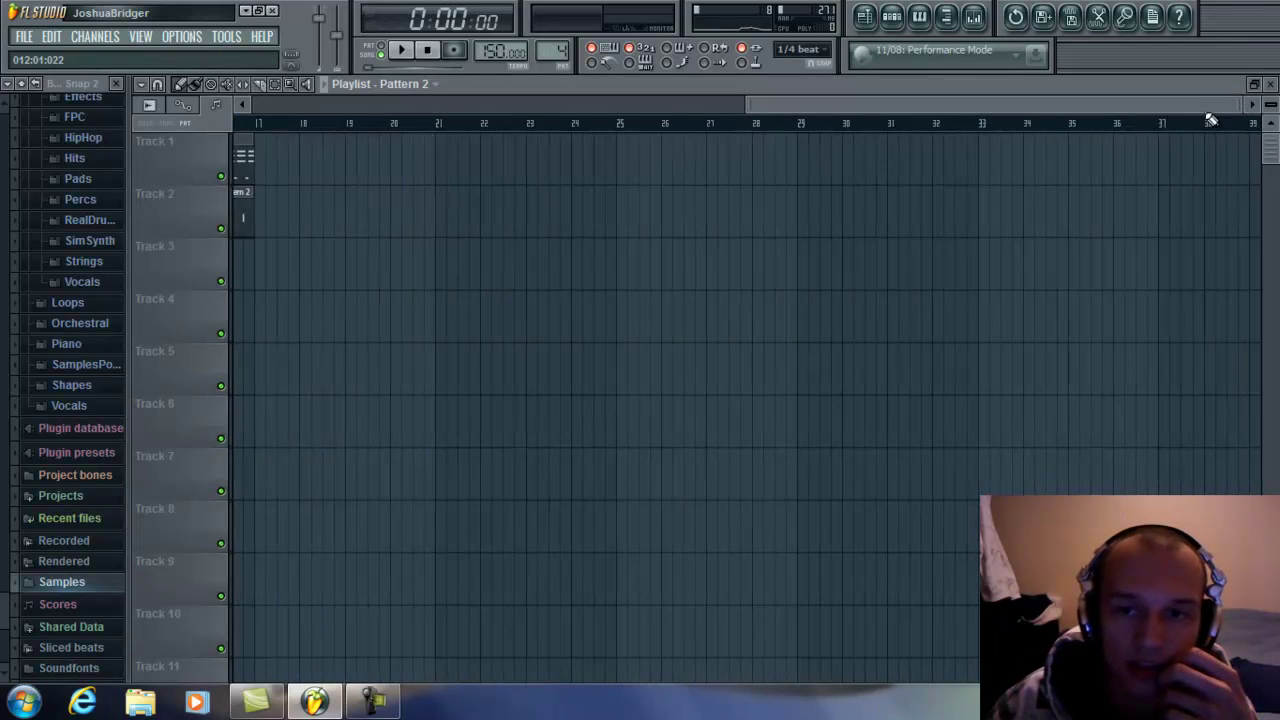
pyautogui.click(789, 206)
pyautogui.click(724, 206)
pyautogui.click(638, 206)
pyautogui.hscroll(-1, 745, 123)
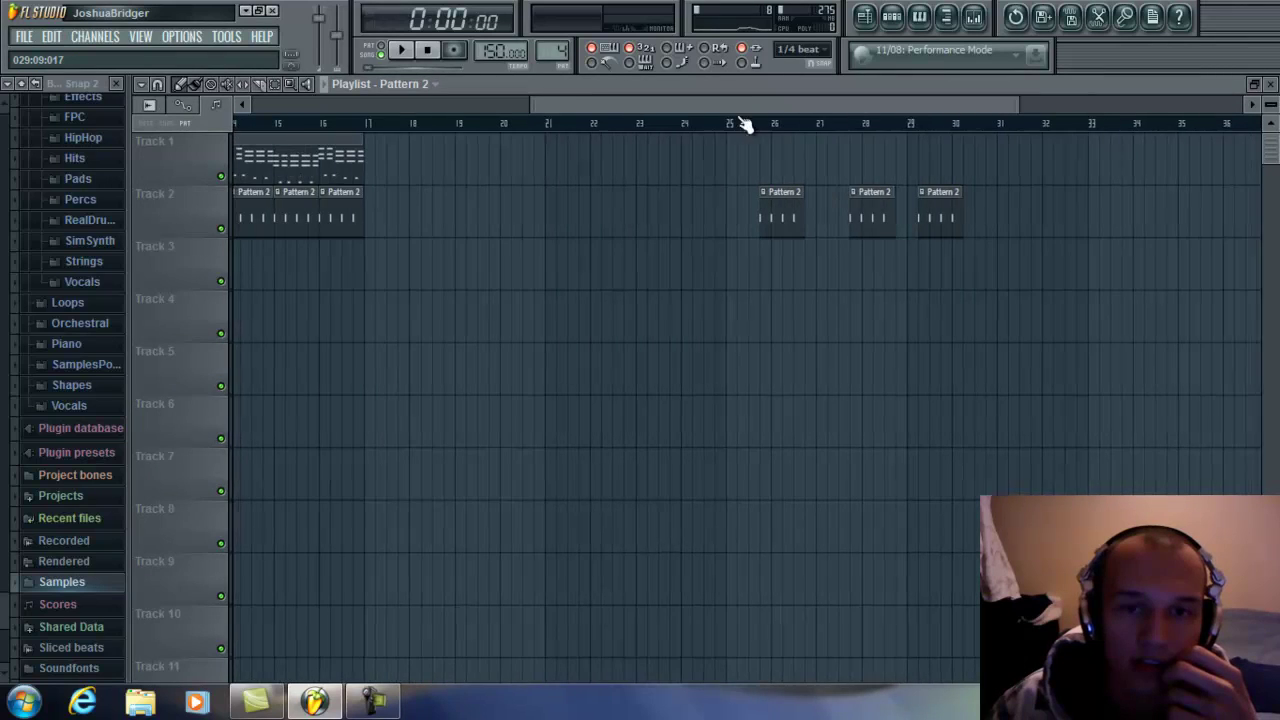
# - Move the three new Pattern 2 clips along Track 2 to about bars 30 to 33, and restore the smaller Playlist window
pyautogui.moveTo(960, 220); pyautogui.dragTo(1100, 217)
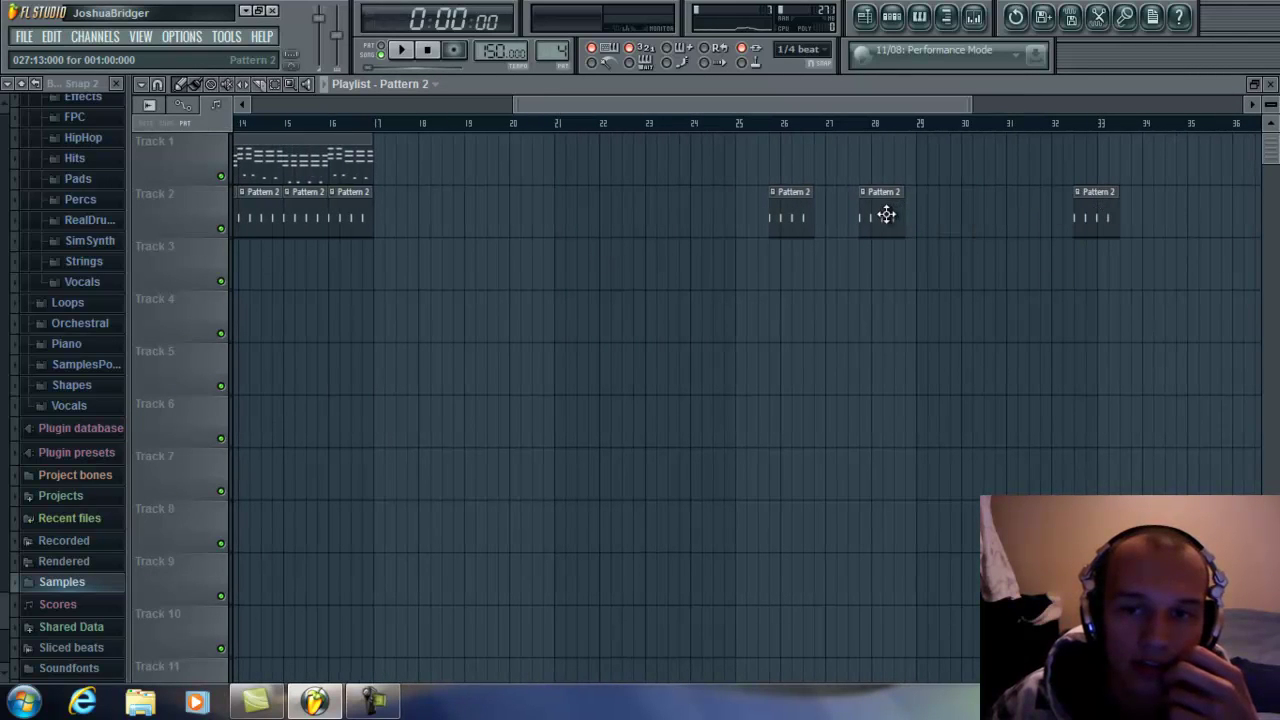
pyautogui.moveTo(886, 215); pyautogui.dragTo(1066, 215)
pyautogui.moveTo(800, 215); pyautogui.dragTo(1002, 215)
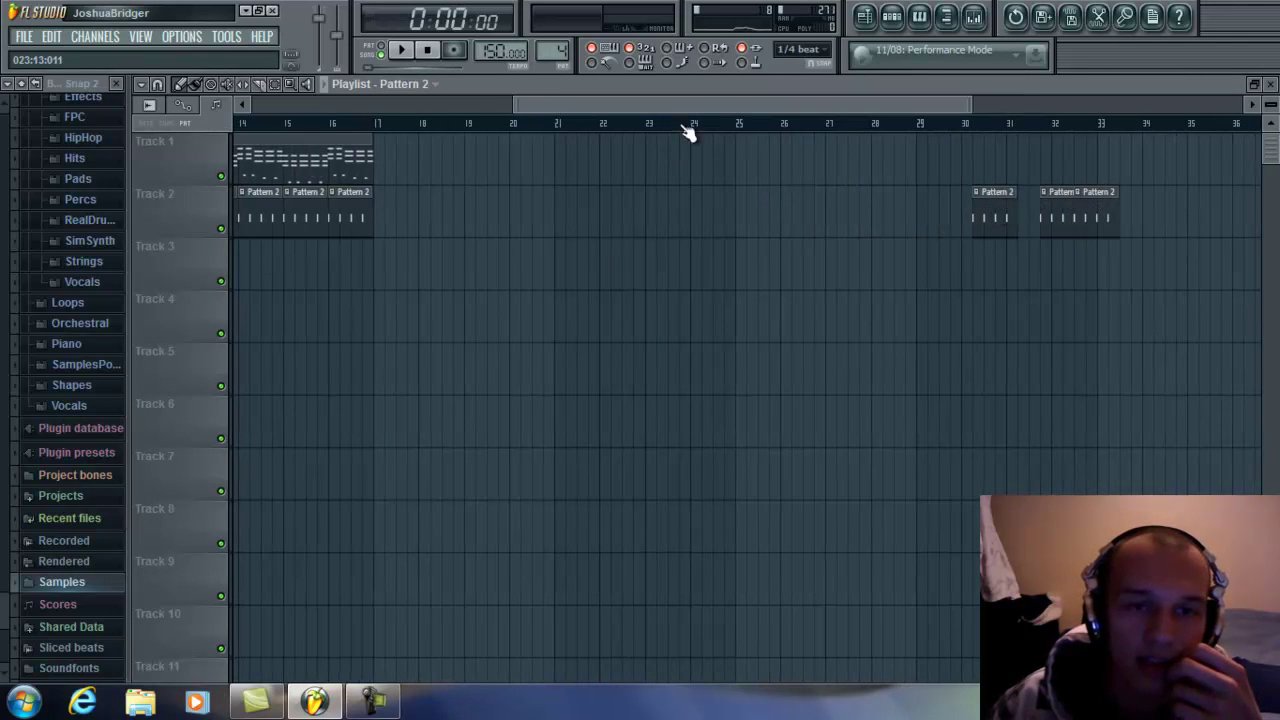
pyautogui.hscroll(-3, 688, 133)
pyautogui.doubleClick(570, 83)
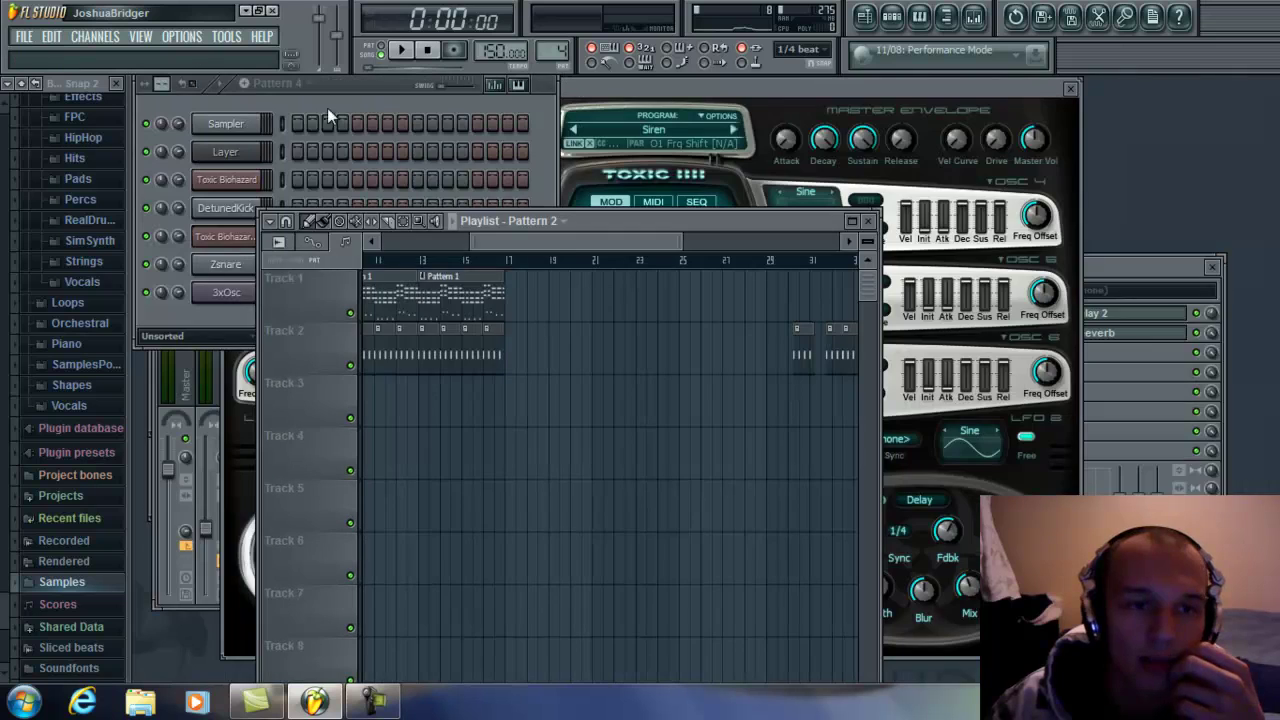
# - Filter the channel rack to audio clips and open the DetunedKick #2 channel settings
pyautogui.click(226, 336)
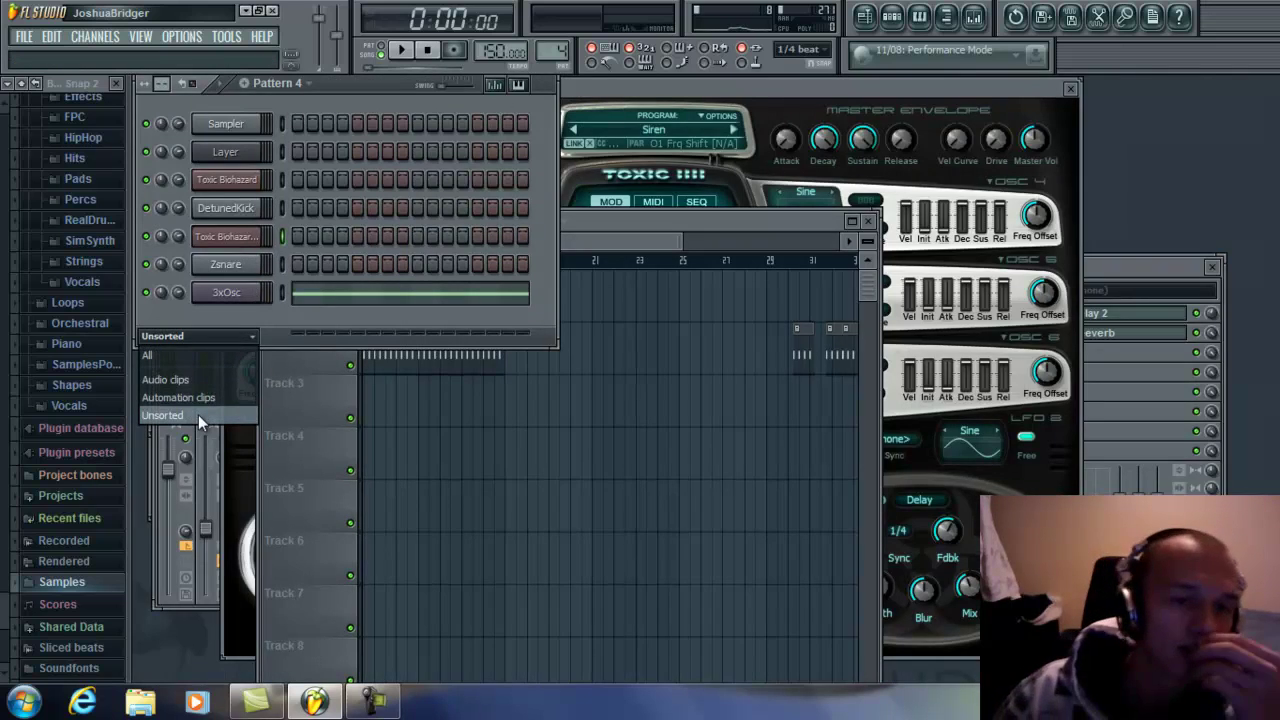
pyautogui.click(194, 381)
pyautogui.click(243, 124)
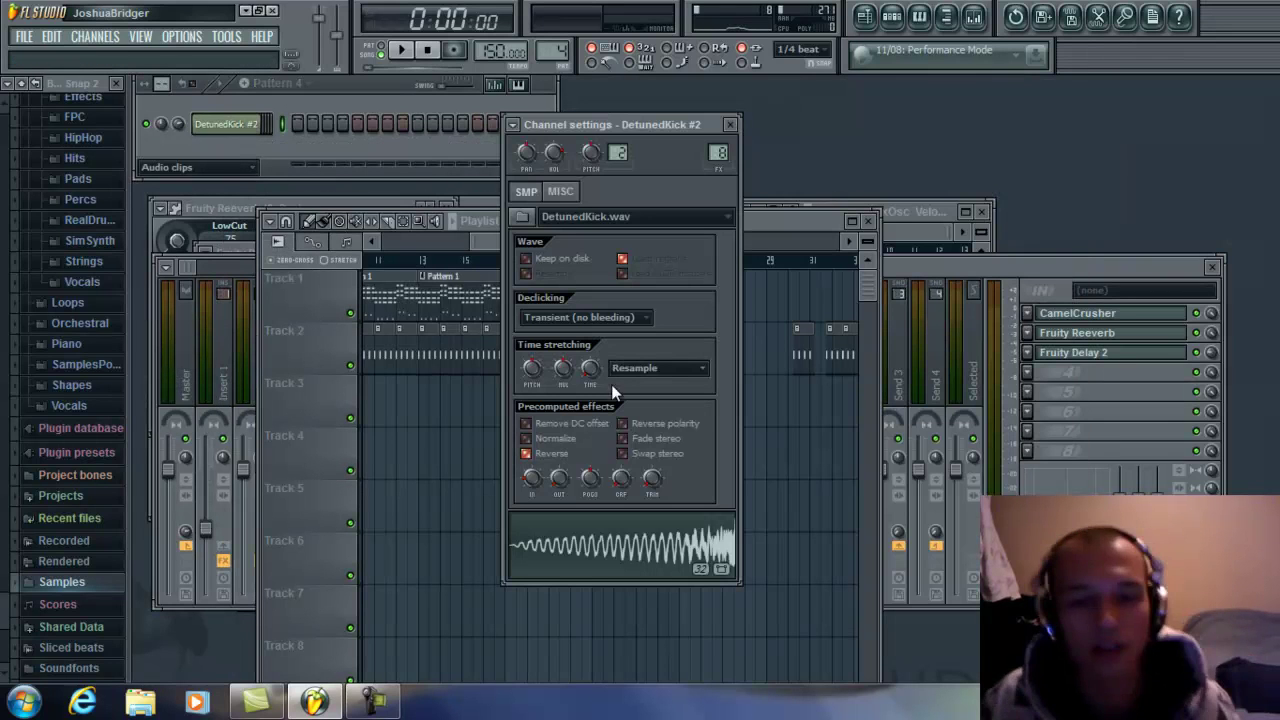
# - Place the reversed DetunedKick #2 sample on Track 2 of the maximized Playlist, just before bar 23, and trim its end to bar 23
pyautogui.moveTo(615, 560); pyautogui.dragTo(758, 301)
pyautogui.doubleClick(779, 222)
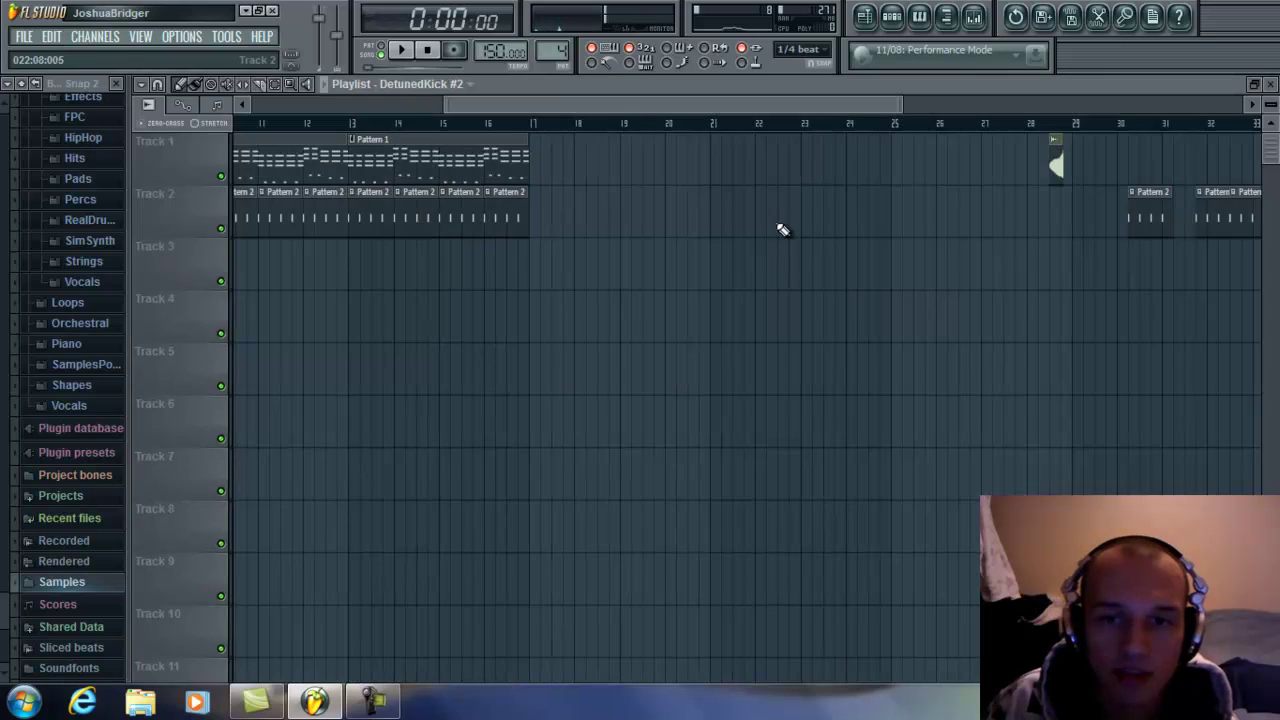
pyautogui.moveTo(1057, 160); pyautogui.dragTo(797, 225)
pyautogui.scroll(6, 828, 128)
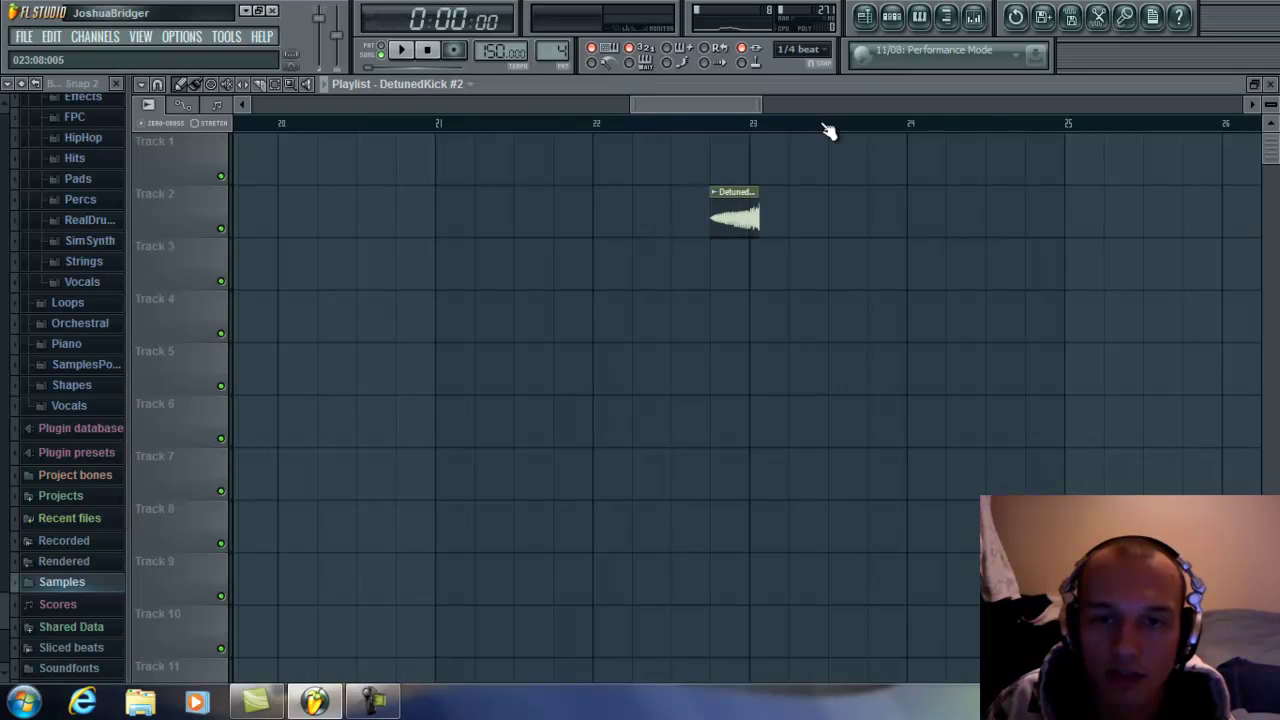
pyautogui.moveTo(699, 190); pyautogui.dragTo(697, 194)
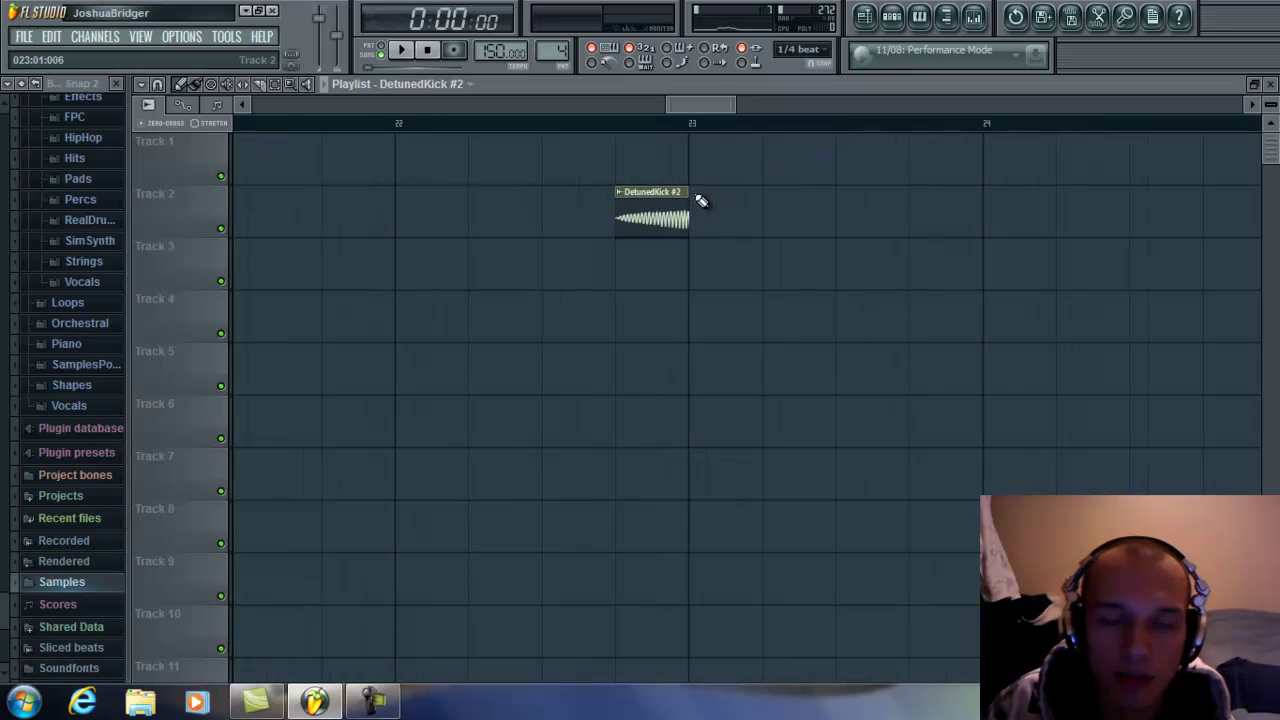
# - Set the playback position to the start of the DetunedKick #2 clip, play it and stop
pyautogui.scroll(2, 716, 132)
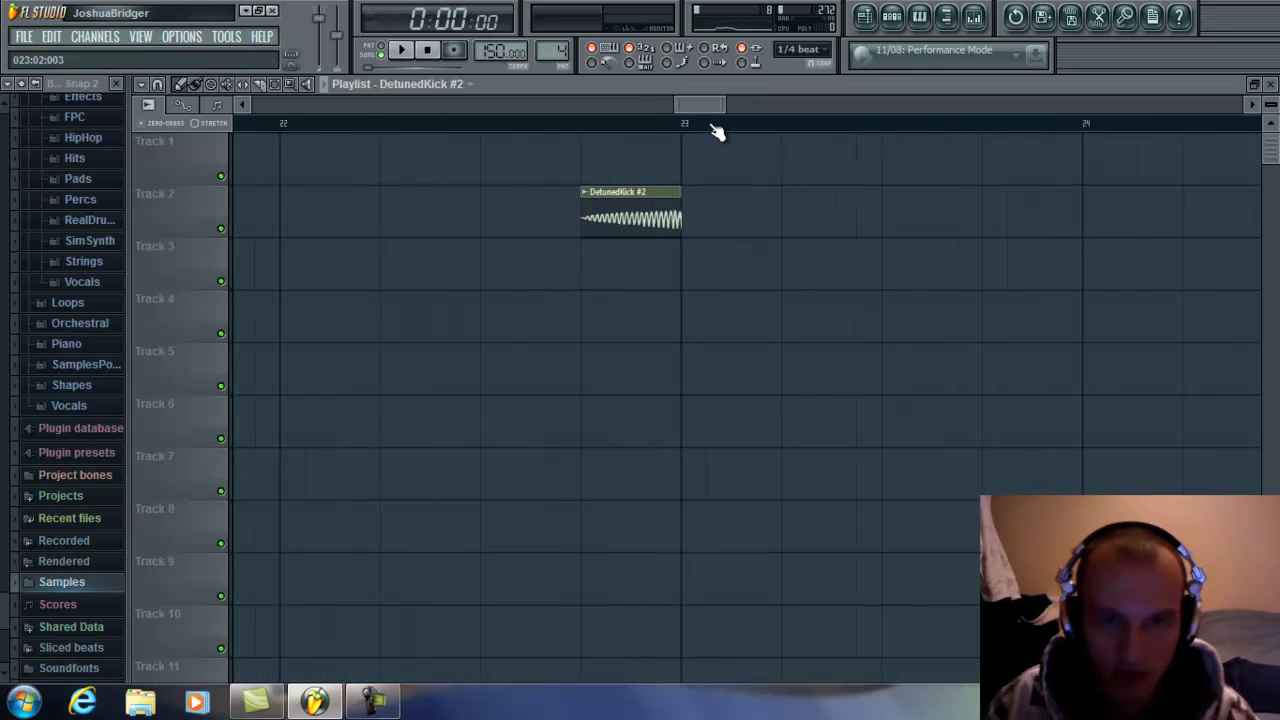
pyautogui.click(583, 121)
pyautogui.press('space')
pyautogui.press('space')
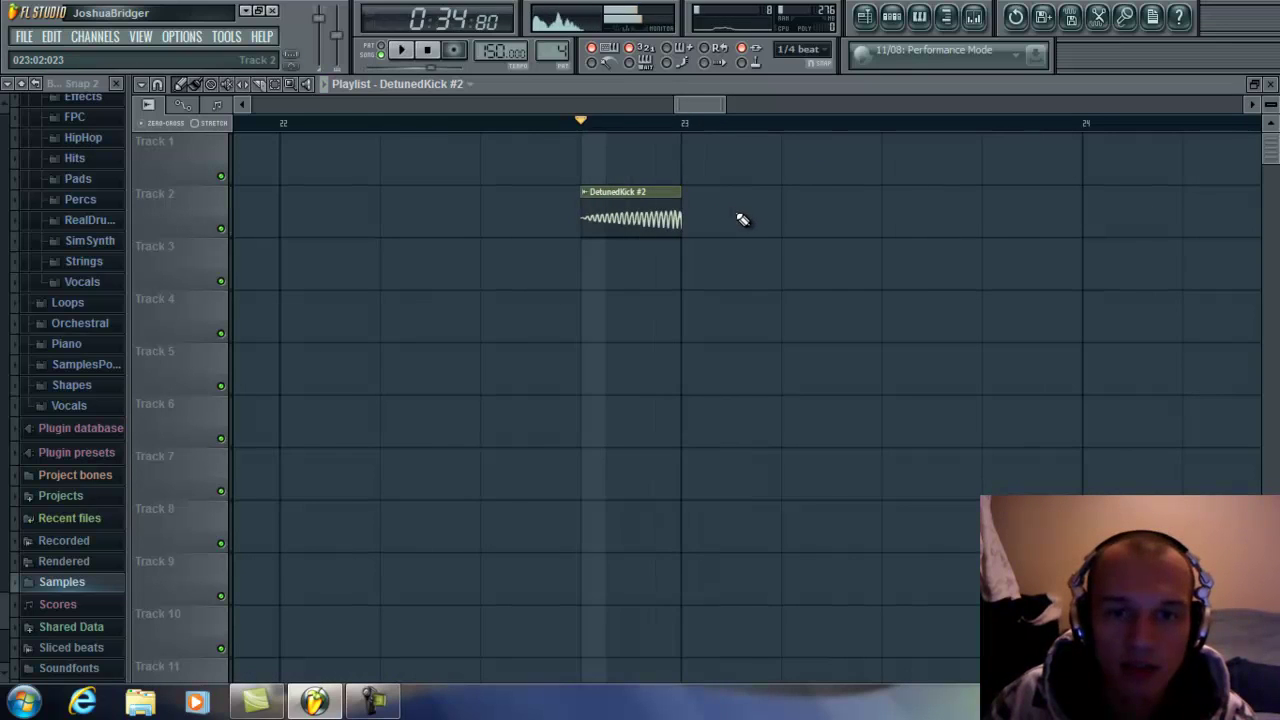
# - Show the mixer with Insert 8 and its effects, and play the DetunedKick #2 clip through it
pyautogui.press('F9')
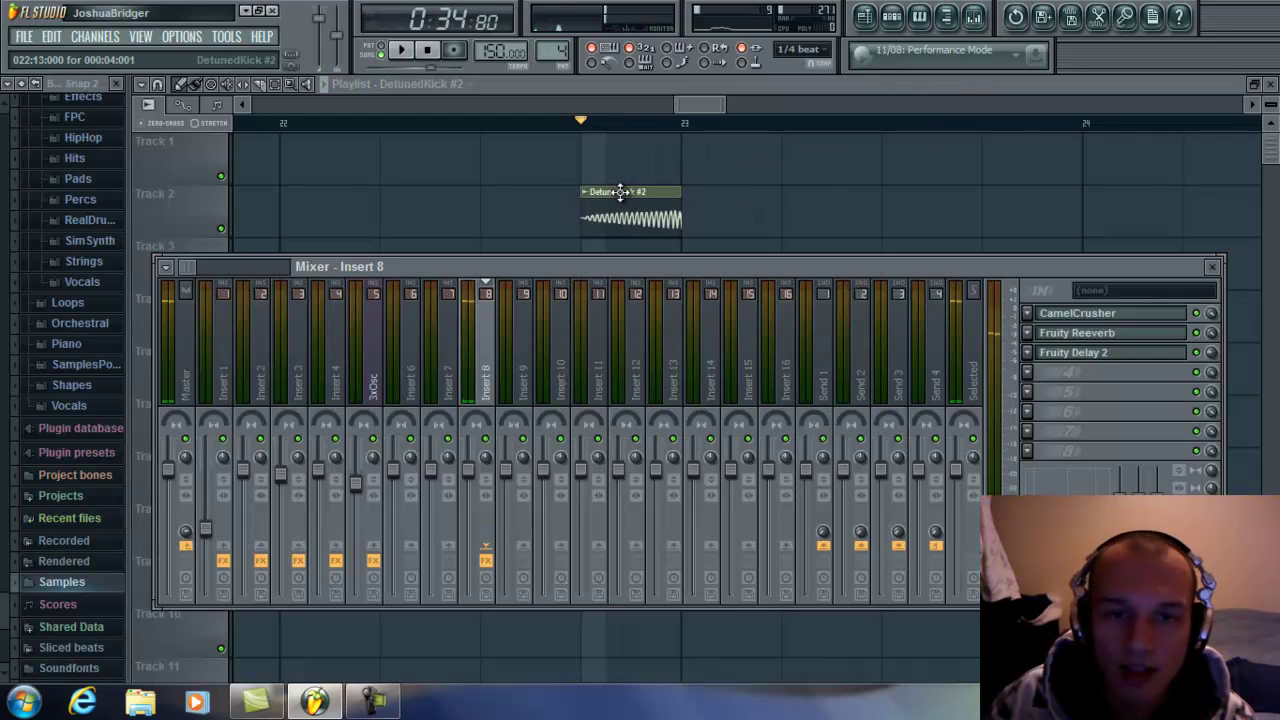
pyautogui.press('F9')
pyautogui.moveTo(620, 215); pyautogui.dragTo(684, 193)
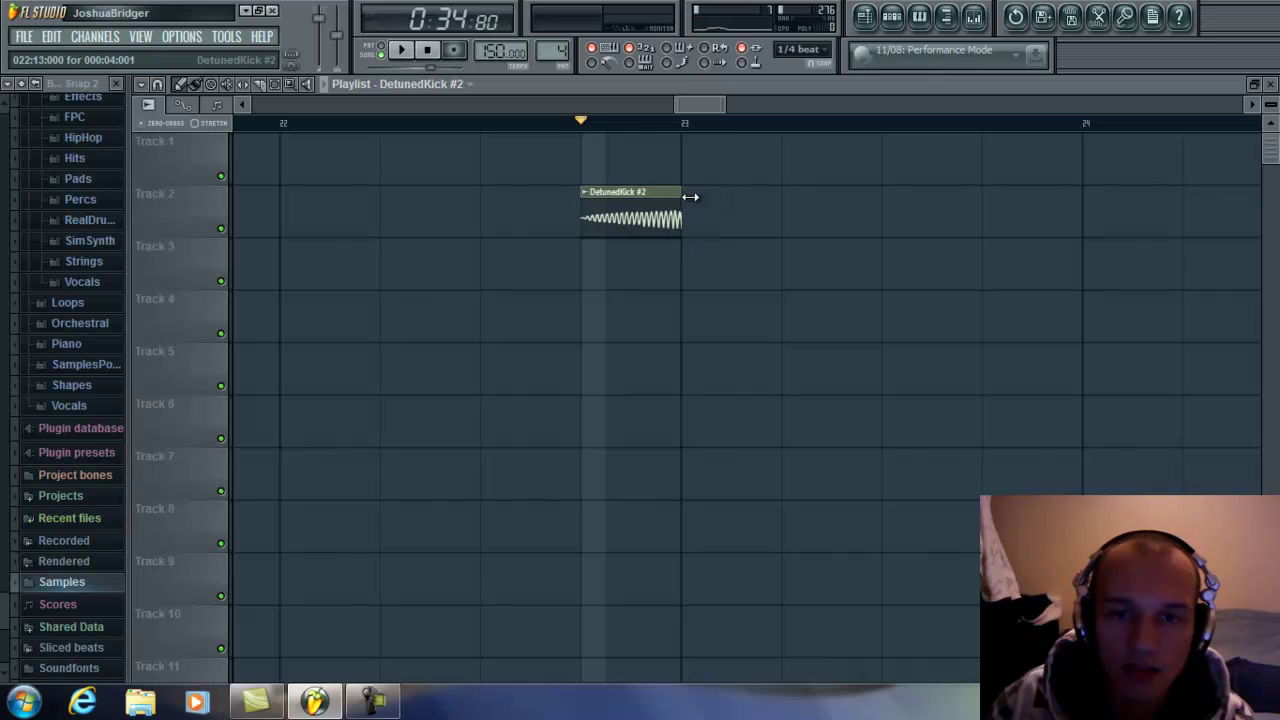
pyautogui.press('F9')
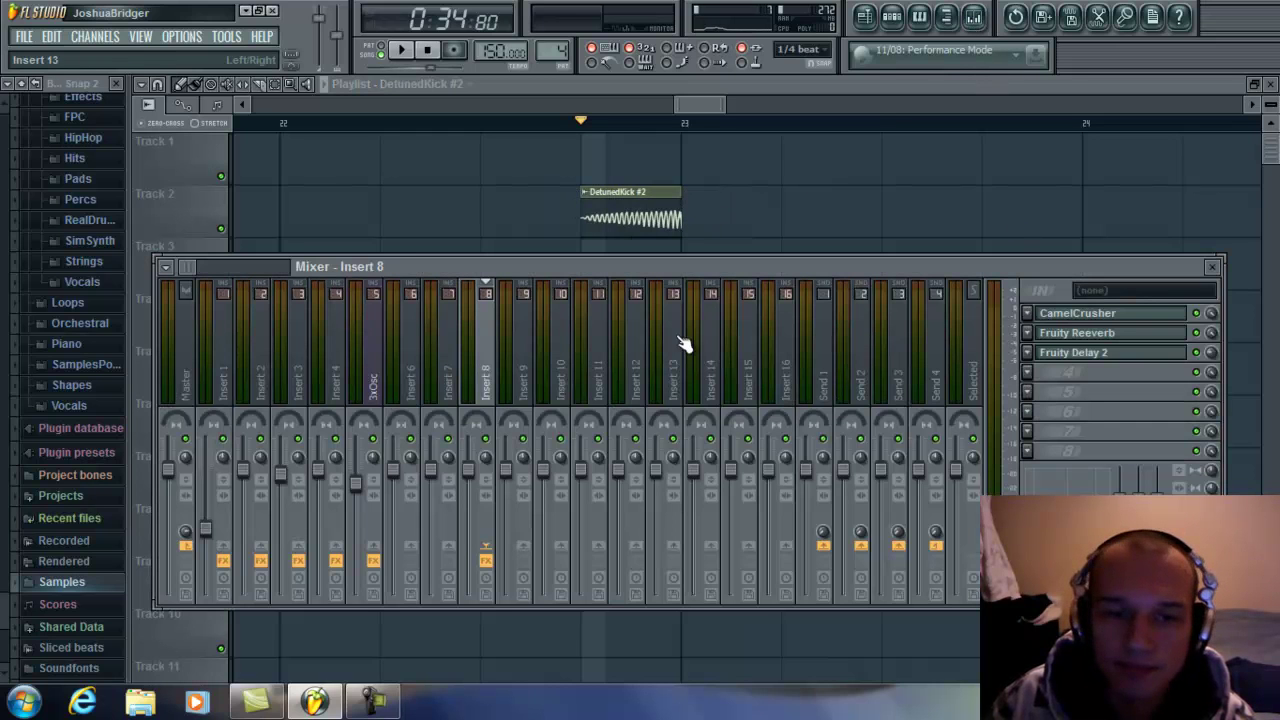
pyautogui.press('space')
pyautogui.press('space')
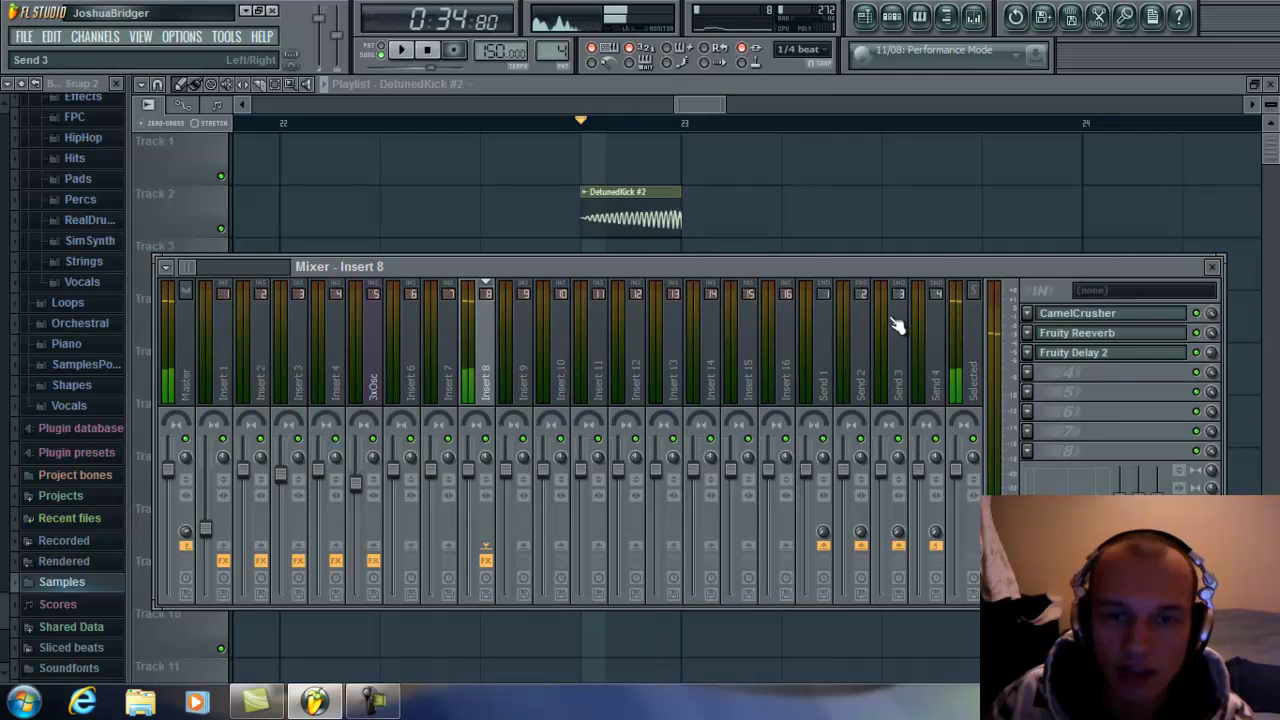
# - Open CamelCrusher on Insert 8 and switch off Fruity Reeverb and Fruity Delay 2
pyautogui.click(1110, 314)
pyautogui.moveTo(543, 193); pyautogui.dragTo(509, 159)
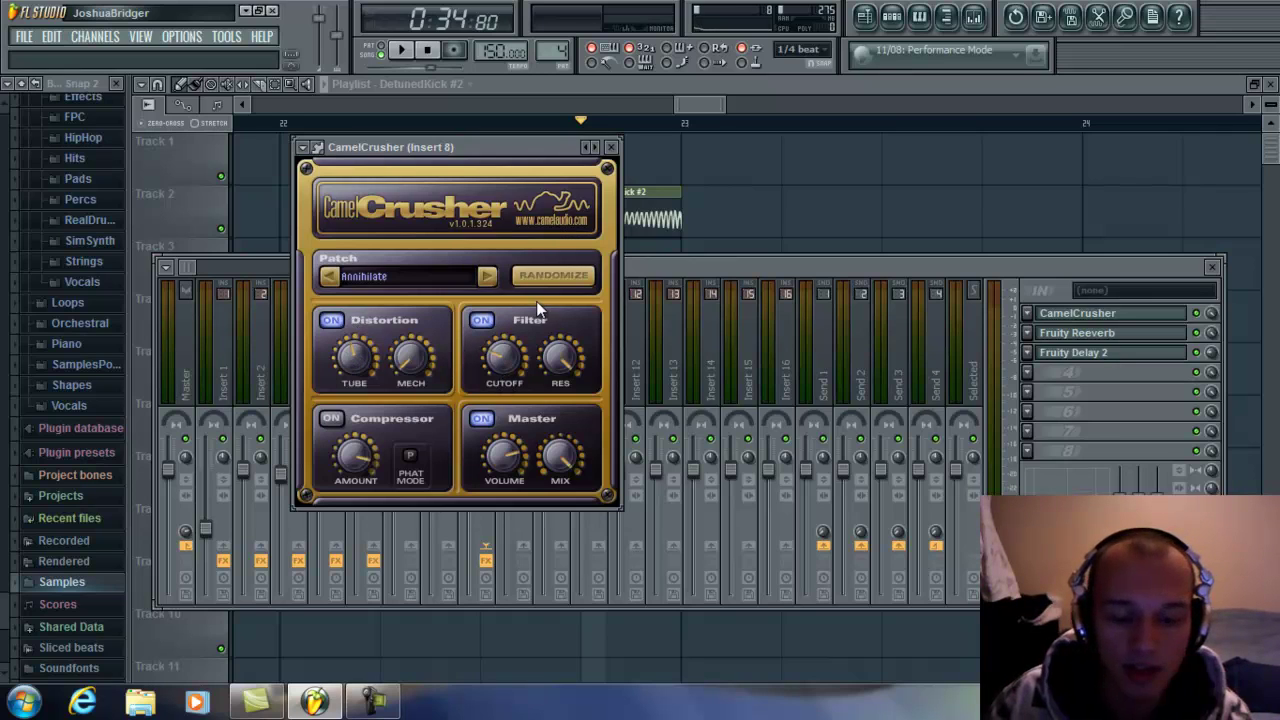
pyautogui.click(1205, 360)
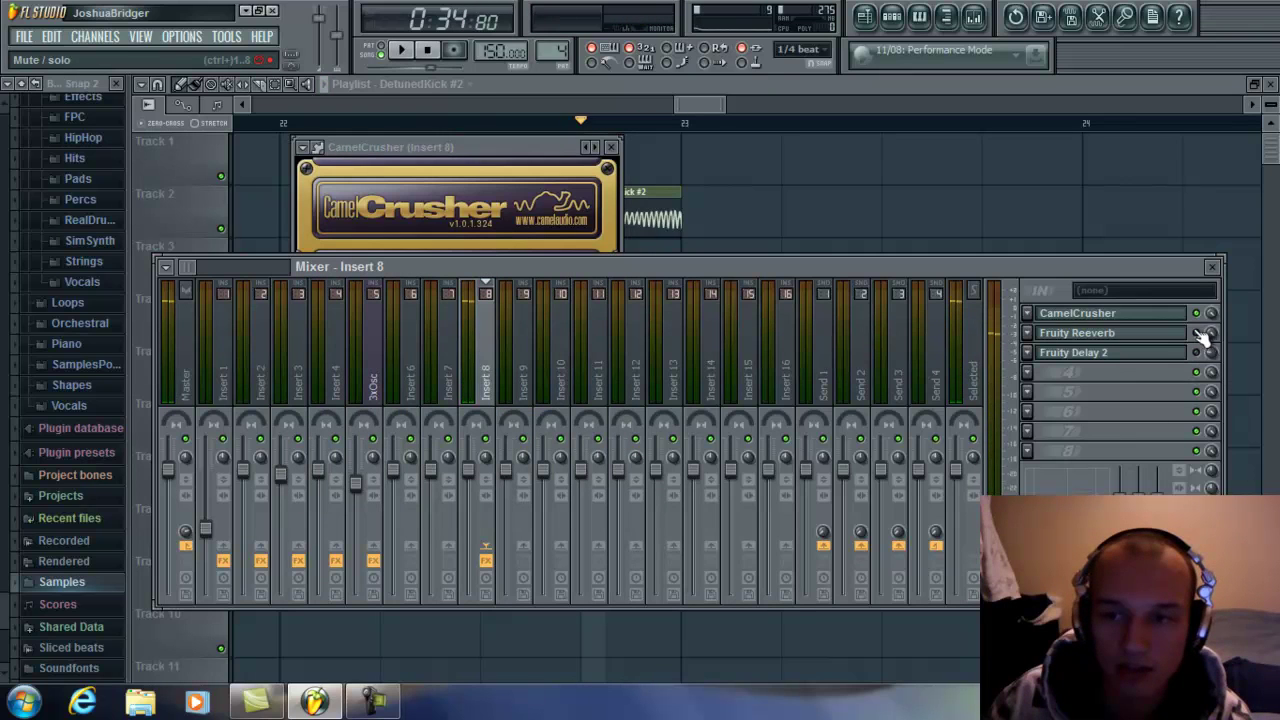
# - Compare the kick sound with CamelCrusher's filter switched off and on again
pyautogui.click(520, 160)
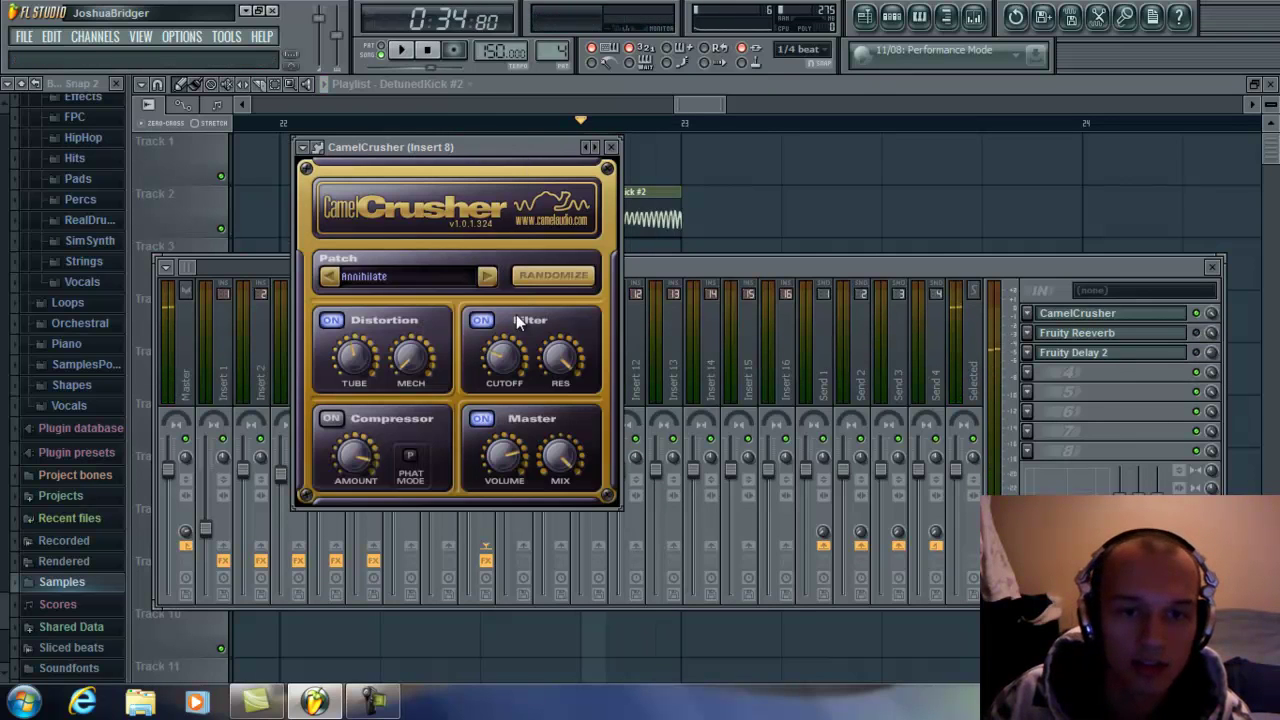
pyautogui.click(486, 322)
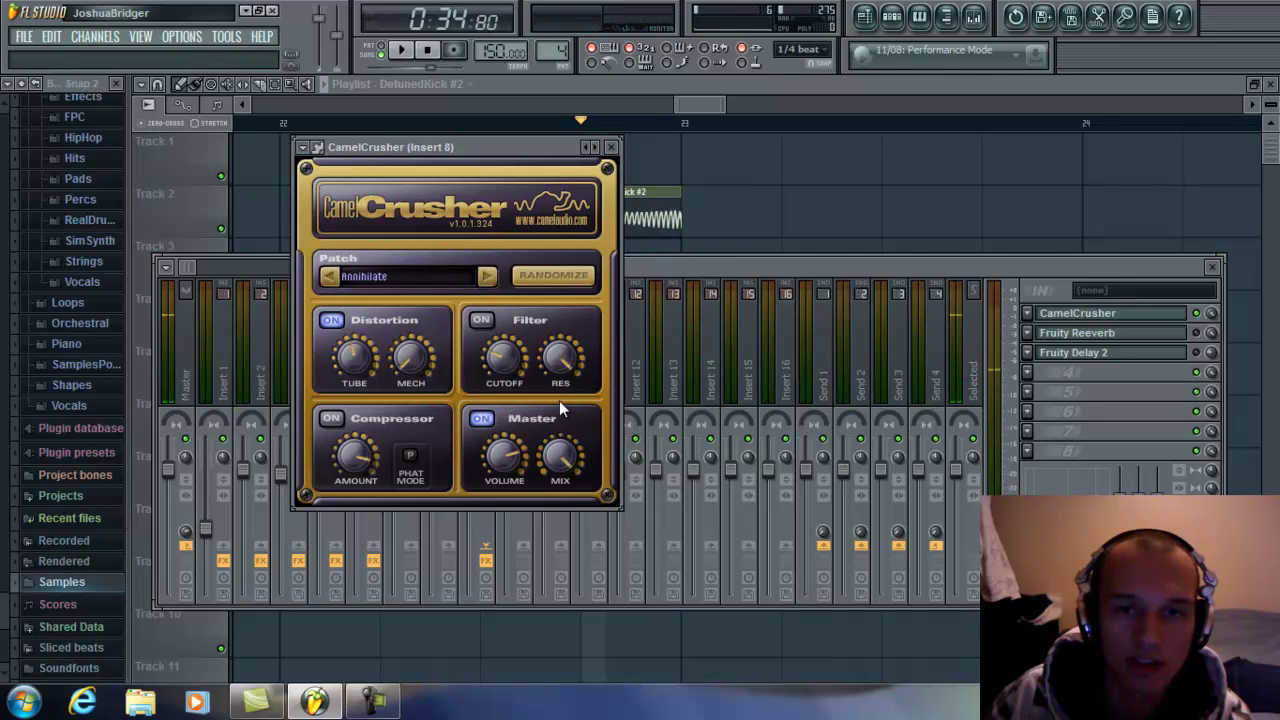
pyautogui.click(482, 321)
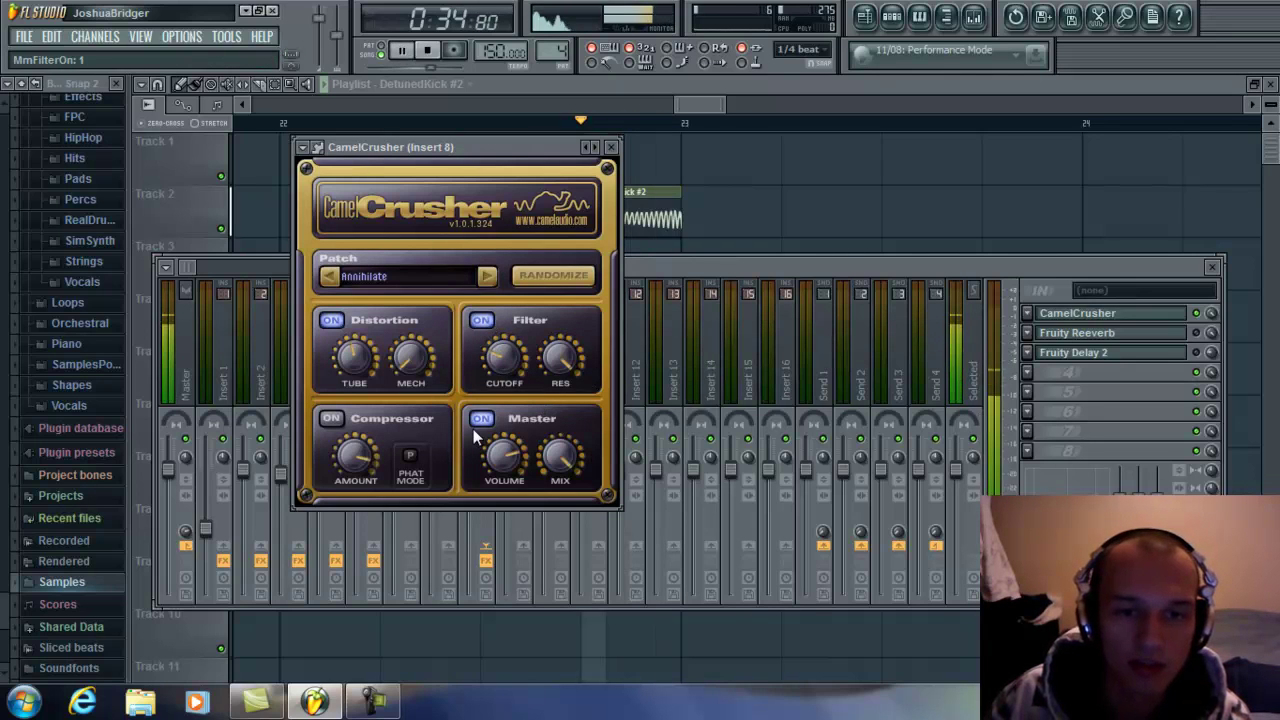
# - Demonstrate CamelCrusher's filter resonance and cutoff at 100 % and 600 Hz, and raise Mech distortion to 54 % and return it to 0 %
pyautogui.moveTo(575, 203); pyautogui.dragTo(554, 388)
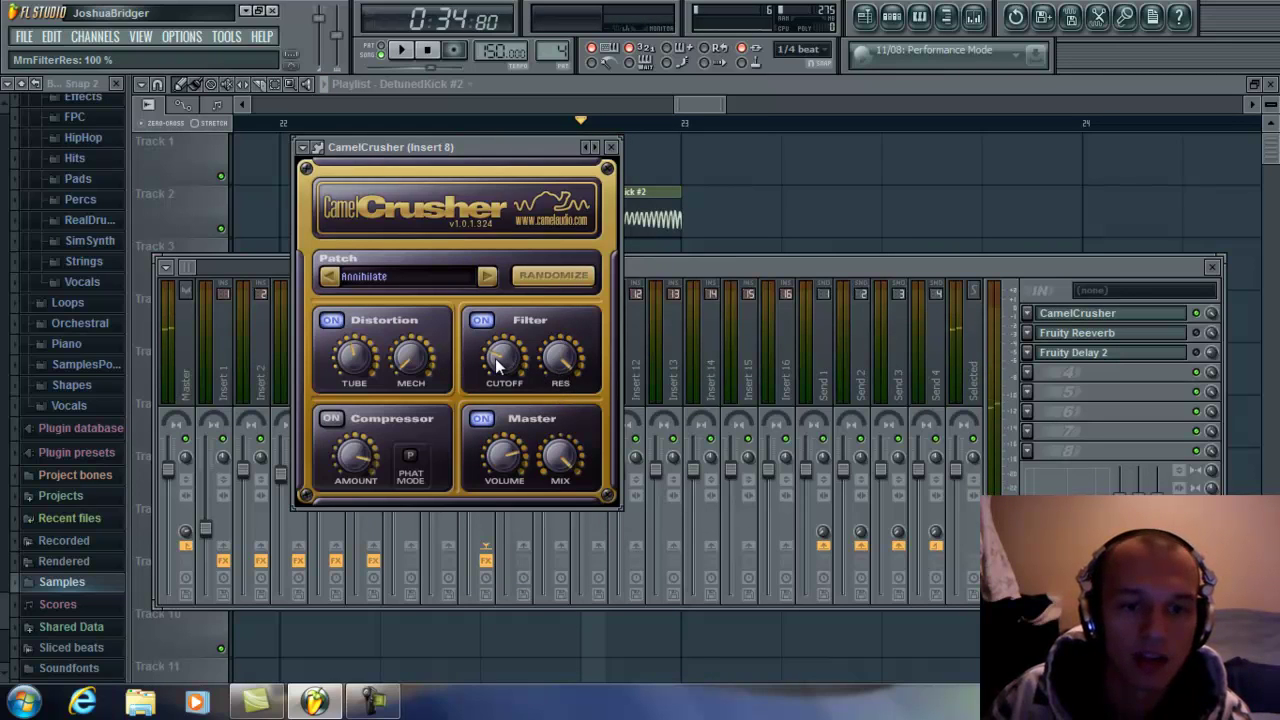
pyautogui.moveTo(495, 358); pyautogui.dragTo(488, 362)
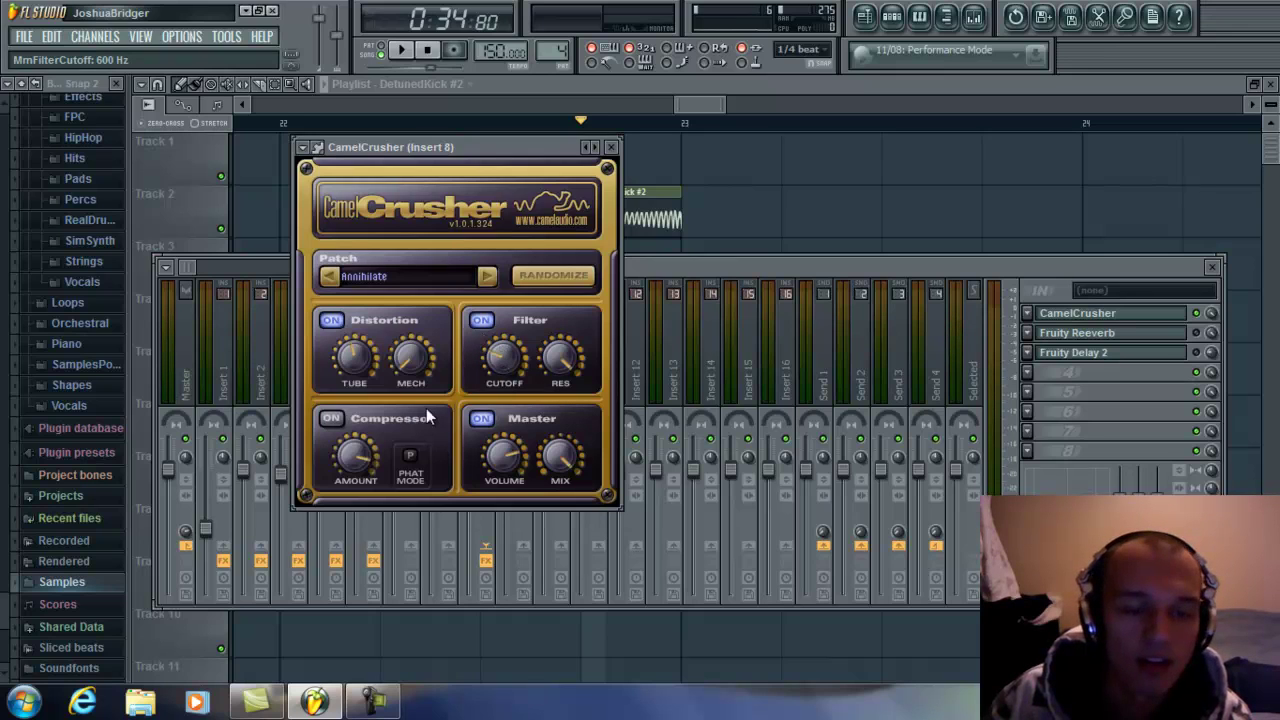
pyautogui.click(357, 360)
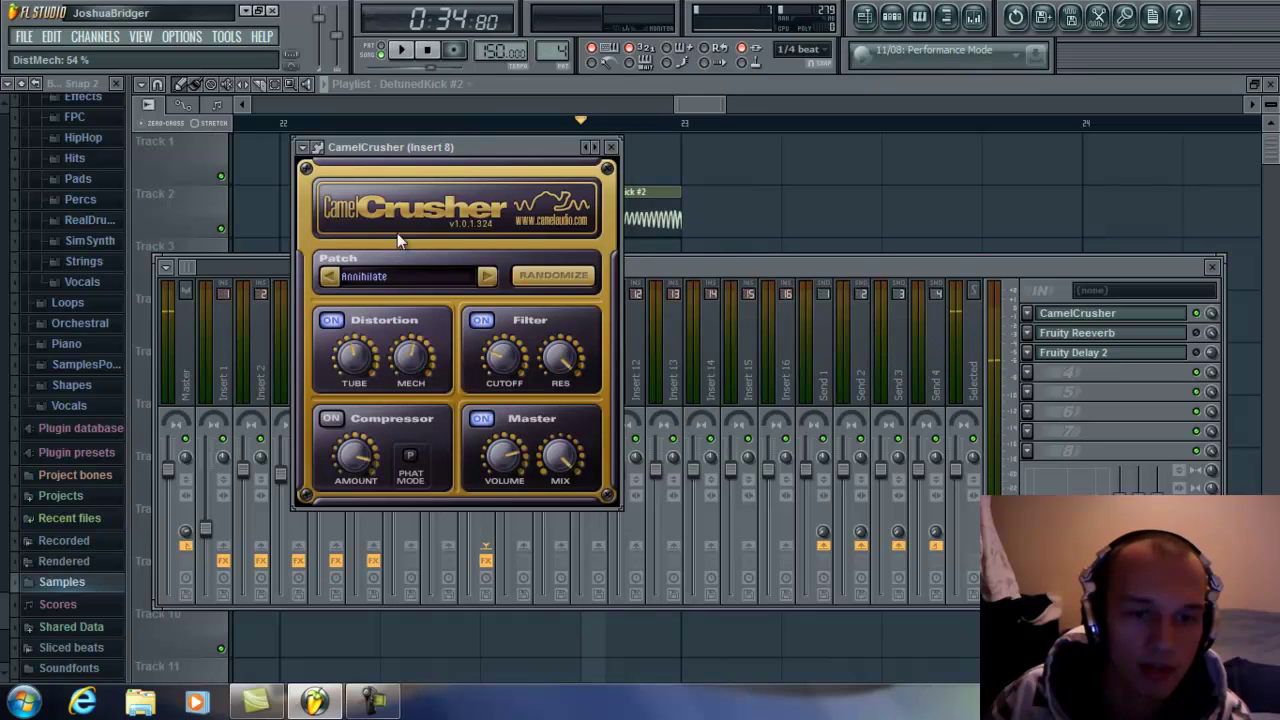
pyautogui.moveTo(410, 358); pyautogui.dragTo(404, 487)
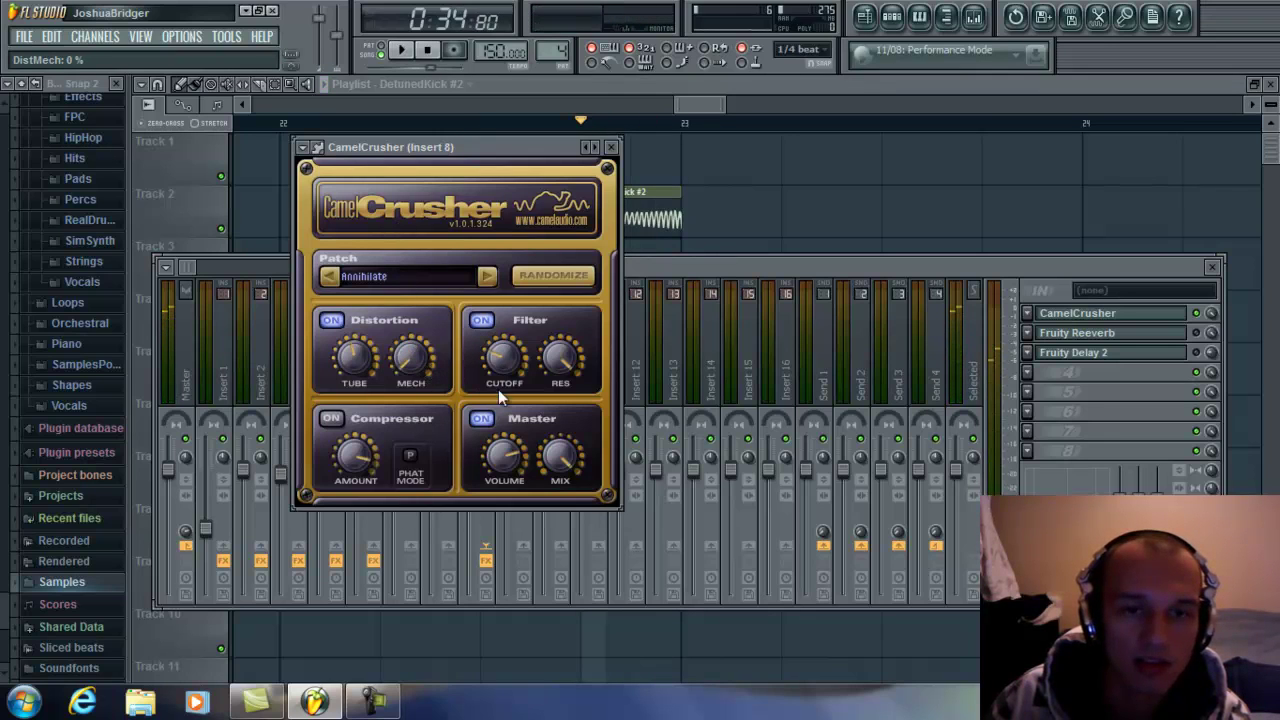
# - Switch Fruity Reeverb and Fruity Delay 2 back on, check their mix levels, and play the clip through the full effect chain
pyautogui.click(1203, 342)
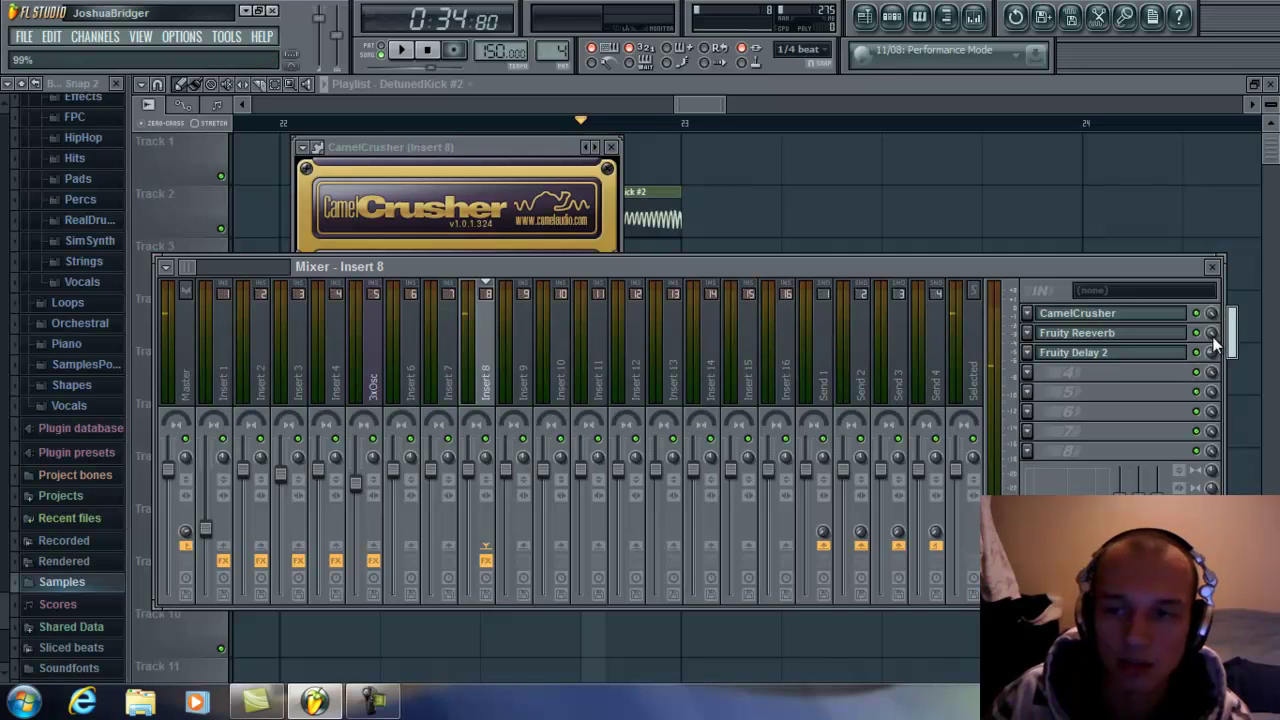
pyautogui.moveTo(1213, 343); pyautogui.dragTo(1217, 358)
pyautogui.press('space')
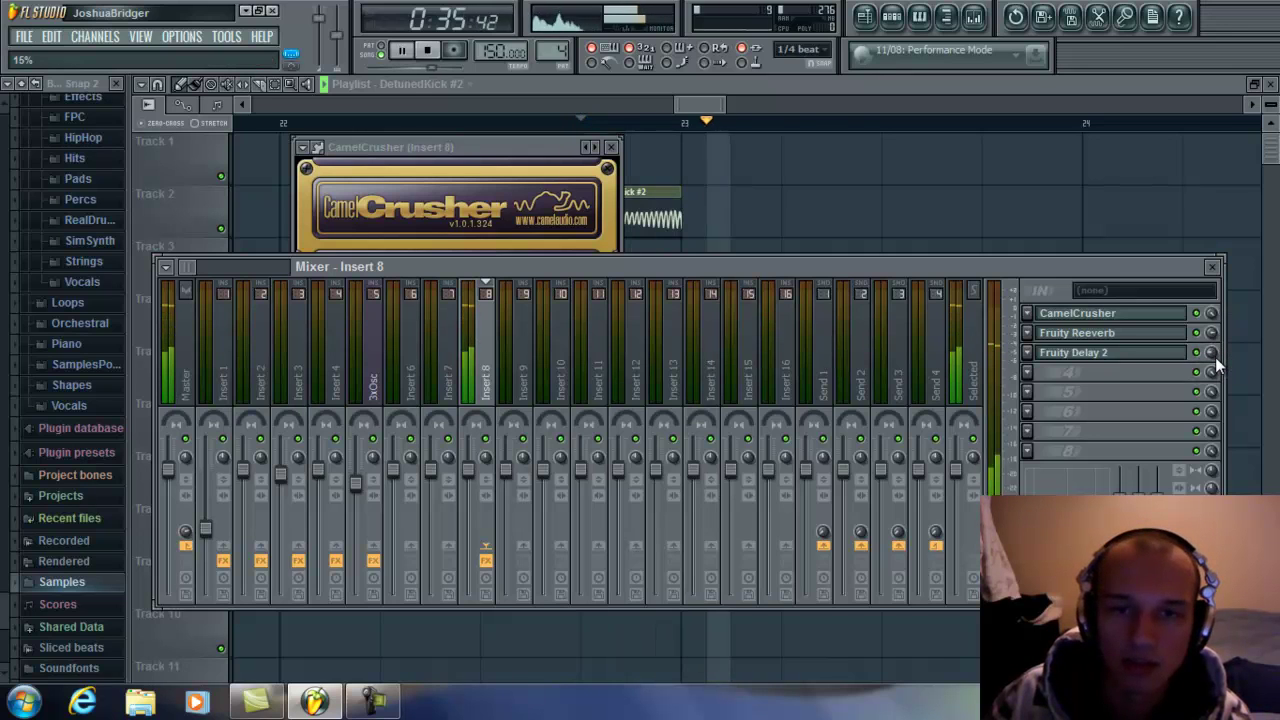
pyautogui.press('space')
# - Return to the Playlist, extend the end of the DetunedKick #2 clip past bar 23, and play it before and after the change
pyautogui.click(982, 85)
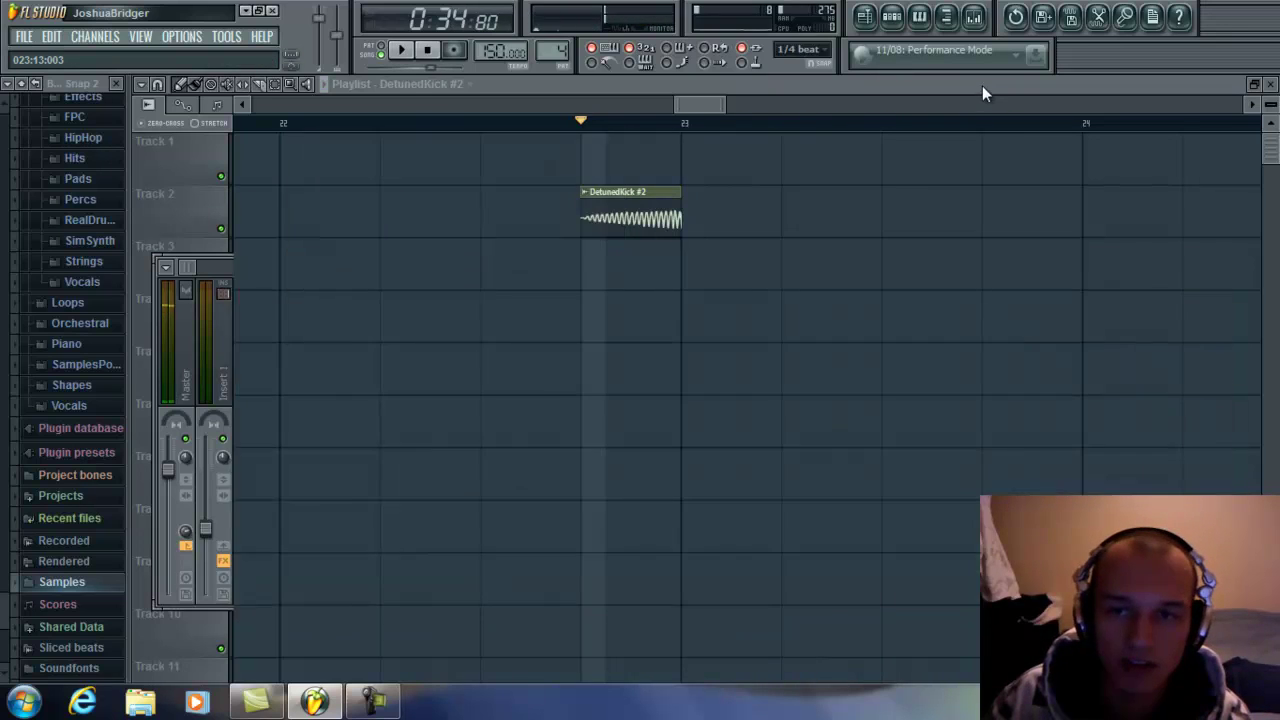
pyautogui.press('space')
pyautogui.press('space')
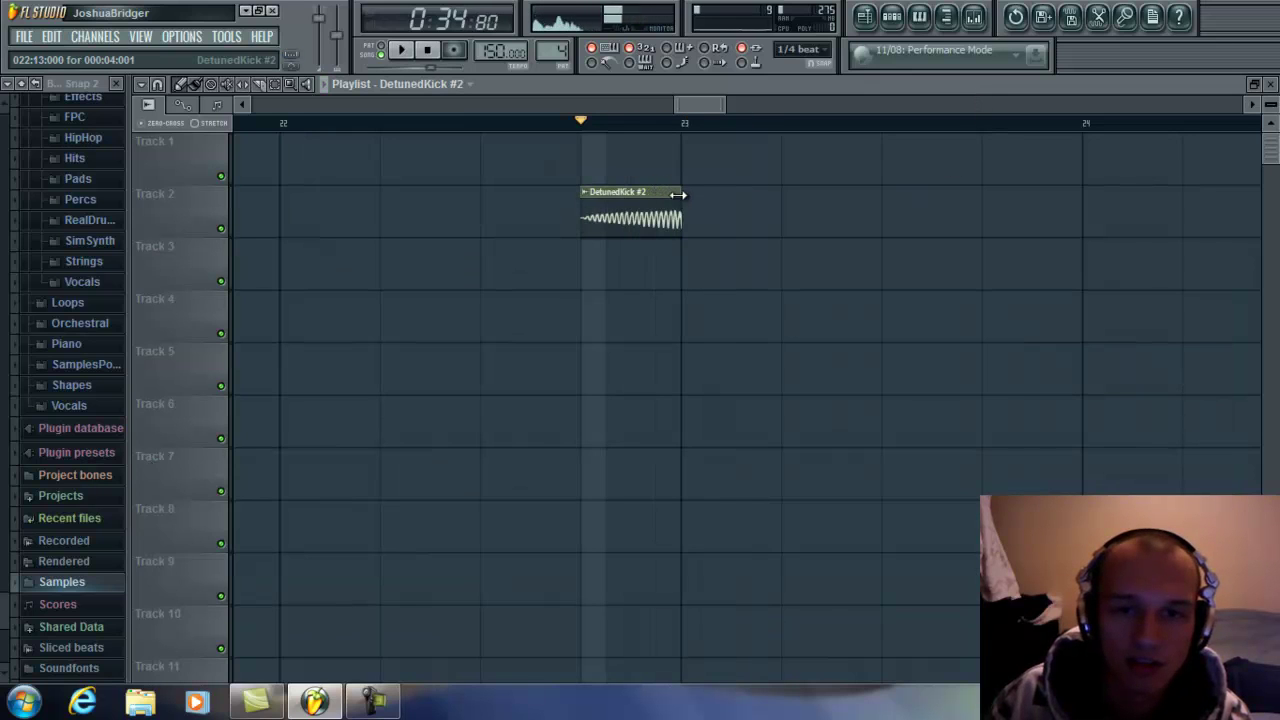
pyautogui.moveTo(683, 208); pyautogui.dragTo(706, 208)
pyautogui.press('space')
pyautogui.press('space')
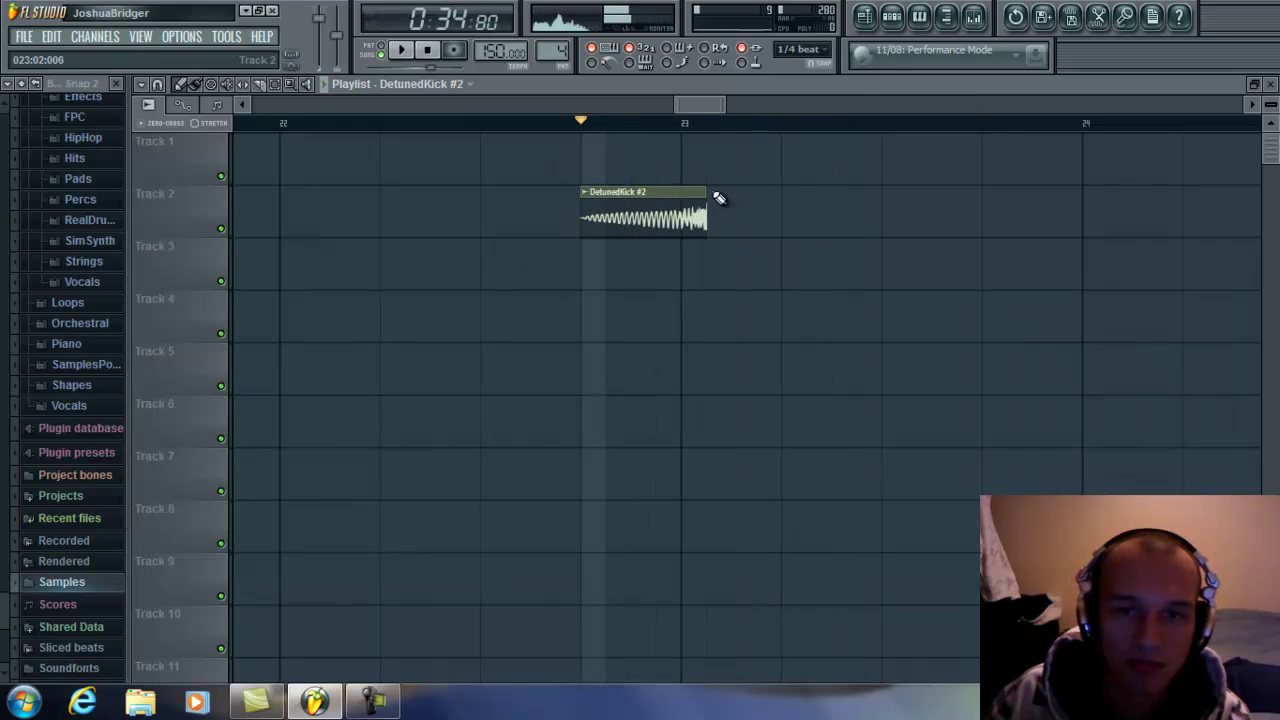
# - Set the Playlist snap to (none) for fine positioning of the DetunedKick #2 clip
pyautogui.scroll(2, 702, 136)
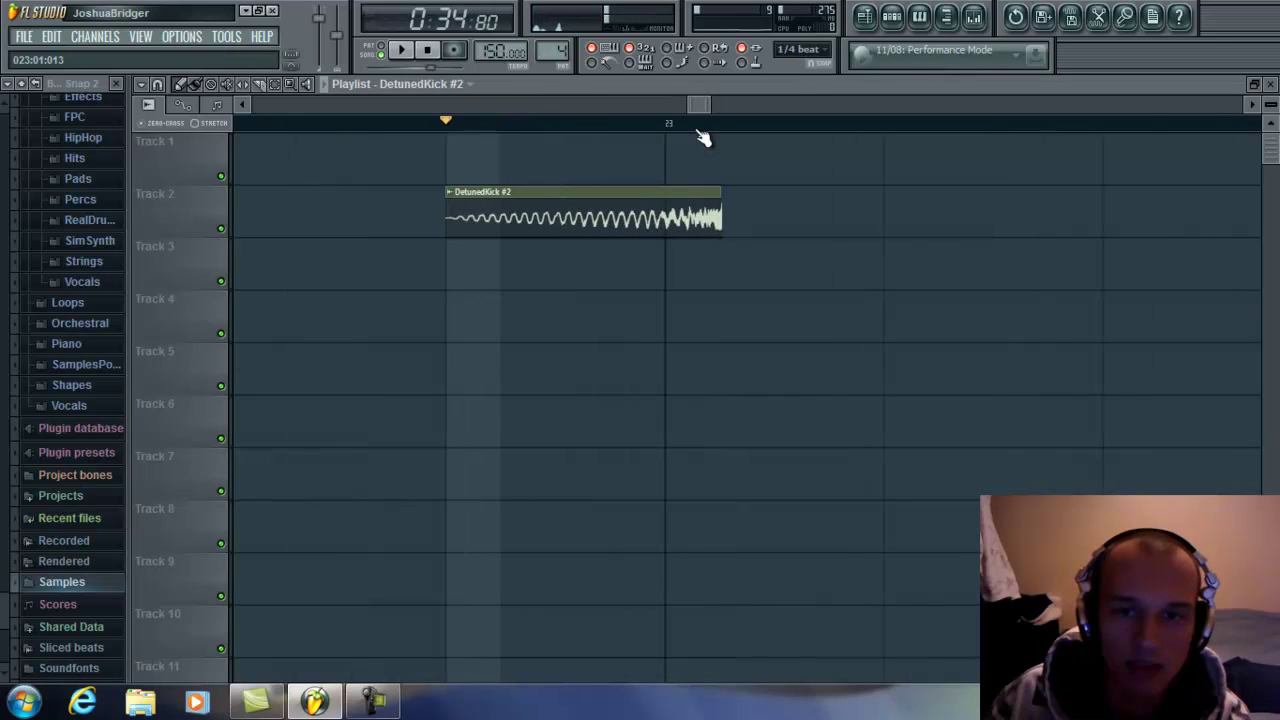
pyautogui.click(143, 84)
pyautogui.moveTo(176, 158)
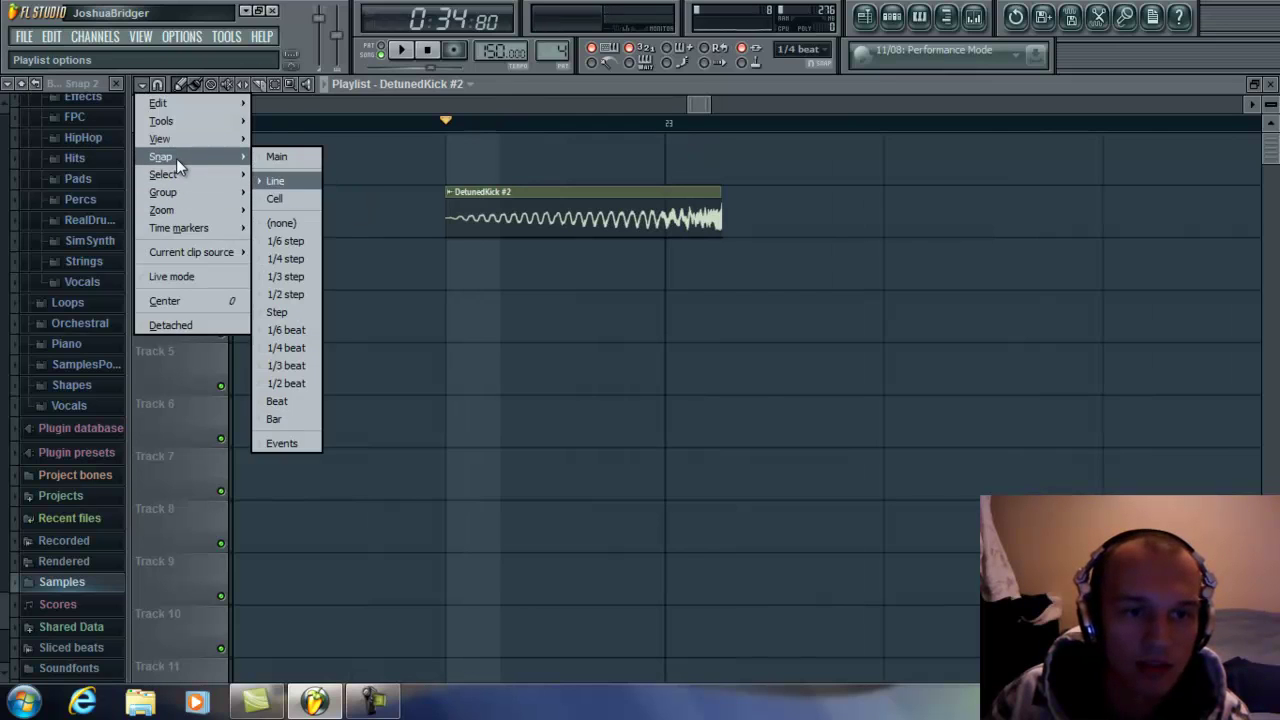
pyautogui.click(296, 222)
# - Shorten and shift the DetunedKick #2 clip so it ends at bar 23, and play from just before its start
pyautogui.moveTo(722, 193); pyautogui.dragTo(623, 191)
pyautogui.click(398, 122)
pyautogui.press('space')
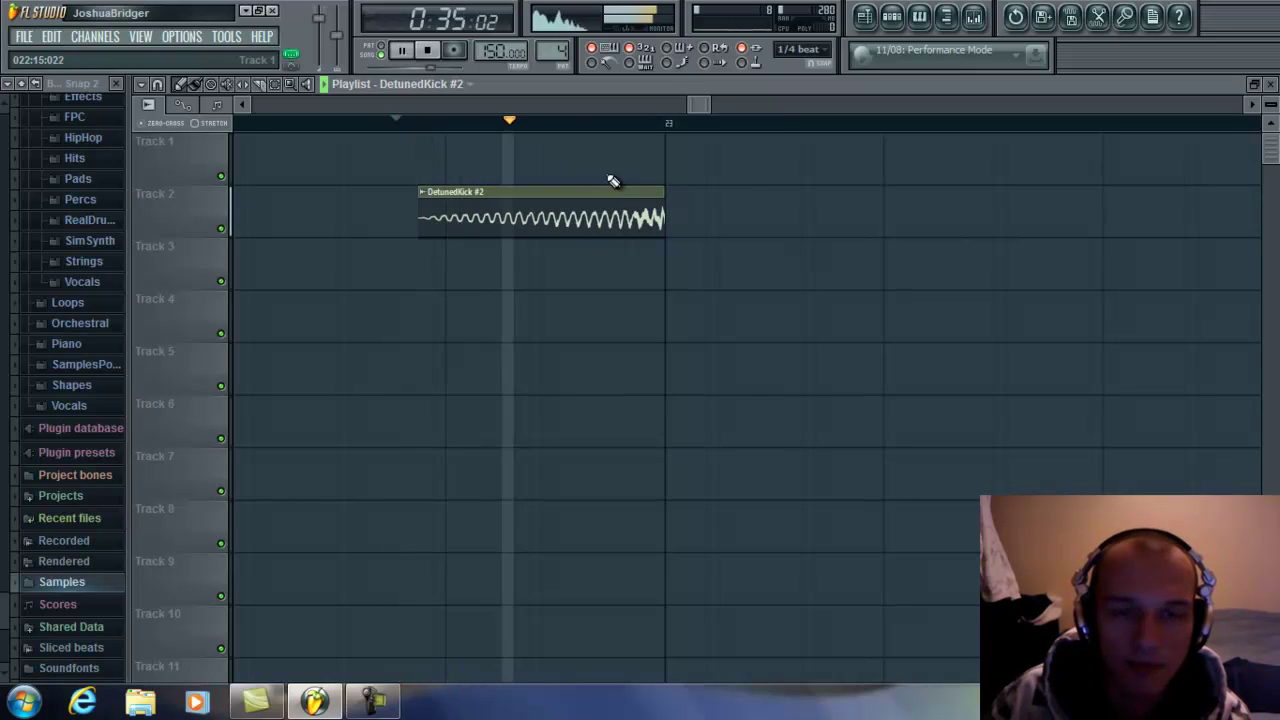
# - Stop playback and delete the DetunedKick #2 clip from Track 2 in the Playlist
pyautogui.press('space')
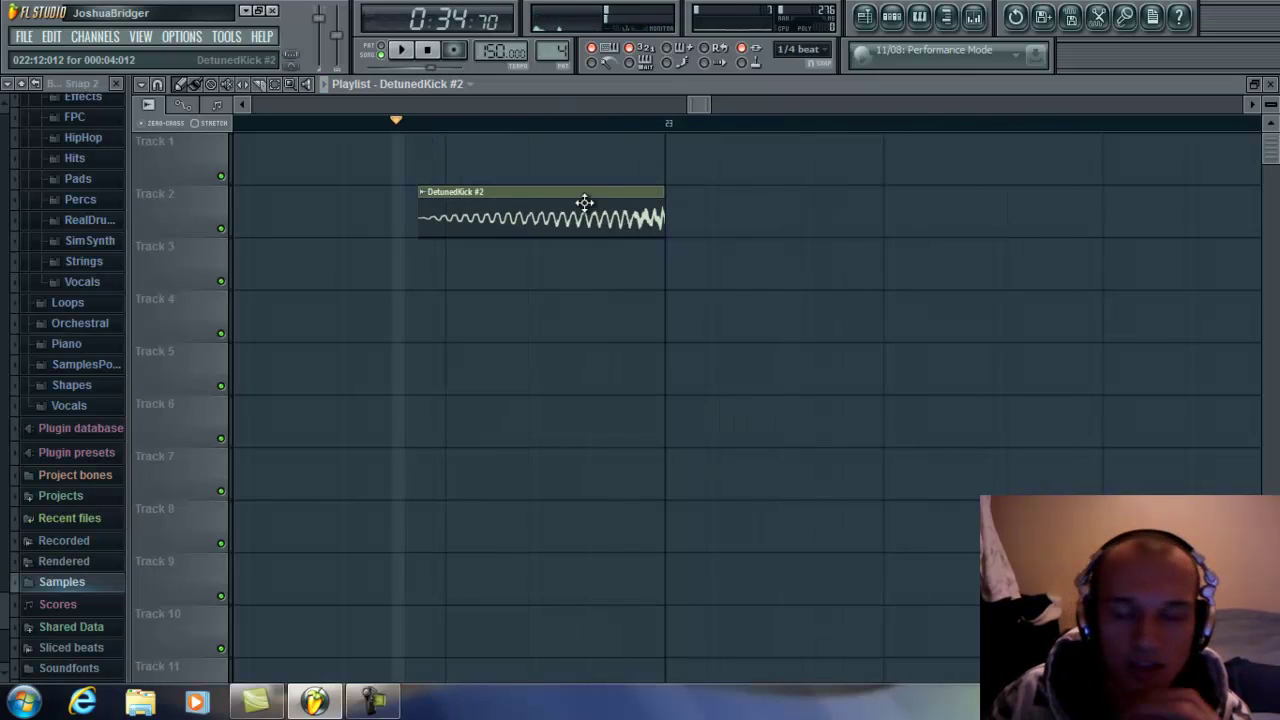
pyautogui.scroll(-5, 591, 127)
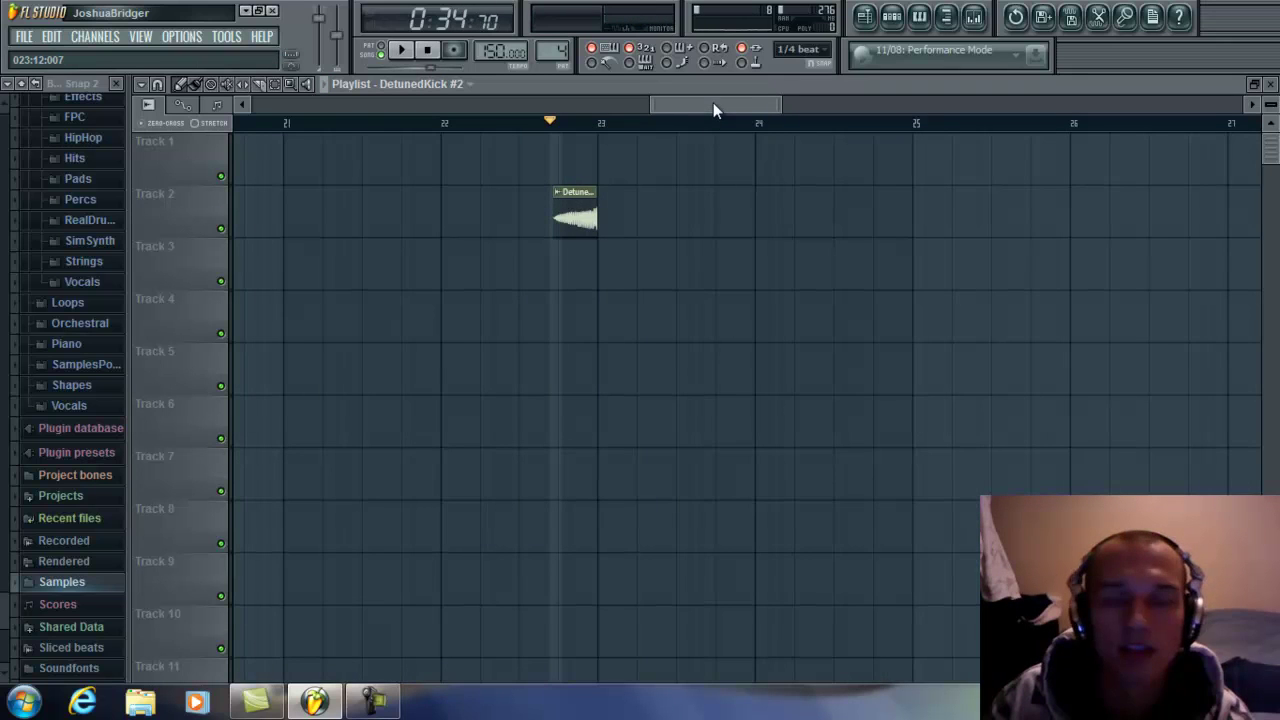
pyautogui.scroll(-5, 720, 131)
pyautogui.rightClick(662, 212)
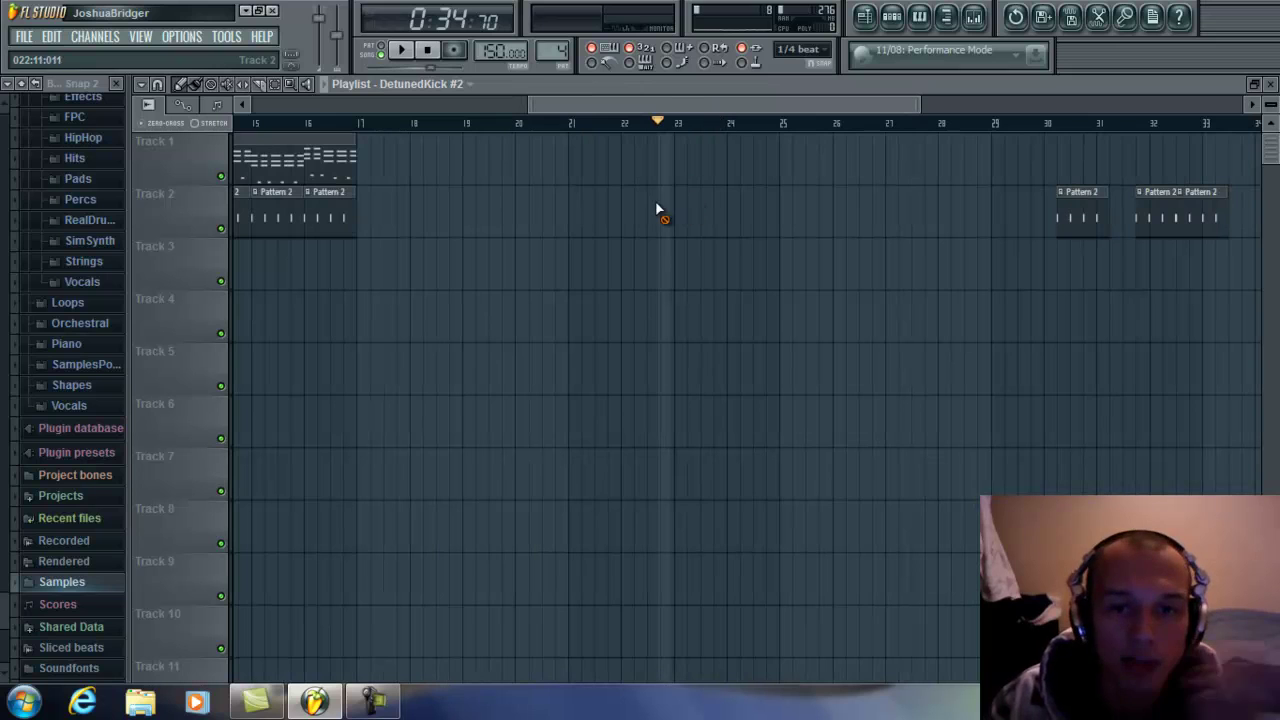
# - Delete the stray Pattern 2 clips between about bars 30 and 34 on Track 2, keeping the main arrangement
pyautogui.moveTo(696, 105); pyautogui.dragTo(300, 106)
pyautogui.scroll(-3, 433, 132)
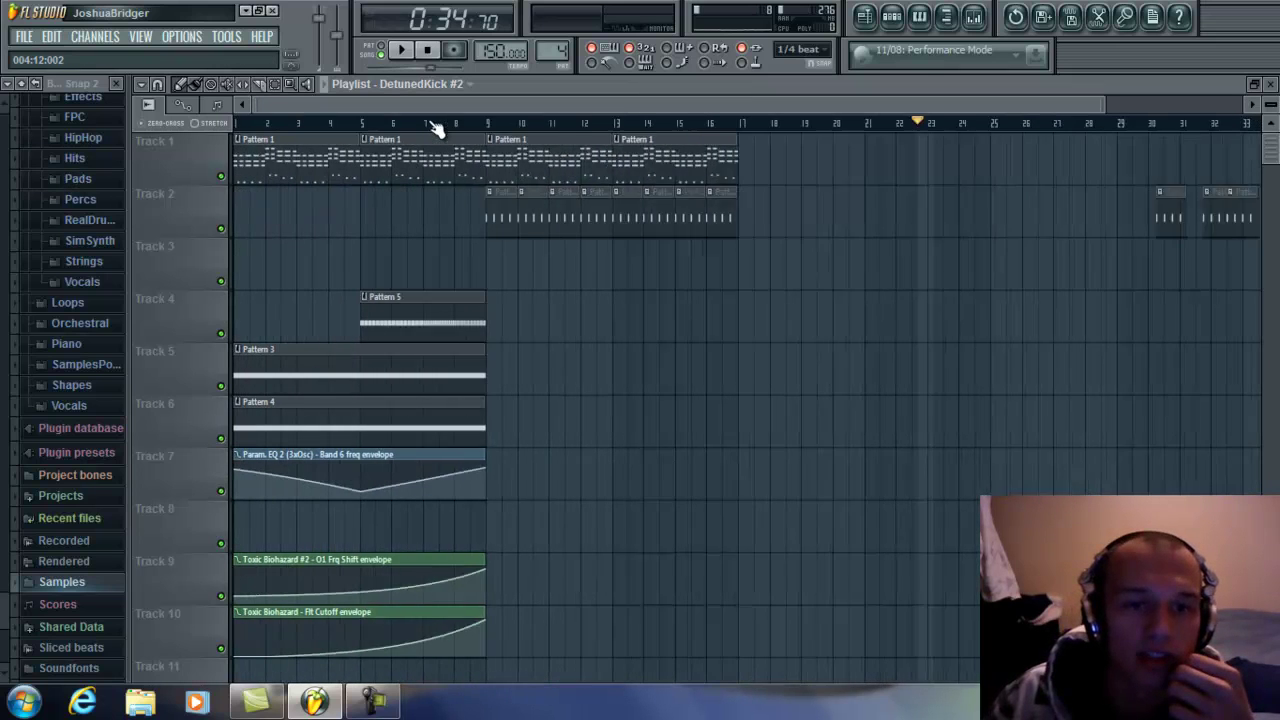
pyautogui.scroll(-2, 435, 130)
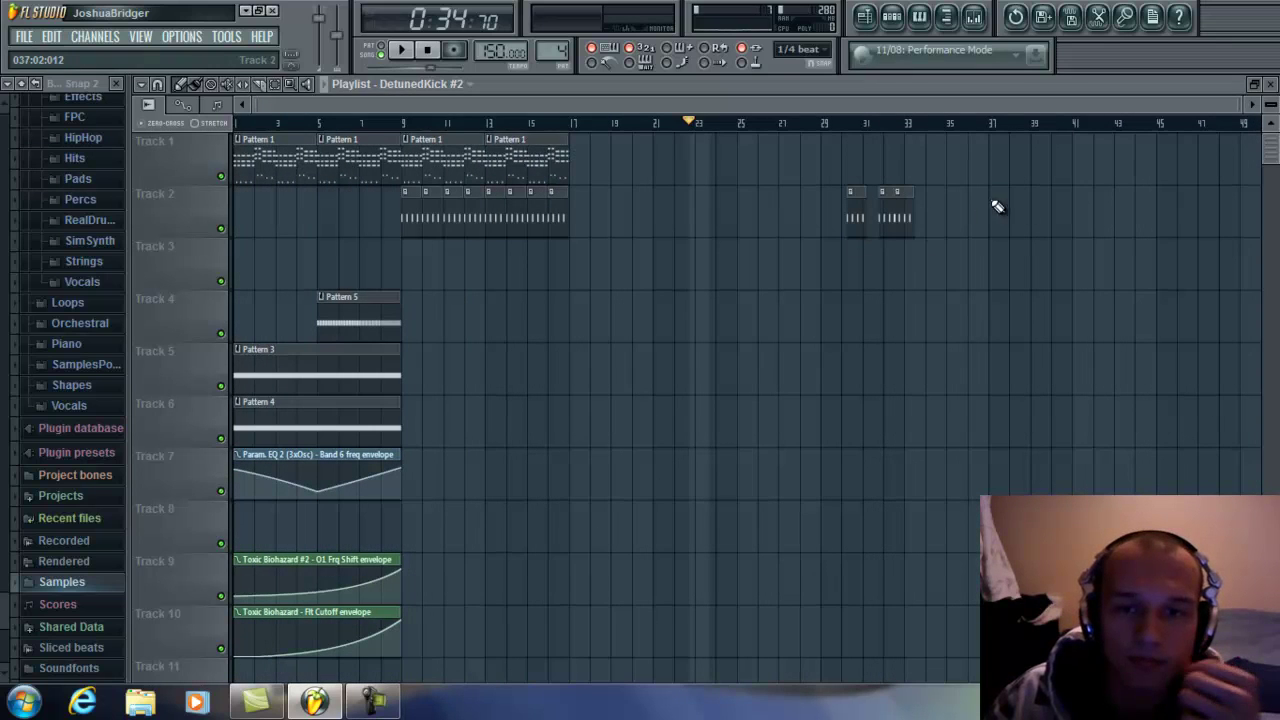
pyautogui.rightClick(895, 212)
pyautogui.rightClick(855, 212)
pyautogui.scroll(-3, 746, 223)
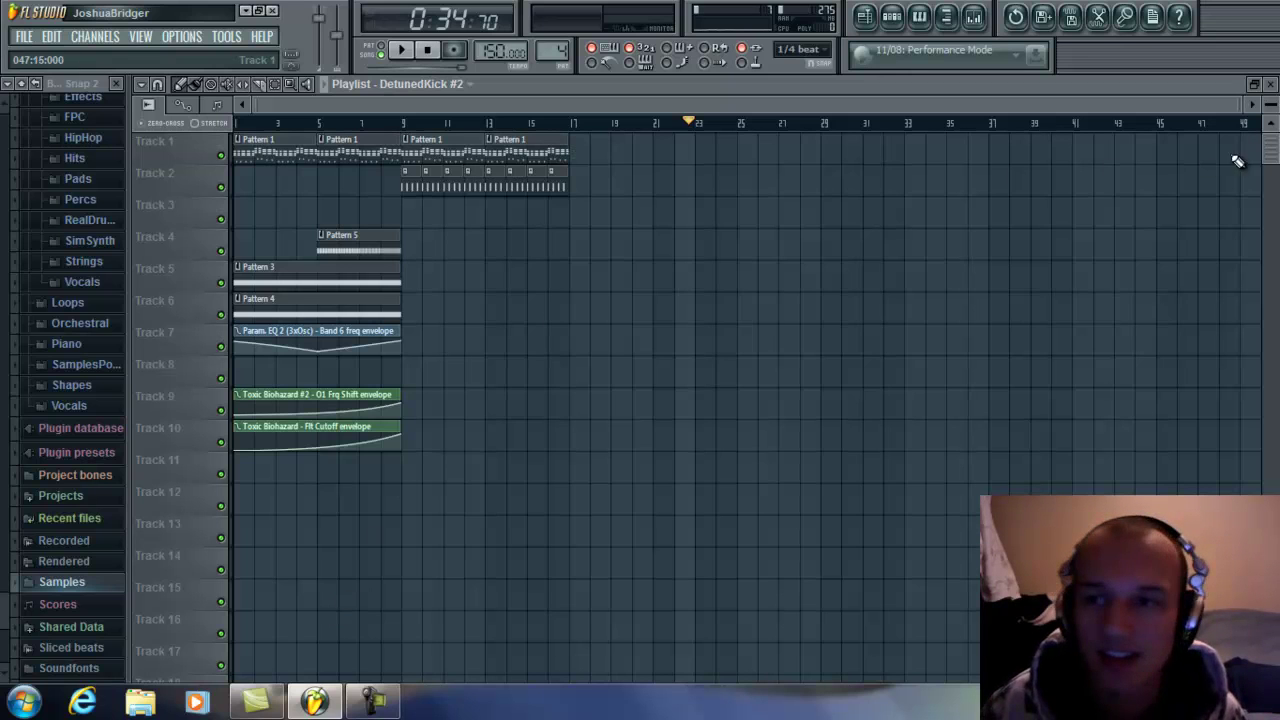
# - Restore the Playlist to a floating window, and close the CamelCrusher, channel settings, Piano roll and Playlist windows
pyautogui.moveTo(1243, 103); pyautogui.dragTo(862, 104)
pyautogui.doubleClick(857, 91)
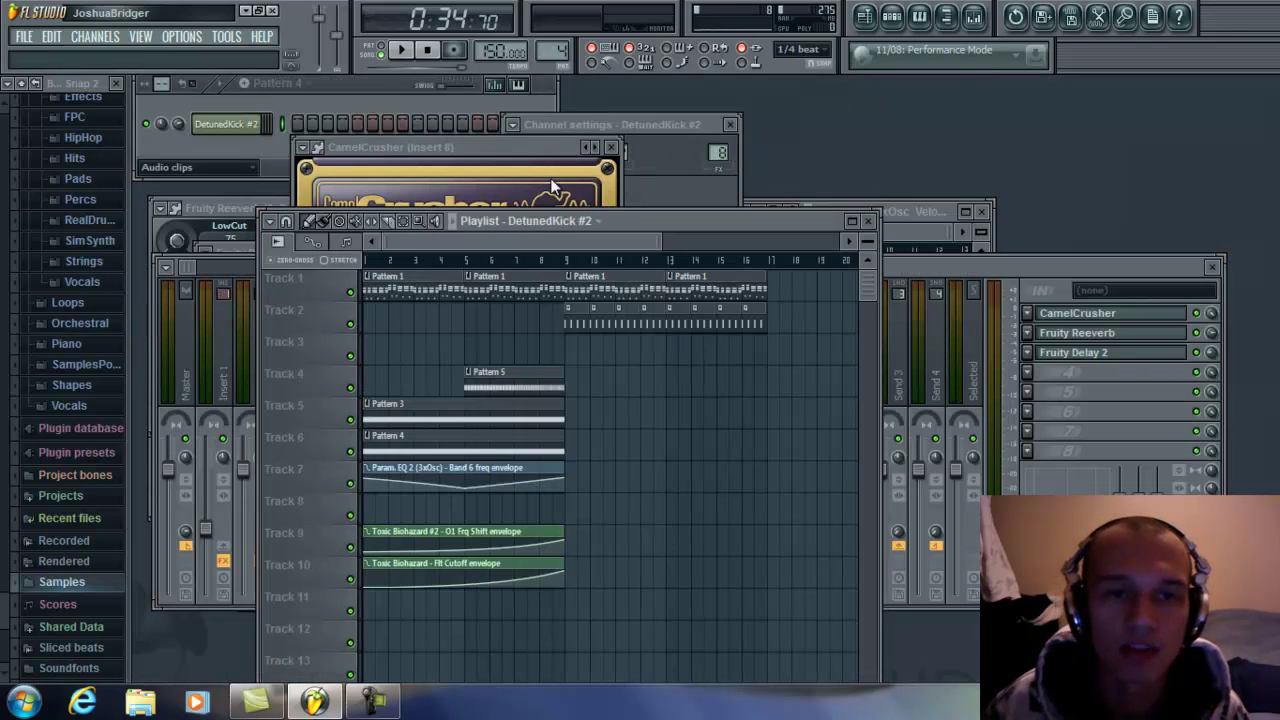
pyautogui.click(598, 174)
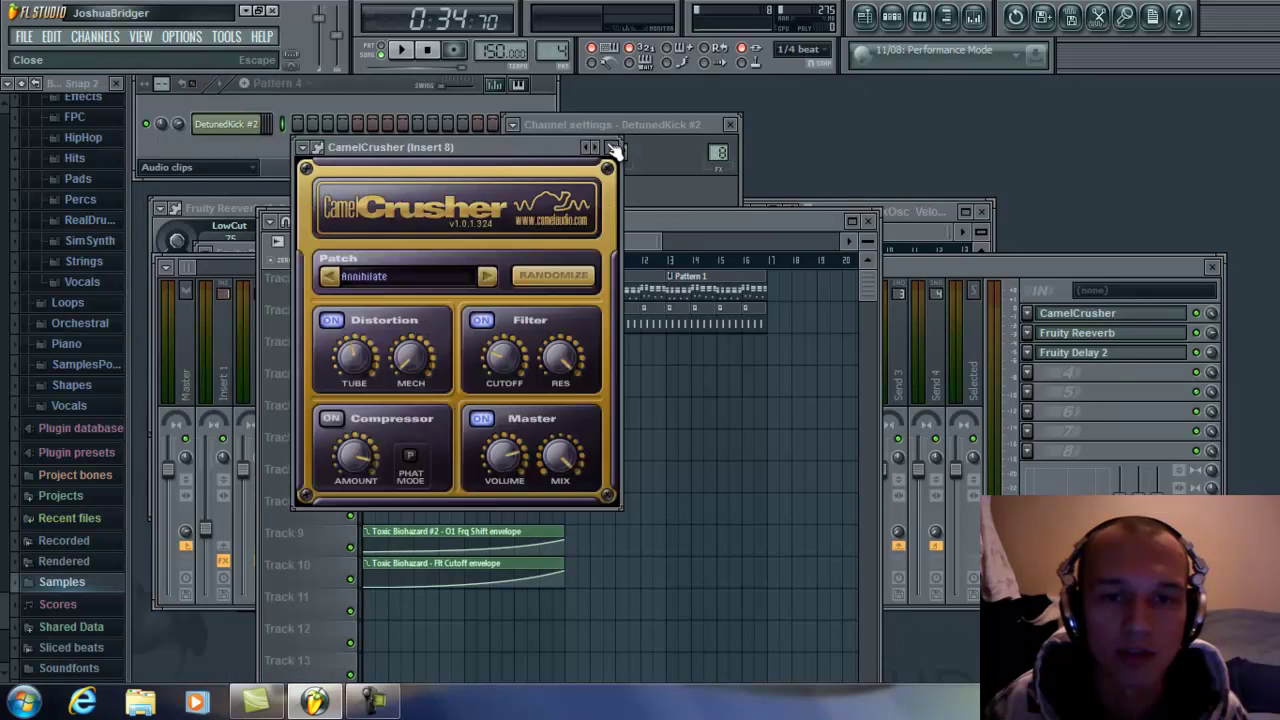
pyautogui.click(611, 147)
pyautogui.click(730, 126)
pyautogui.click(981, 212)
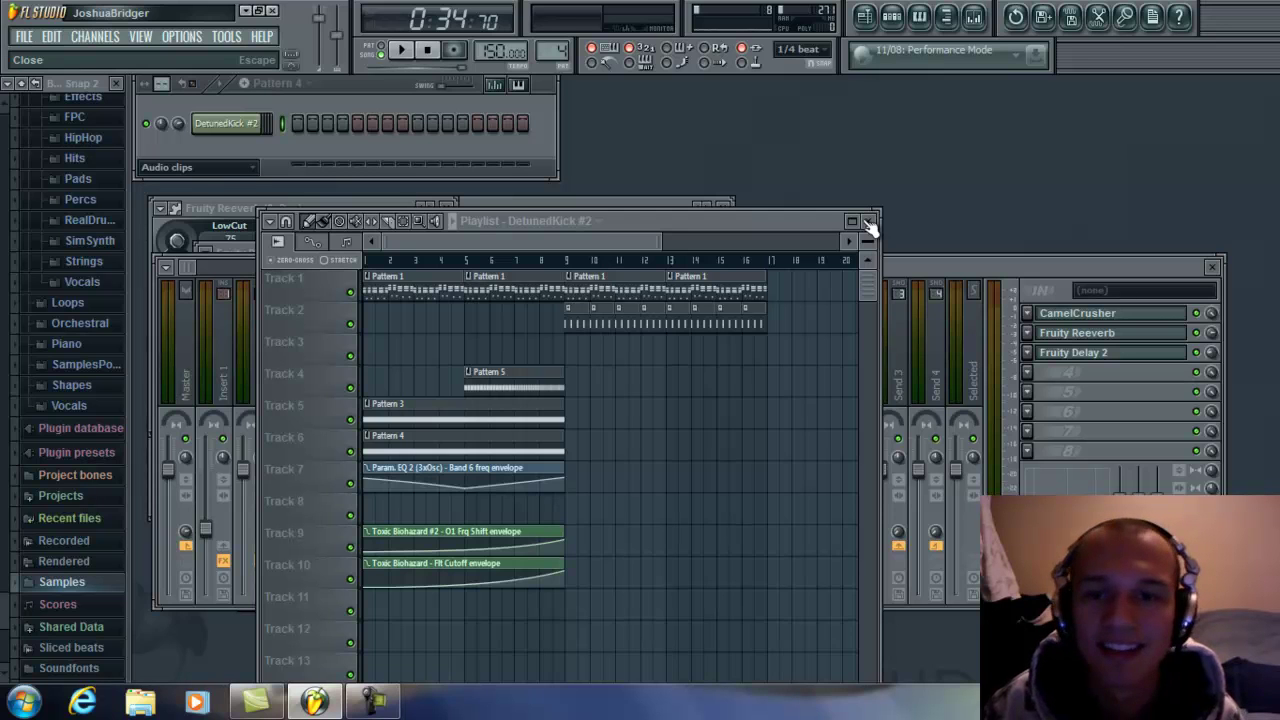
pyautogui.click(869, 222)
# - Close all remaining Fruity Parametric EQ 2, Fruity Delay 2 and Fruity Reeverb windows, keeping the Mixer open
pyautogui.click(657, 228)
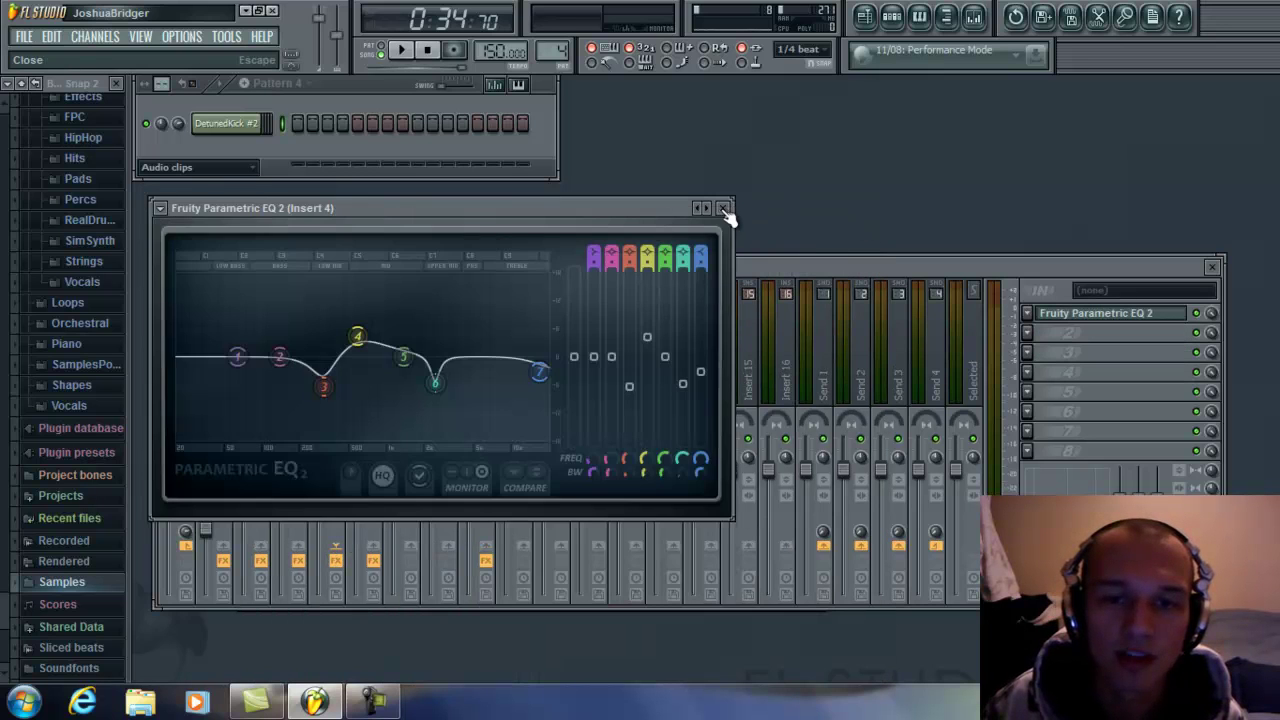
pyautogui.click(724, 208)
pyautogui.click(495, 250)
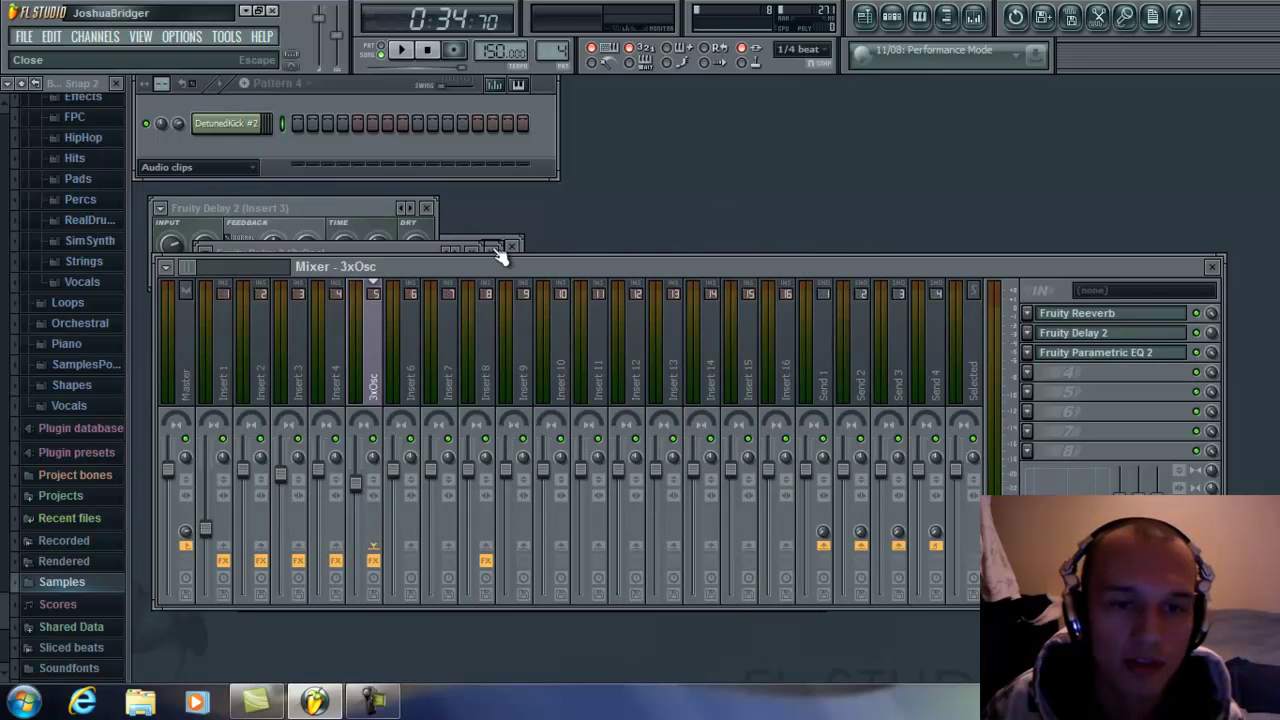
pyautogui.click(520, 250)
pyautogui.click(436, 210)
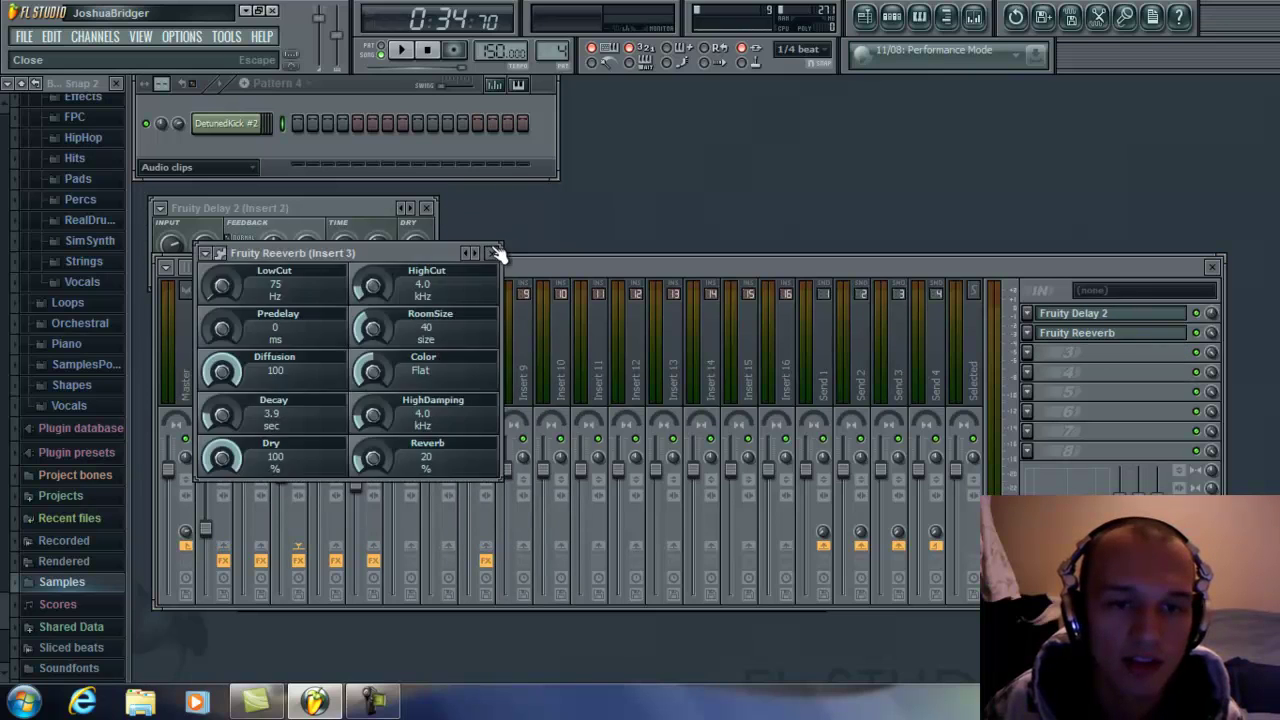
pyautogui.click(427, 208)
pyautogui.click(484, 248)
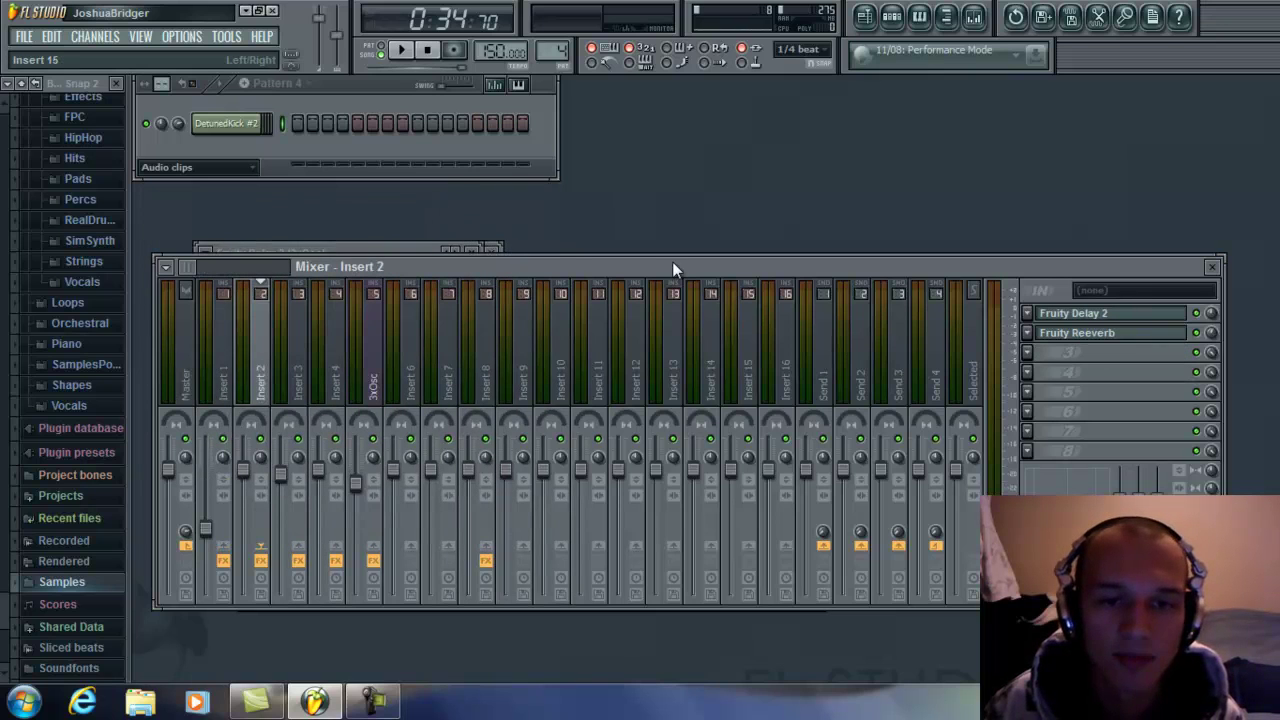
pyautogui.click(496, 250)
pyautogui.click(485, 249)
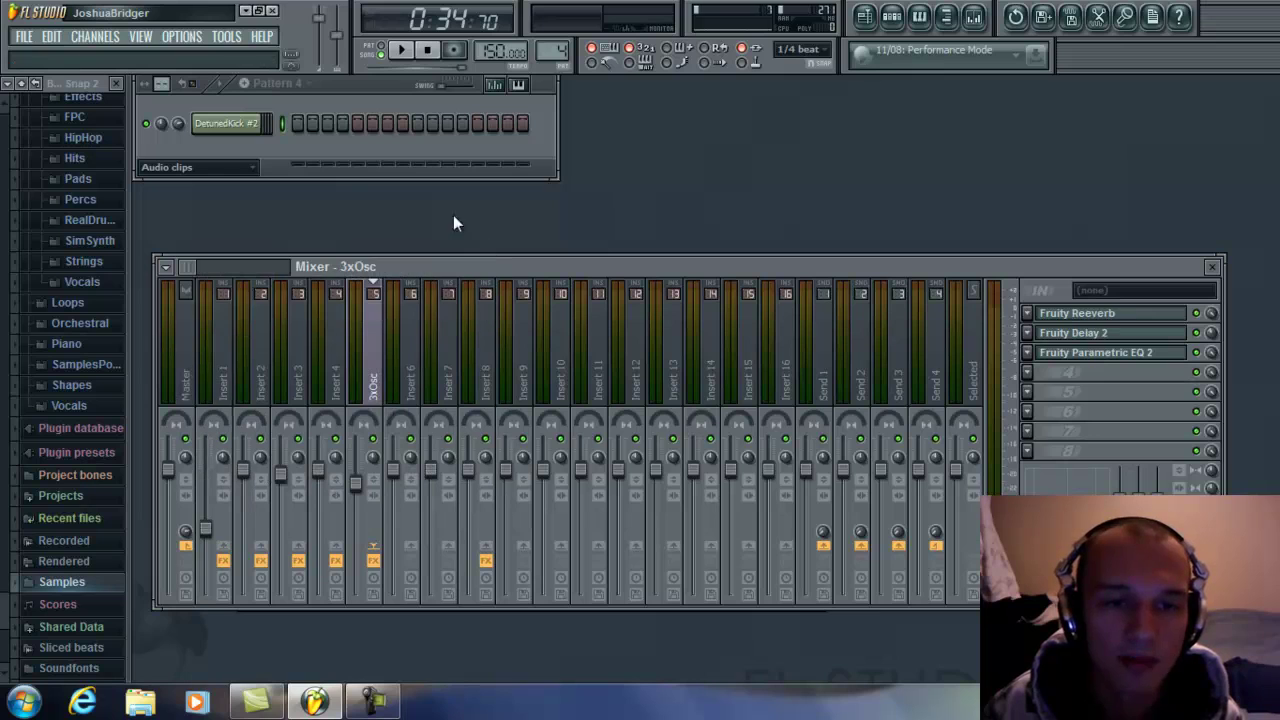
# - Show the Unsorted channel group and open the Toxic Biohazard notes of Pattern 1 in the Piano roll
pyautogui.click(221, 167)
pyautogui.click(233, 247)
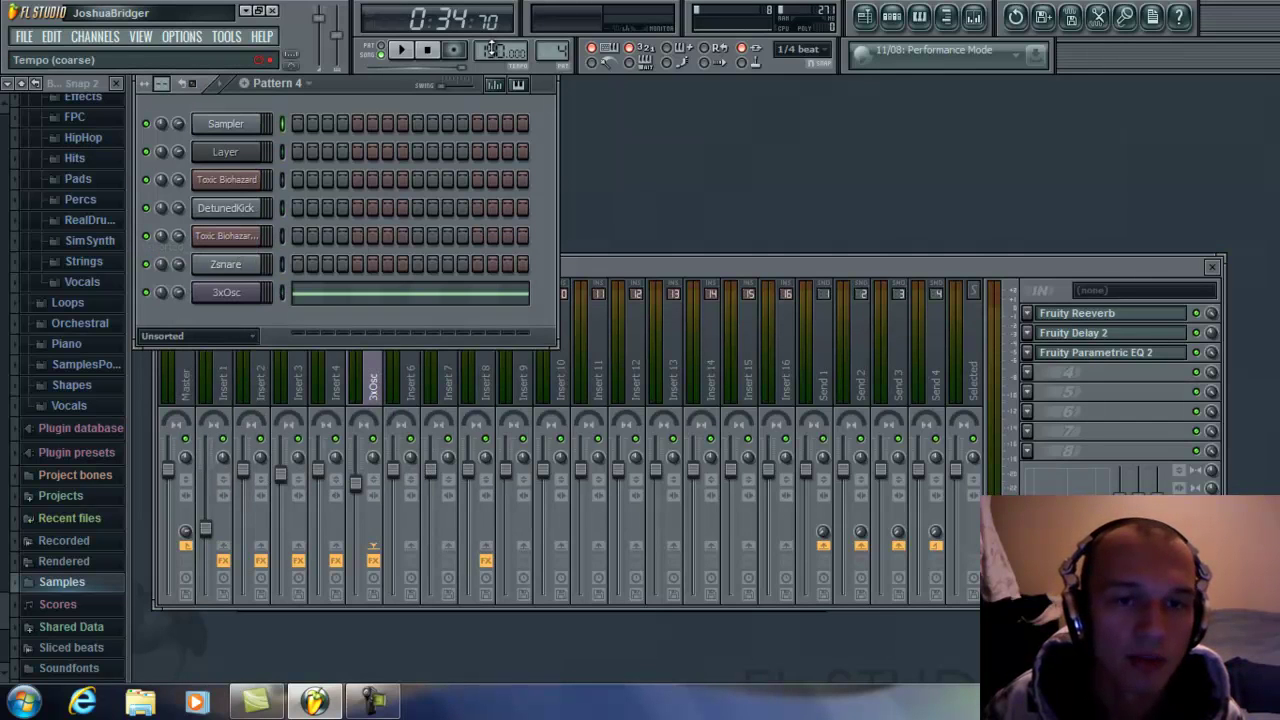
pyautogui.click(440, 183)
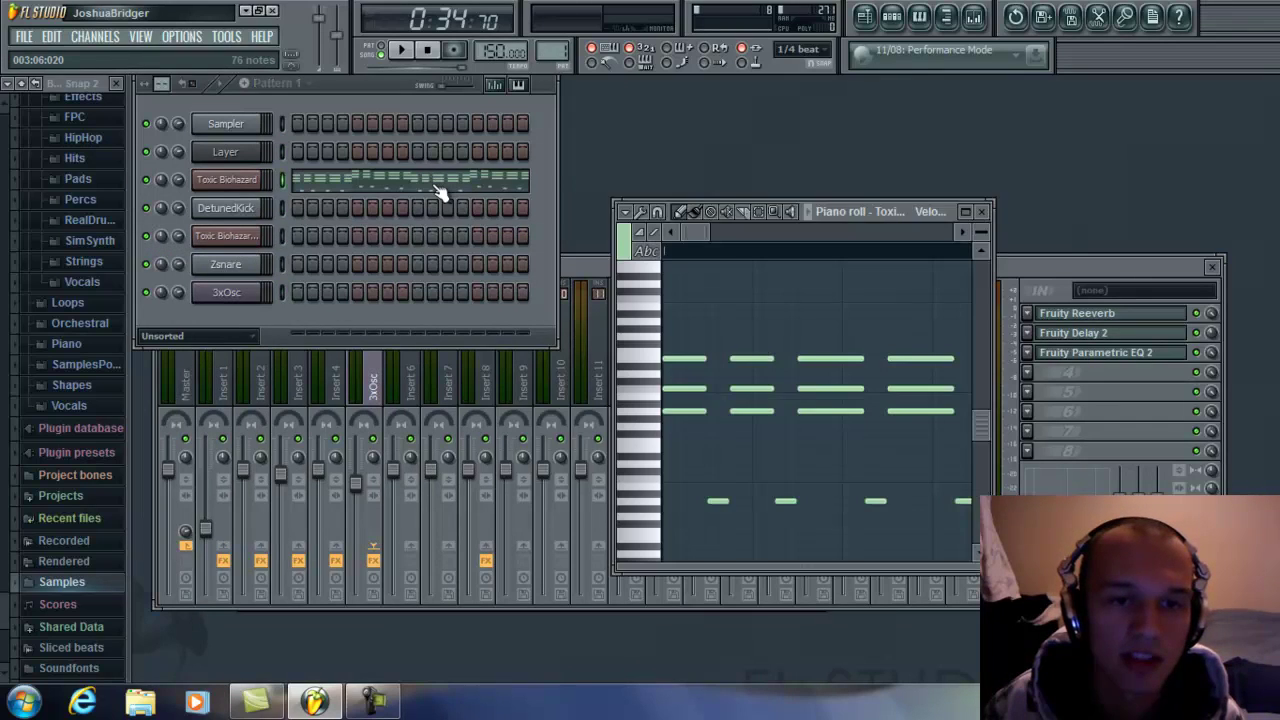
# - Examine the Toxic Biohazard chords and bass notes across bars 1 to 4 in the maximized Piano roll, and restore its window size
pyautogui.click(966, 214)
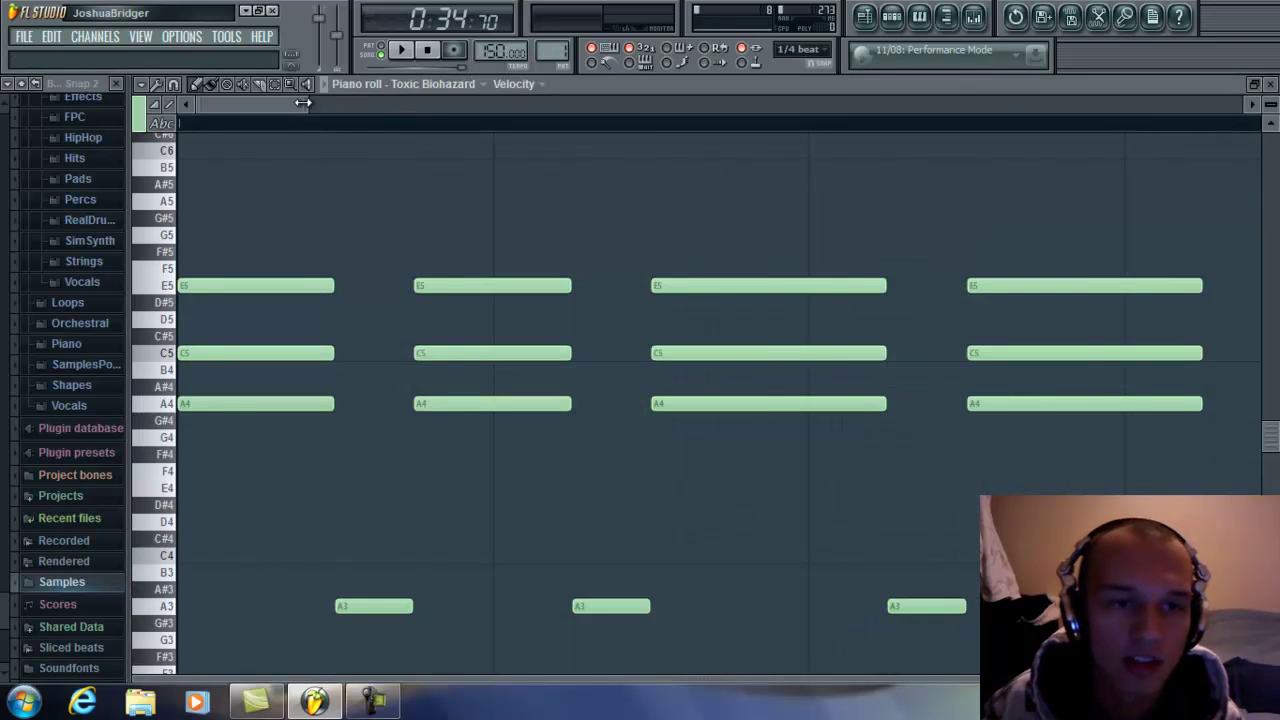
pyautogui.click(531, 108)
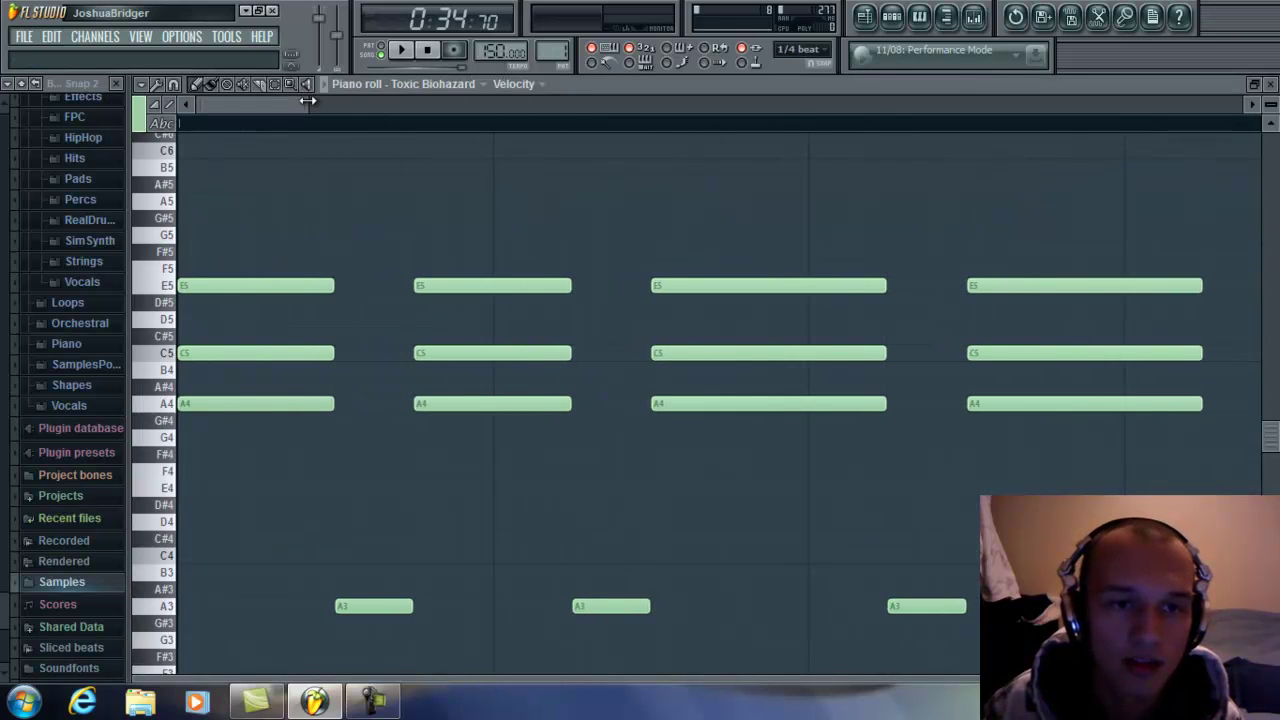
pyautogui.moveTo(309, 100); pyautogui.dragTo(722, 91)
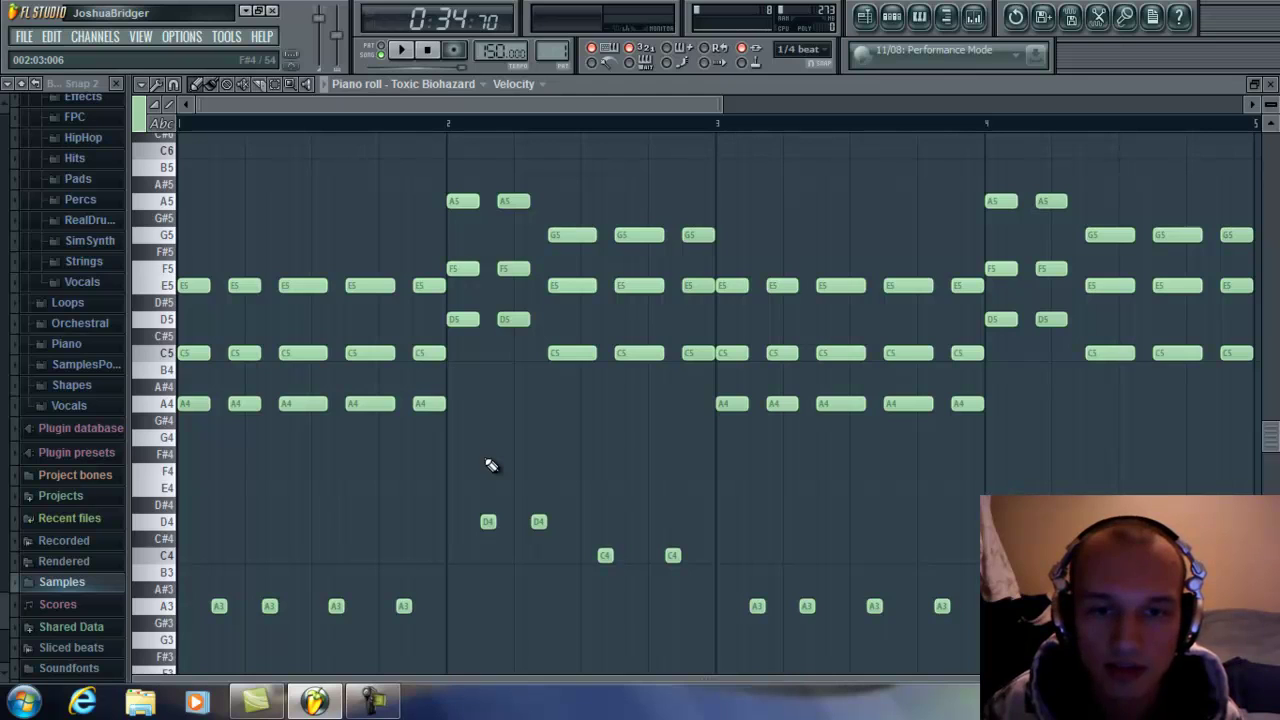
pyautogui.doubleClick(689, 88)
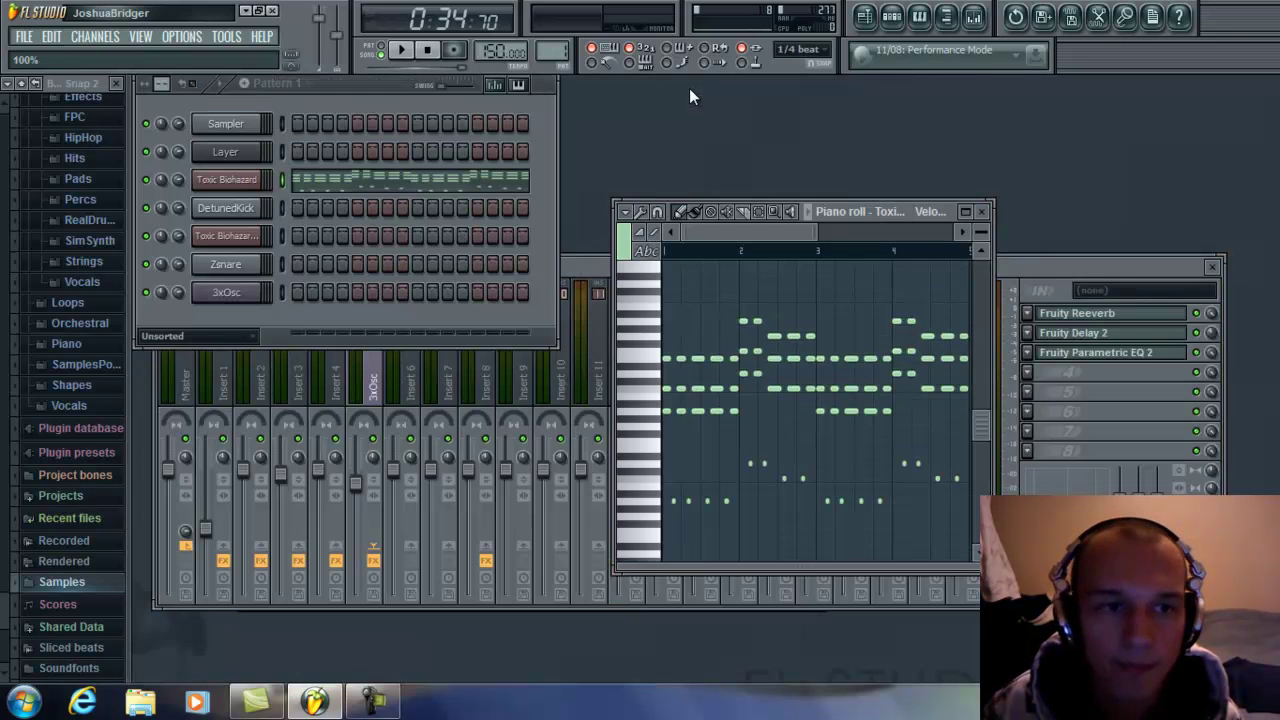
# - Review the Toxic Biohazard, DetunedKick, Toxic Biohazard #2, 3xOsc and Zsnare channel settings in turn, and preview the Zsnare sample
pyautogui.click(228, 182)
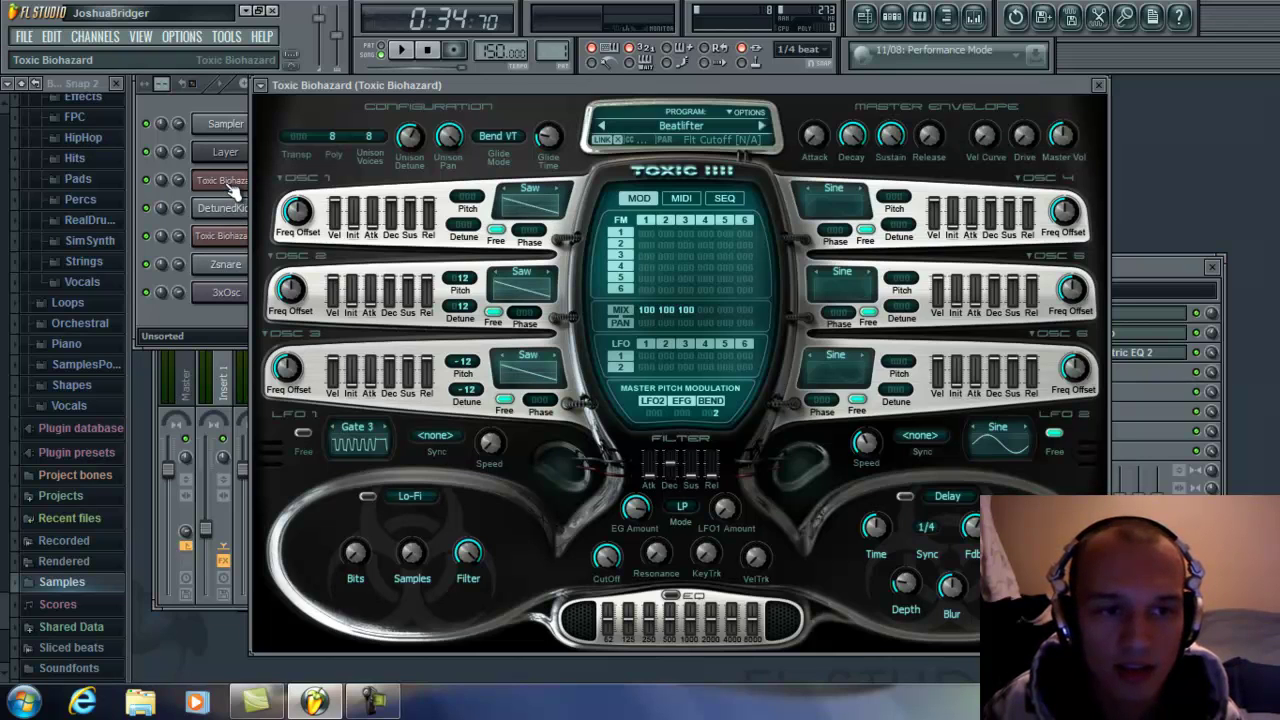
pyautogui.click(234, 214)
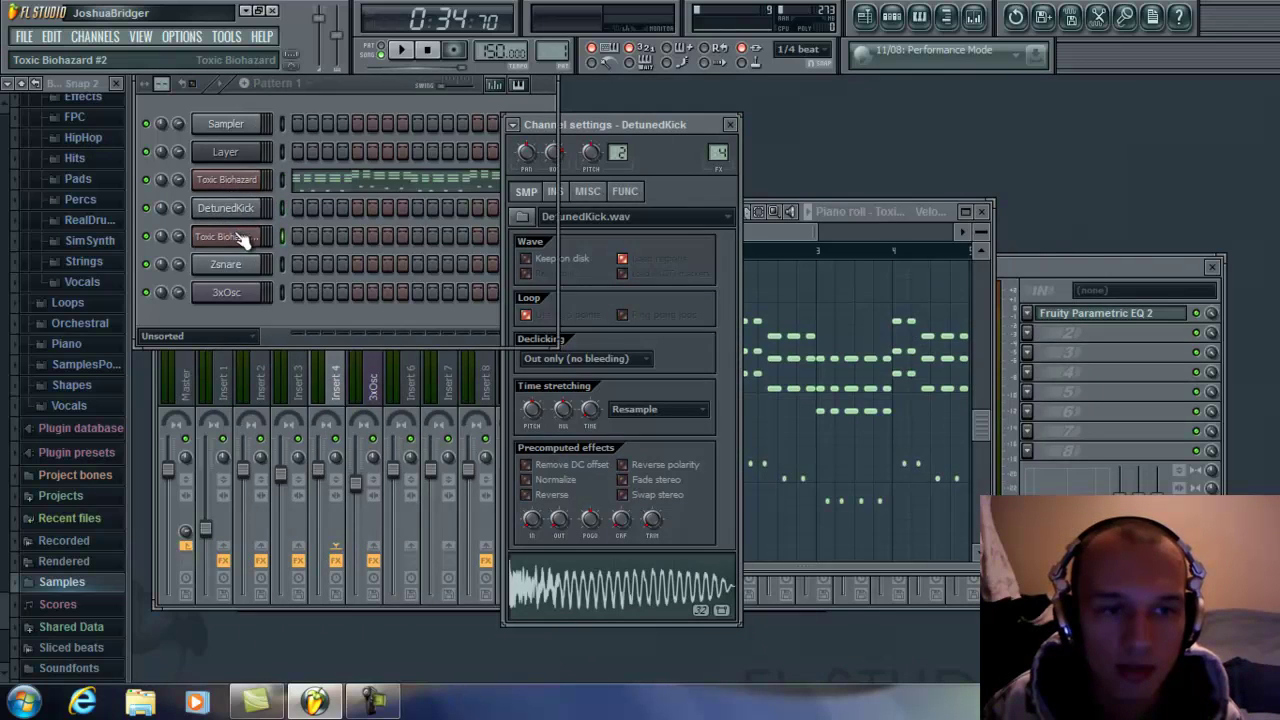
pyautogui.click(238, 238)
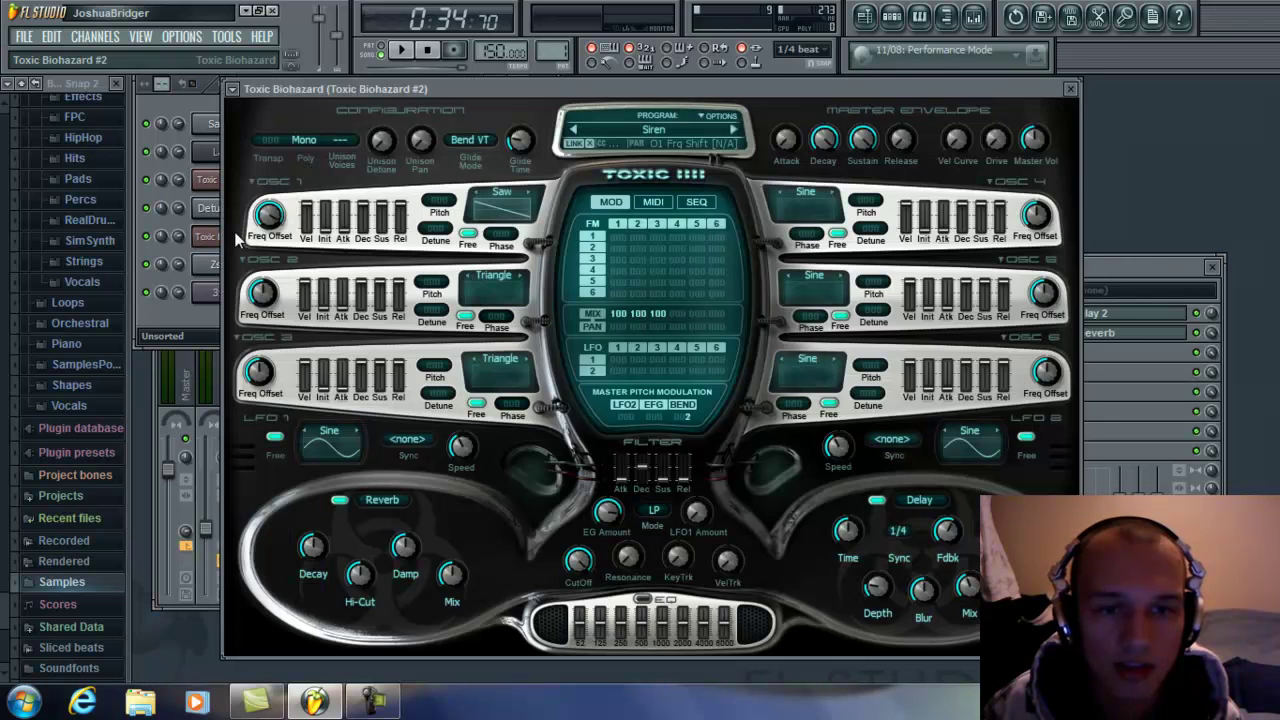
pyautogui.click(222, 294)
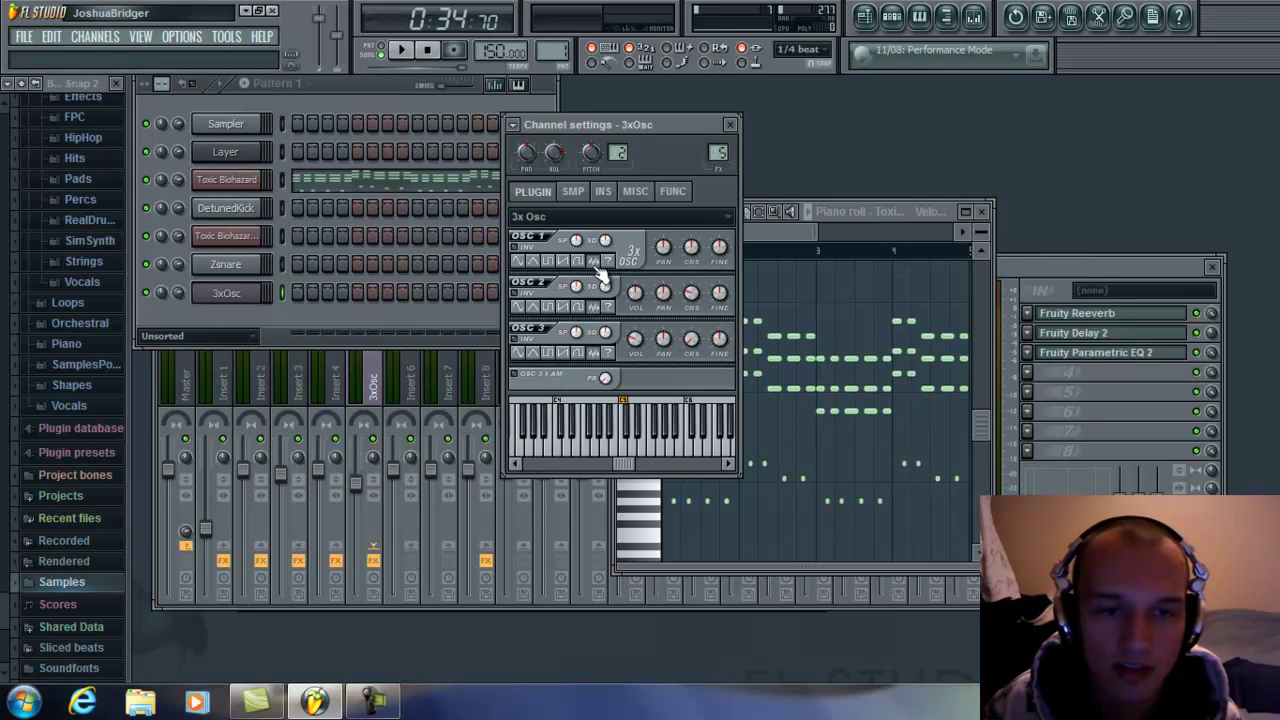
pyautogui.click(240, 265)
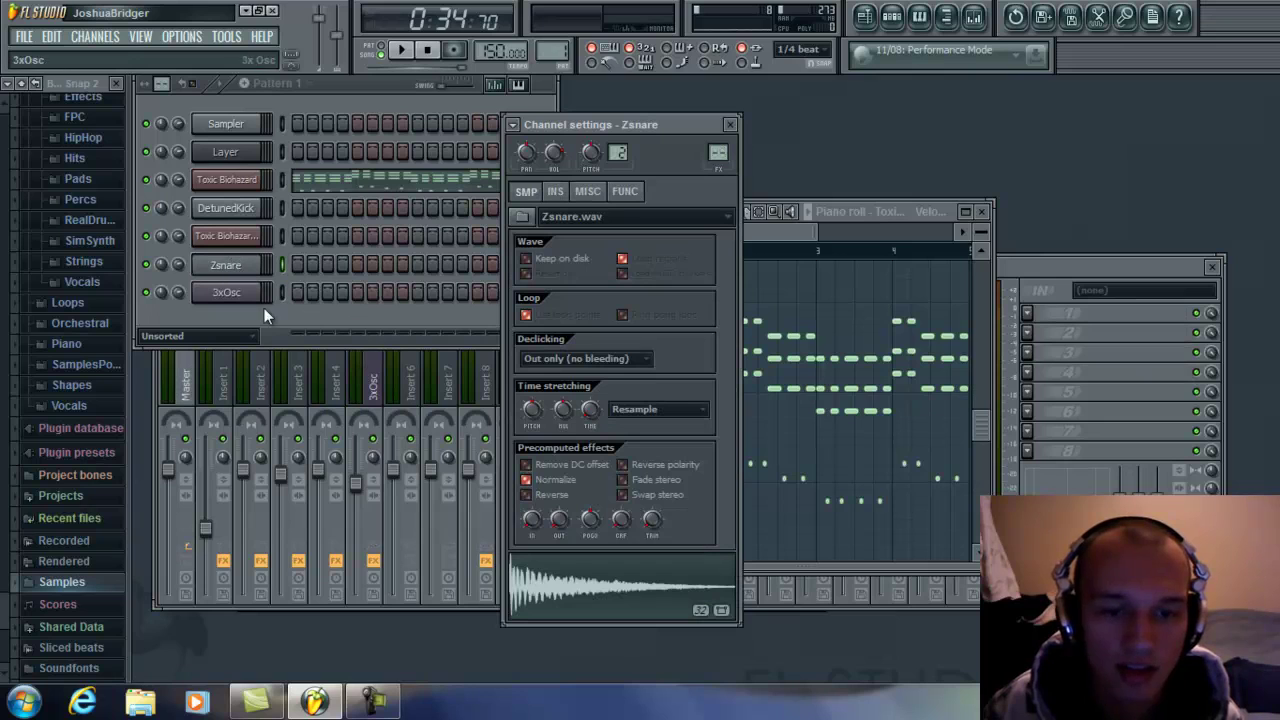
pyautogui.click(585, 571)
# - Add a Drumazon channel, move its plugin window fully into view to inspect the interface, and close the window
pyautogui.click(183, 38)
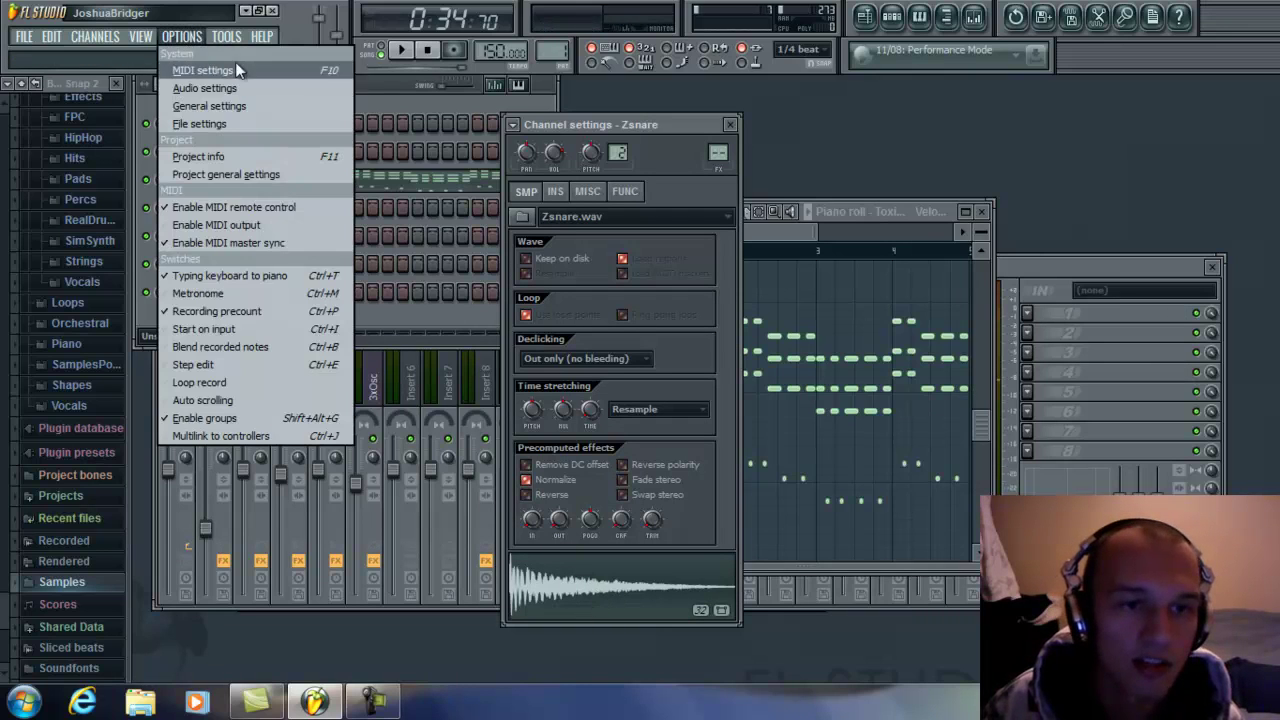
pyautogui.click(390, 318)
pyautogui.click(97, 38)
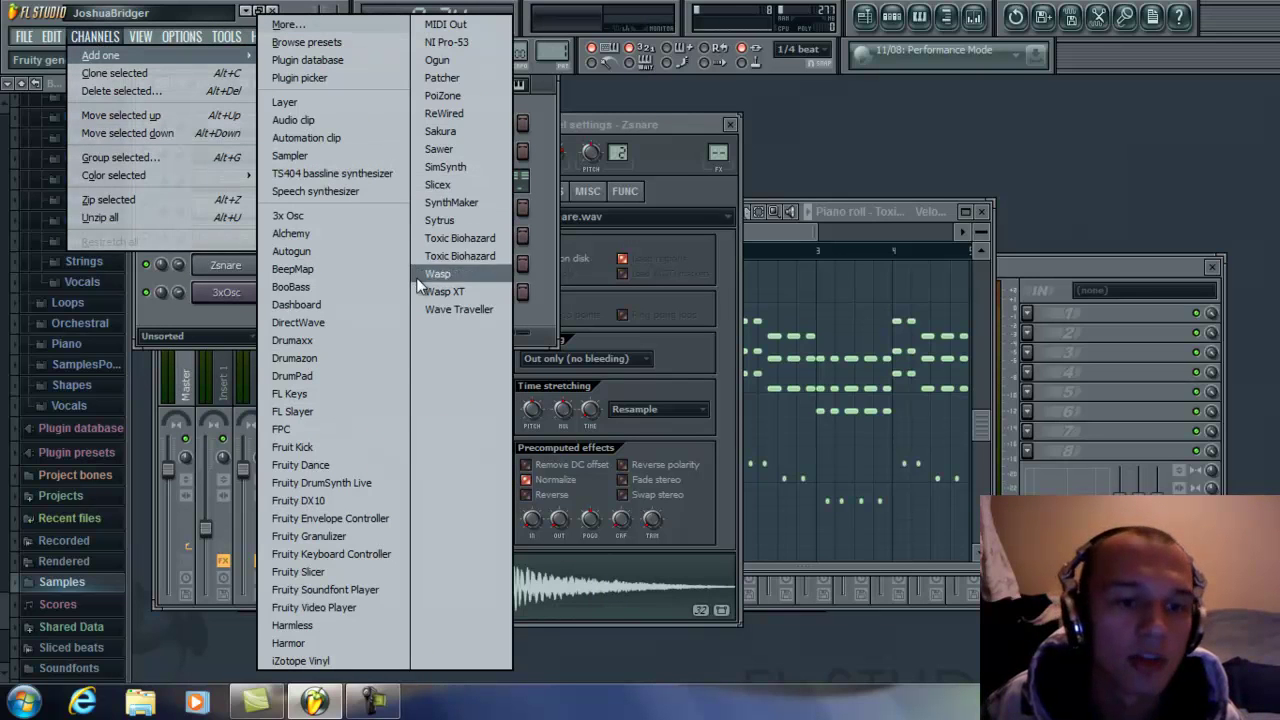
pyautogui.click(375, 360)
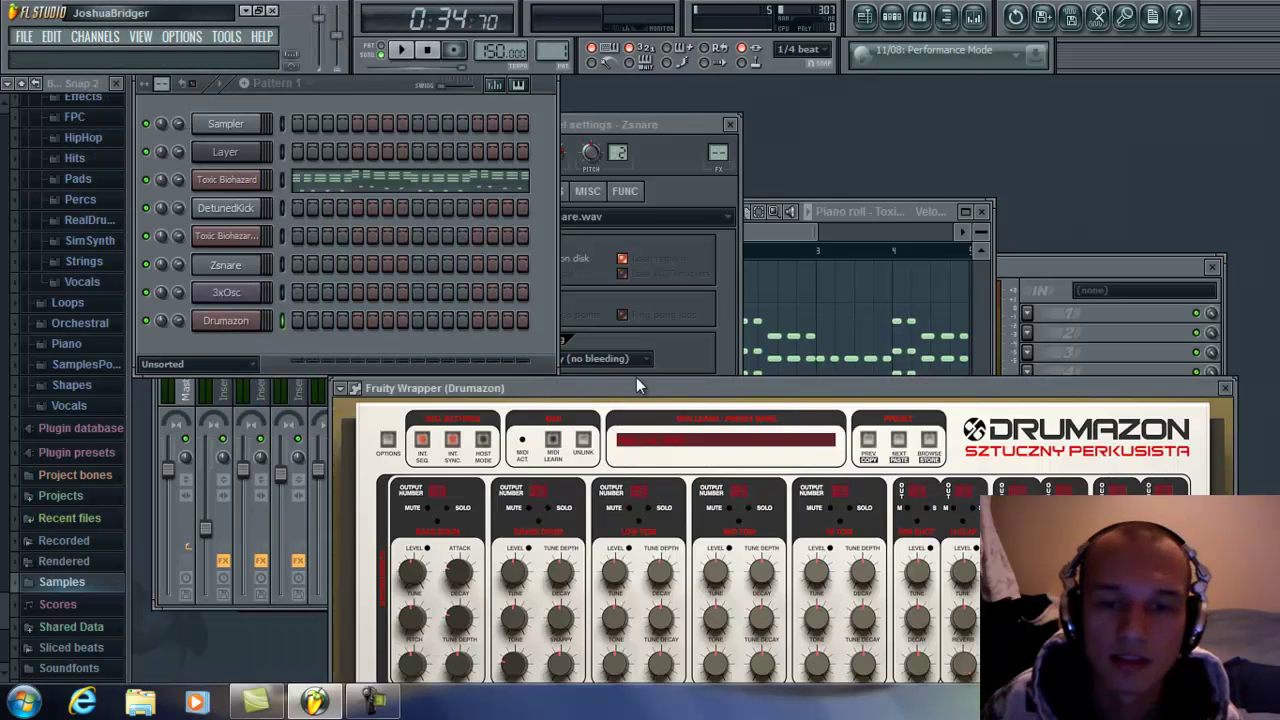
pyautogui.moveTo(708, 387); pyautogui.dragTo(600, 87)
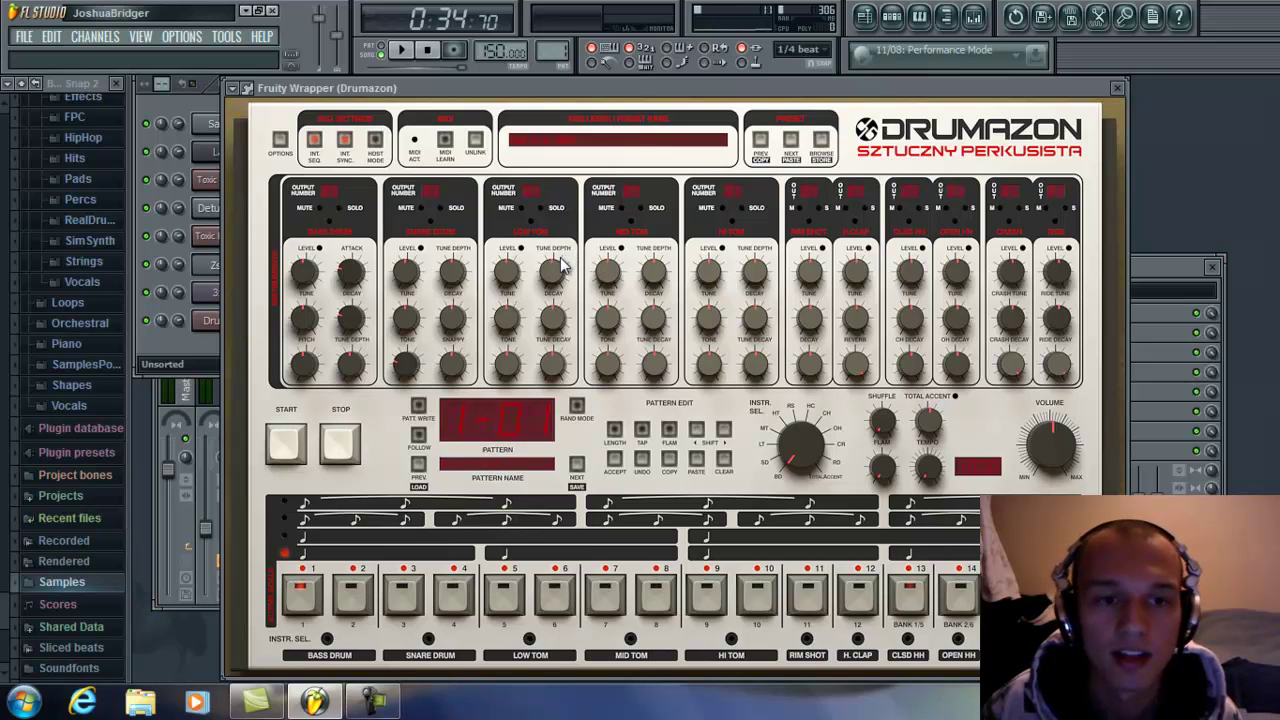
pyautogui.click(1118, 89)
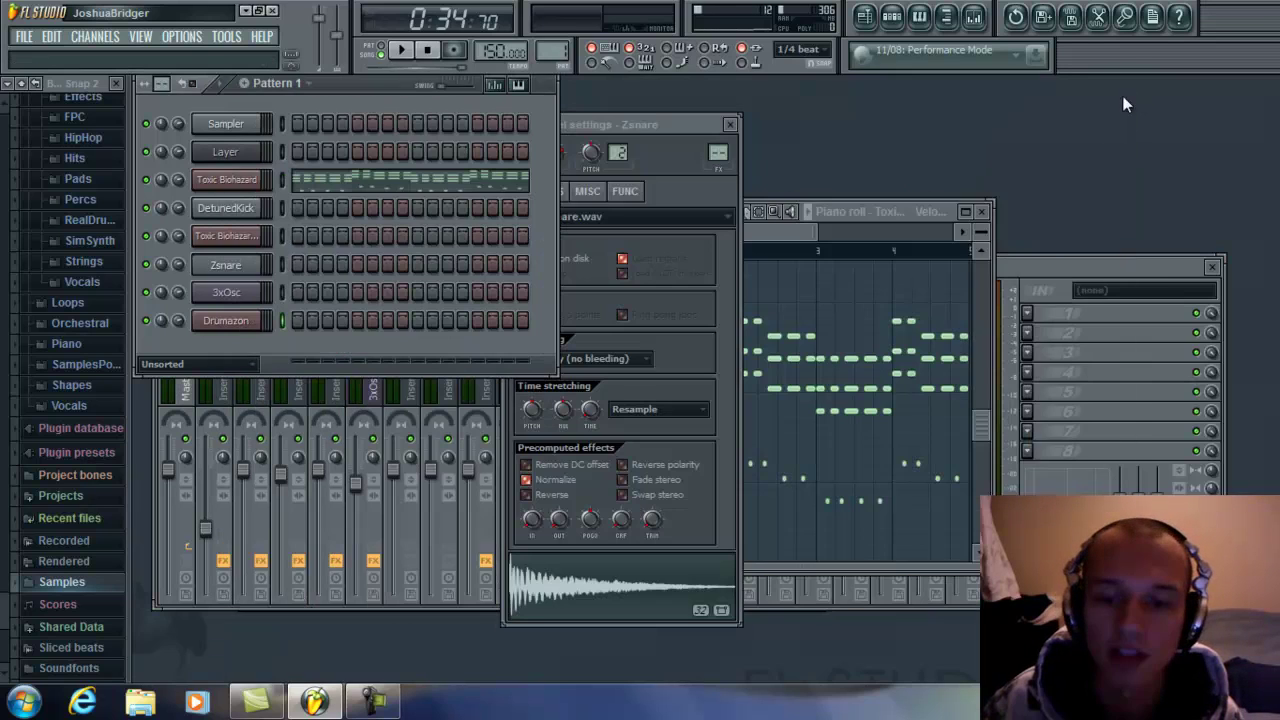
pyautogui.click(385, 703)
pyautogui.click(391, 703)
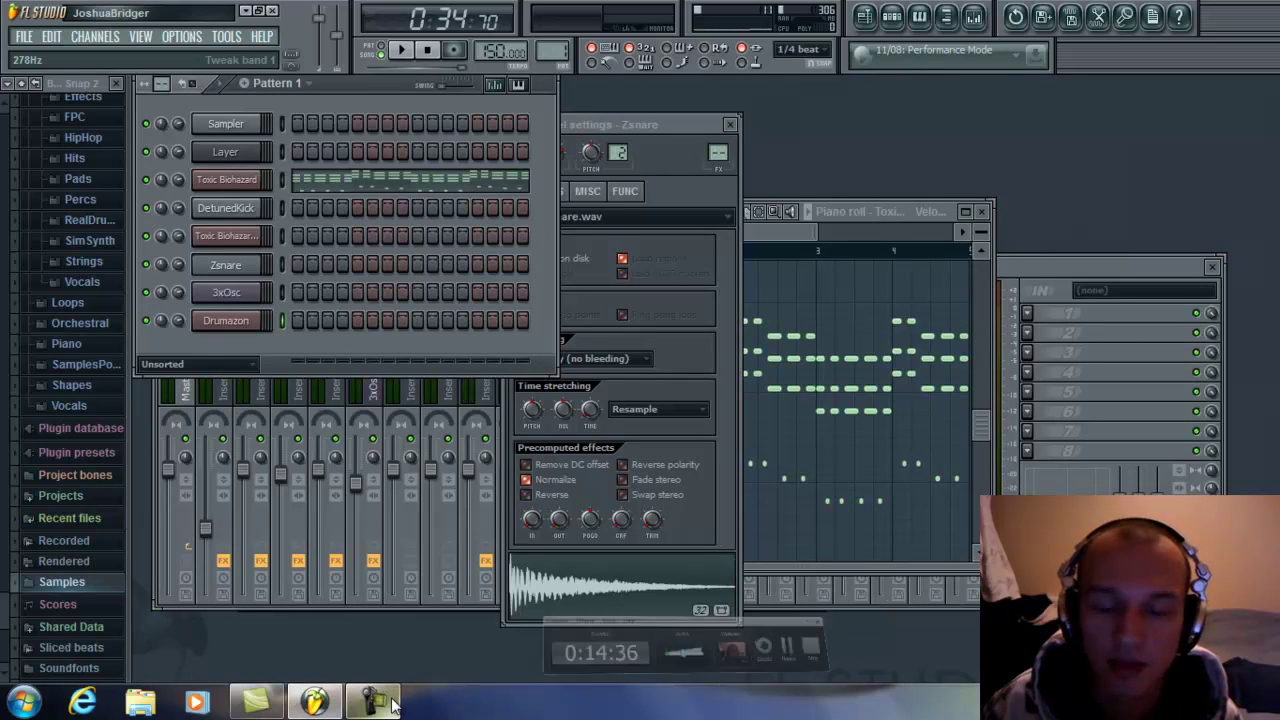